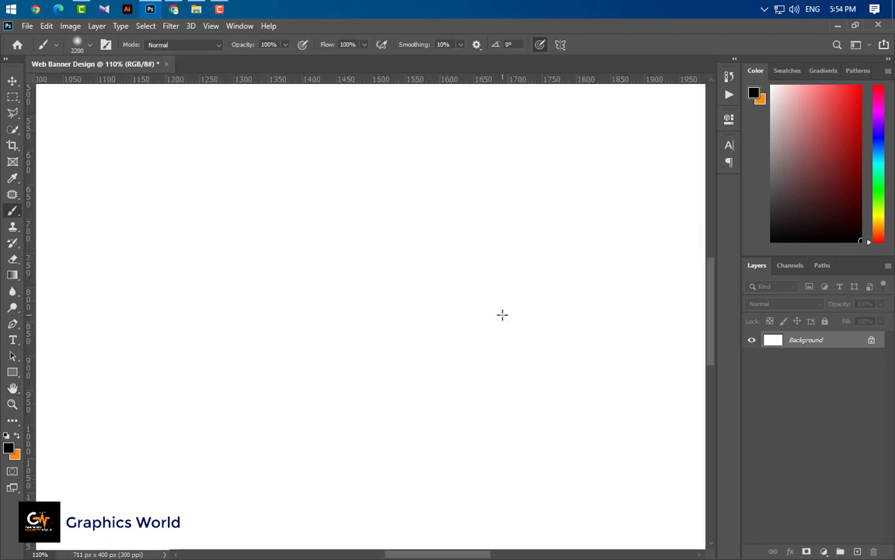
- Zoom out until the whole blank Web Banner Design canvas fits the window
{"action": "scroll", "coordinate": [474, 318], "scroll_direction": "down", "scroll_amount": 6, "text": "alt"}
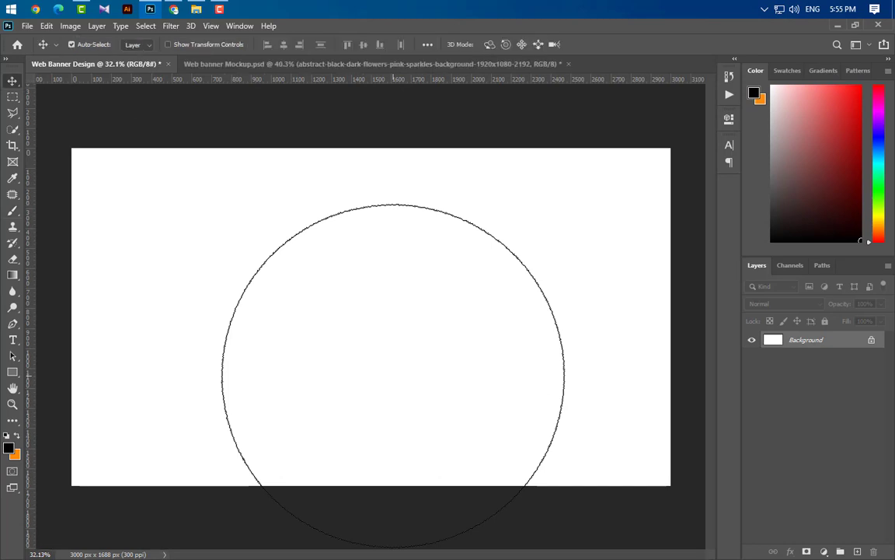
- Draw a full-canvas rectangle filled with light grey #b9baba
{"action": "key", "text": "ctrl+d"}
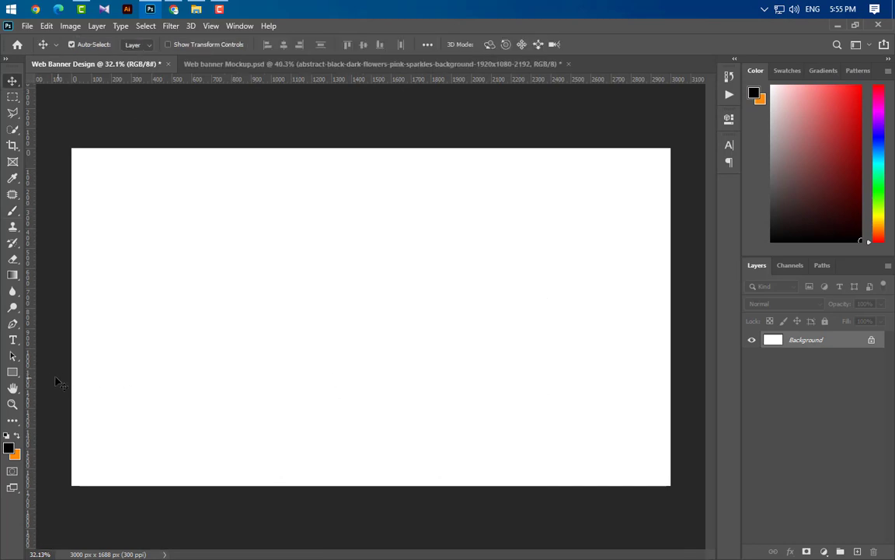
{"action": "left_click", "coordinate": [13, 372]}
{"action": "left_click_drag", "start_coordinate": [61, 139], "coordinate": [679, 493]}
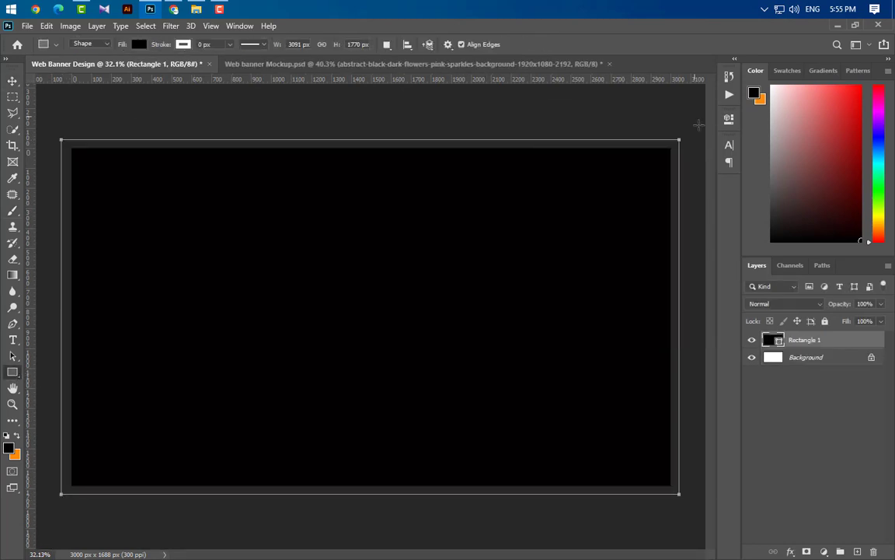
{"action": "double_click", "coordinate": [778, 341]}
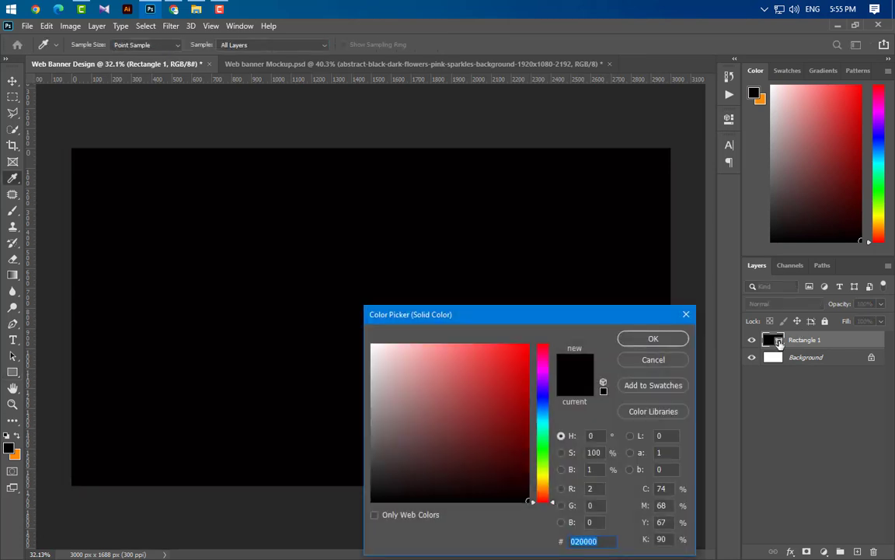
{"action": "type", "text": "b9baba"}
{"action": "left_click", "coordinate": [654, 340]}
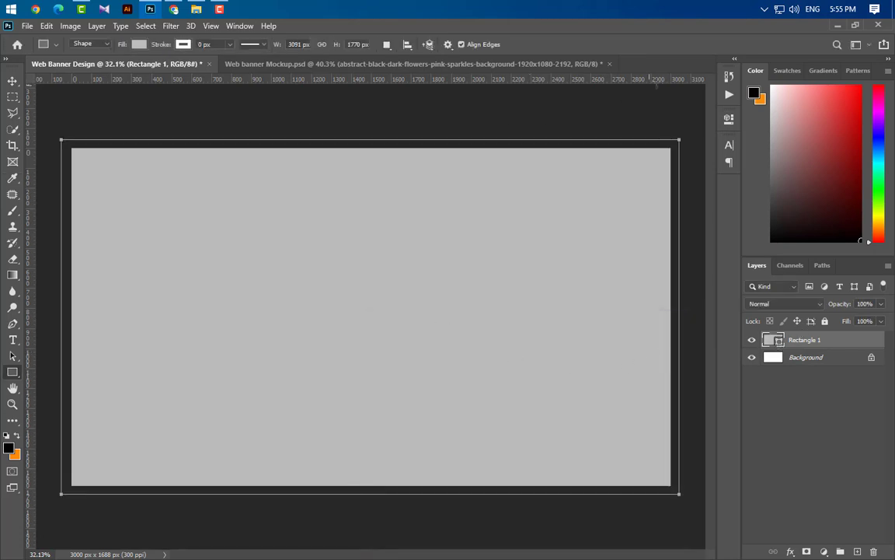
- Place the flower background image over the canvas and set it to Multiply
{"action": "left_click", "coordinate": [836, 26]}
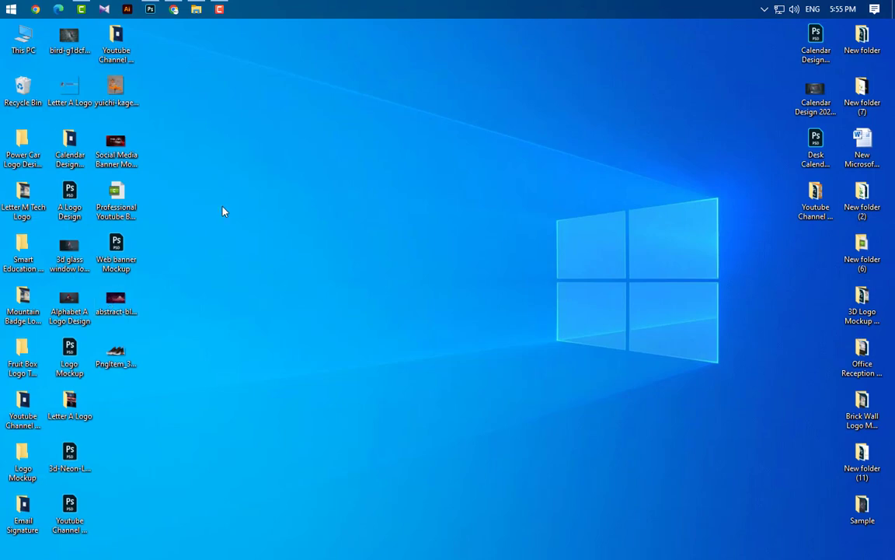
{"action": "left_click_drag", "start_coordinate": [153, 26], "coordinate": [348, 322]}
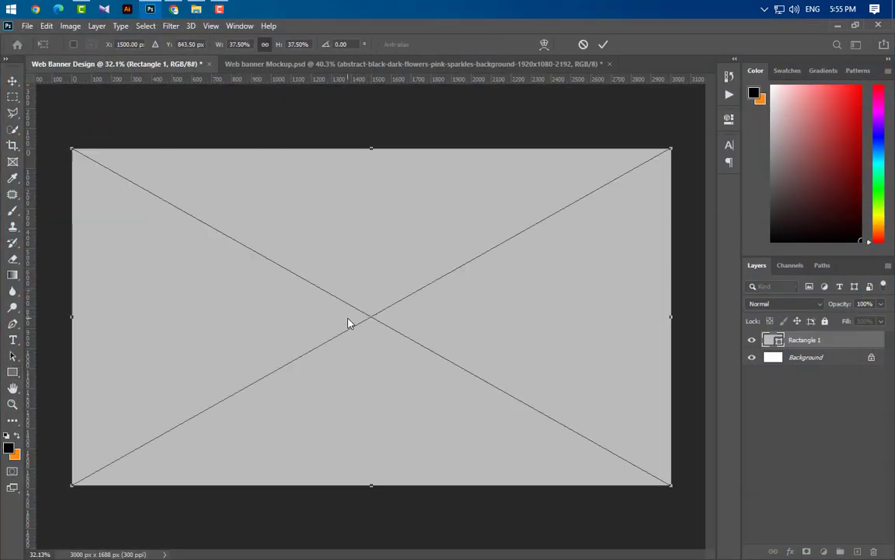
{"action": "left_click", "coordinate": [603, 45]}
{"action": "left_click", "coordinate": [789, 304]}
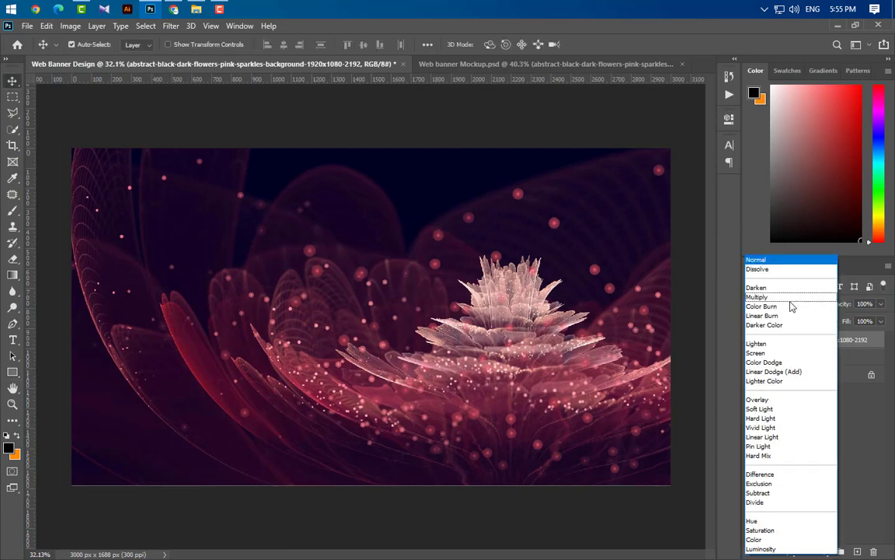
{"action": "left_click", "coordinate": [790, 299]}
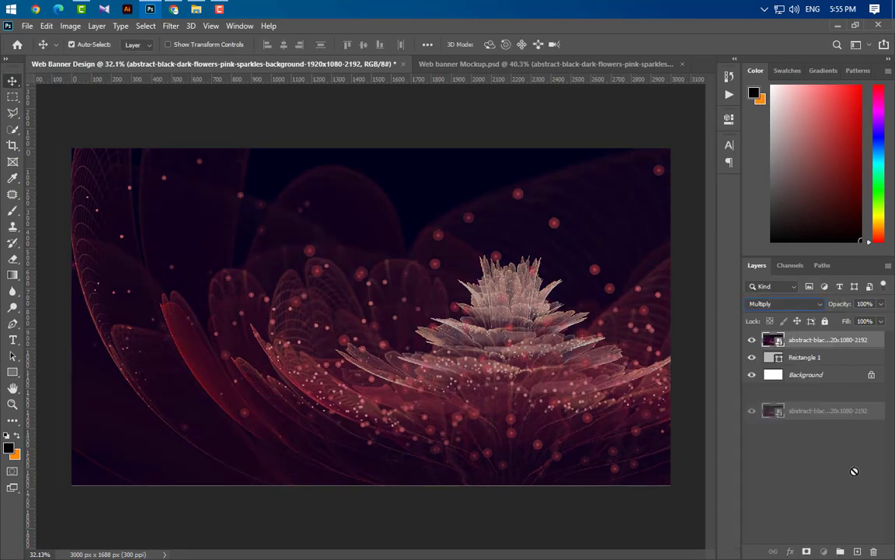
- Duplicate the flower layer and set the copy to Overlay at 50% opacity
{"action": "left_click_drag", "start_coordinate": [855, 471], "coordinate": [858, 551]}
{"action": "left_click", "coordinate": [800, 306]}
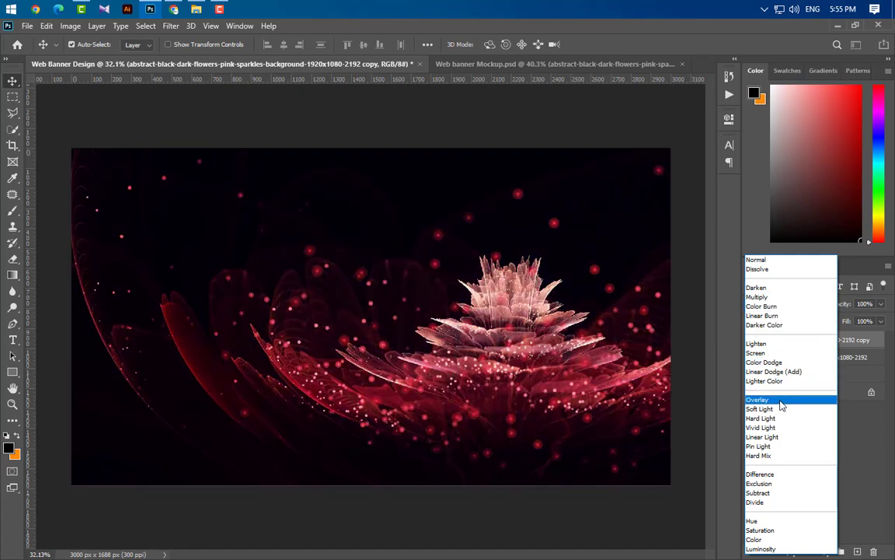
{"action": "left_click", "coordinate": [782, 400]}
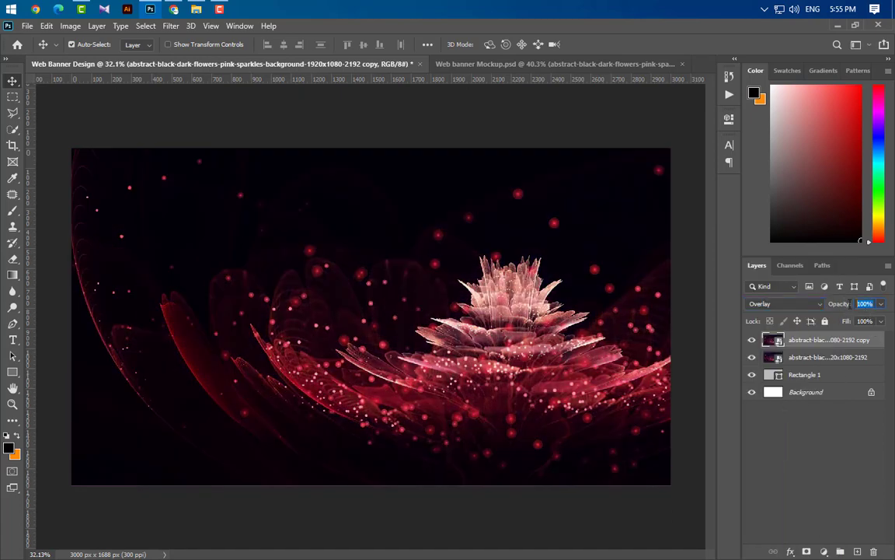
{"action": "type", "text": "50"}
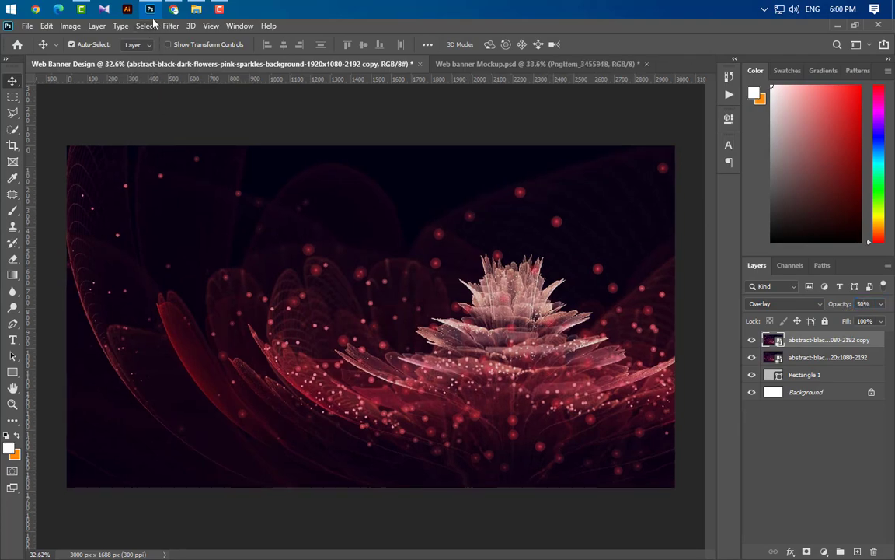
- Place the PngItem_3455918 sneaker onto the banner, scaled down to about 49.65%
{"action": "left_click", "coordinate": [150, 8]}
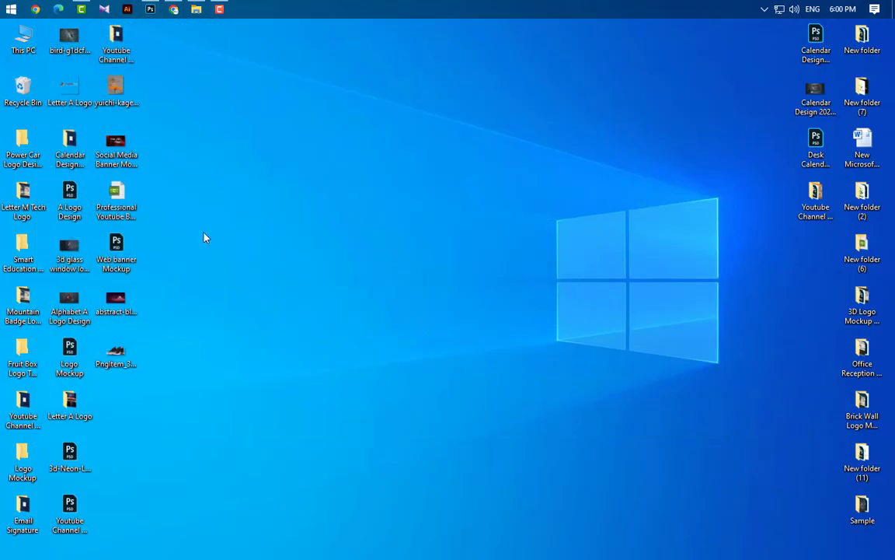
{"action": "left_click_drag", "start_coordinate": [116, 354], "coordinate": [373, 319]}
{"action": "left_click_drag", "start_coordinate": [101, 314], "coordinate": [359, 322]}
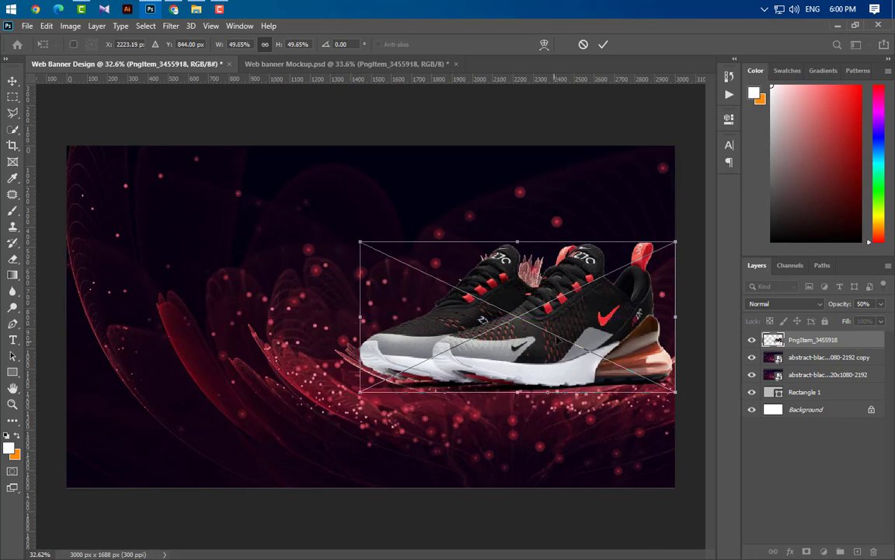
{"action": "left_click_drag", "start_coordinate": [567, 333], "coordinate": [543, 330]}
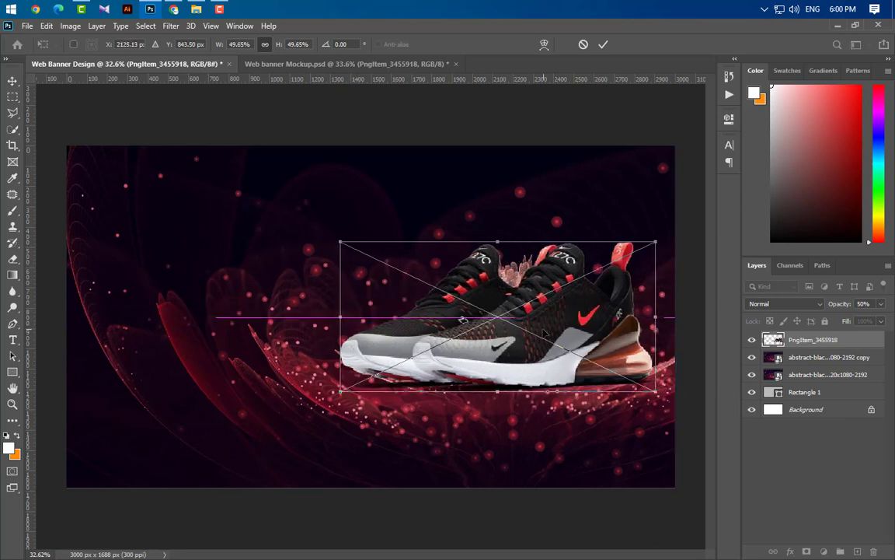
- Nudge the sneaker into place right of centre, commit it, and duplicate its layer
{"action": "key", "text": "Left"}
{"action": "key", "text": "Left"}
{"action": "key", "text": "Left"}
{"action": "key", "text": "Left"}
{"action": "key", "text": "Left"}
{"action": "key", "text": "Left"}
{"action": "key", "text": "Left"}
{"action": "key", "text": "Down"}
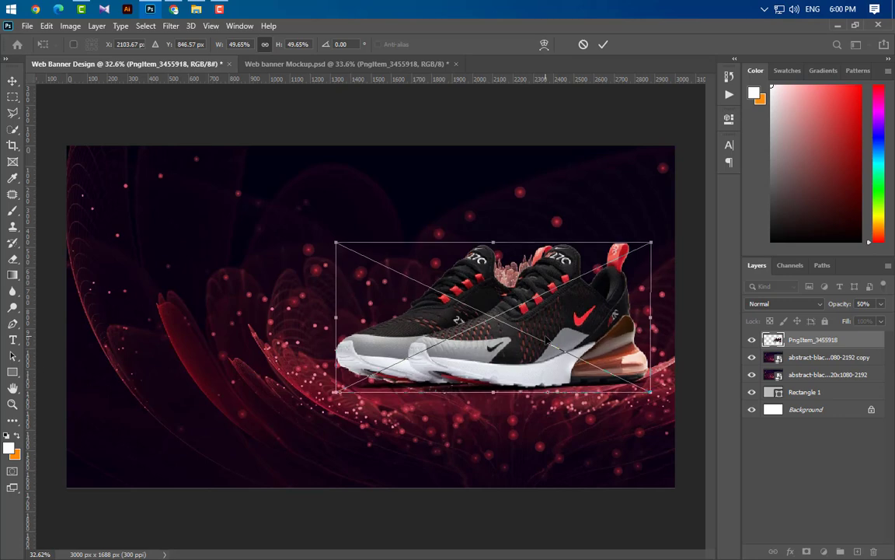
{"action": "key", "text": "Left"}
{"action": "left_click", "coordinate": [603, 45]}
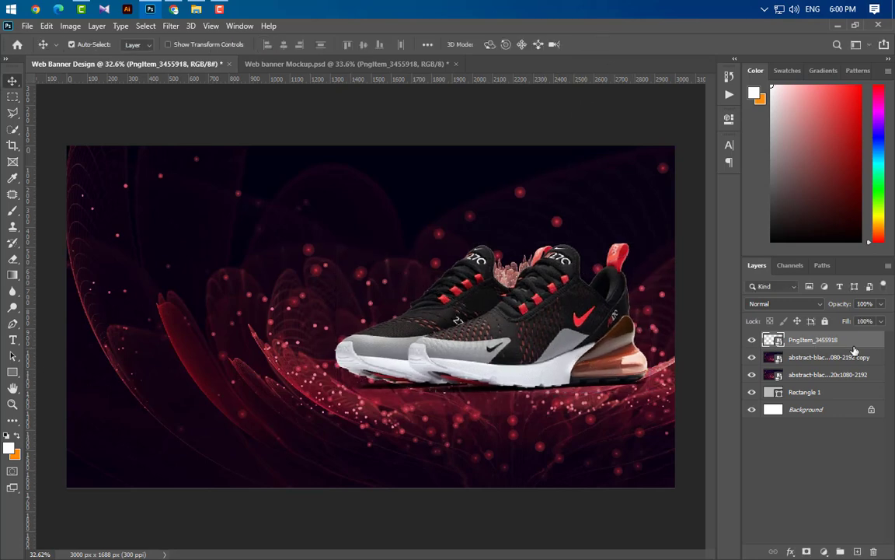
{"action": "left_click_drag", "start_coordinate": [855, 352], "coordinate": [715, 482]}
- Flip the sneaker copy vertically and position it beneath the original shoe as a reflection
{"action": "key", "text": "ctrl+t"}
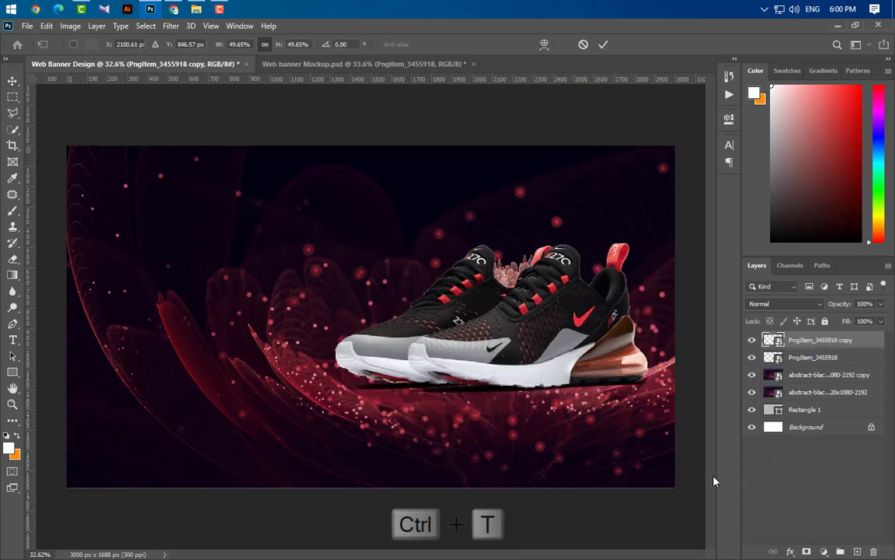
{"action": "right_click", "coordinate": [516, 310]}
{"action": "left_click", "coordinate": [548, 495]}
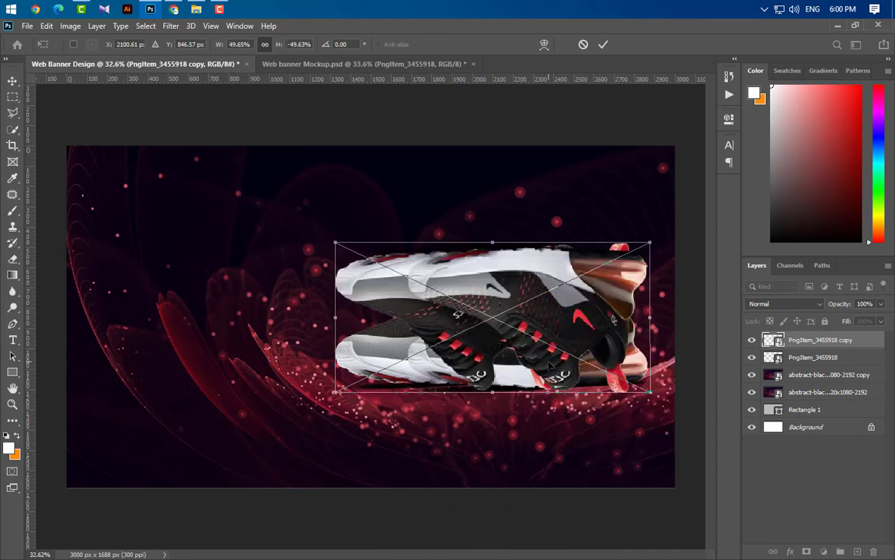
{"action": "left_click_drag", "start_coordinate": [550, 366], "coordinate": [600, 475]}
{"action": "left_click_drag", "start_coordinate": [602, 333], "coordinate": [630, 494]}
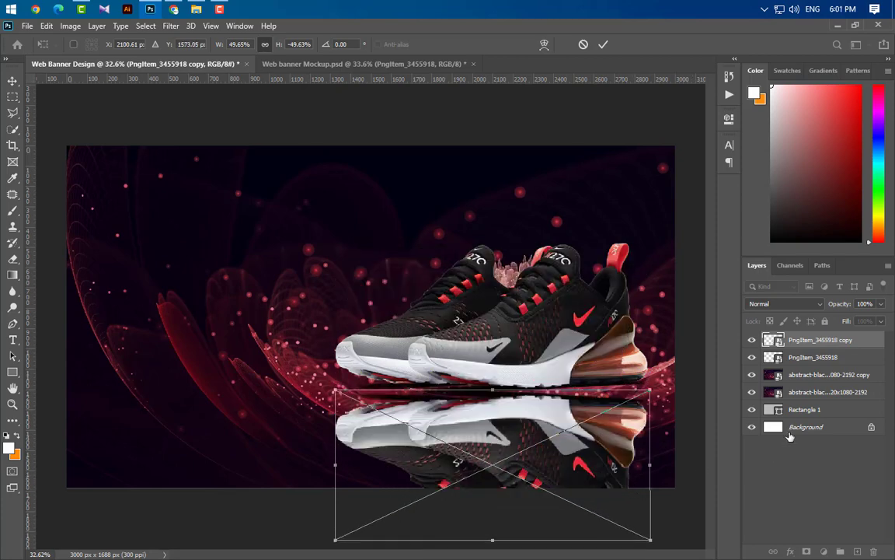
{"action": "left_click", "coordinate": [604, 44]}
{"action": "left_click_drag", "start_coordinate": [778, 340], "coordinate": [736, 358]}
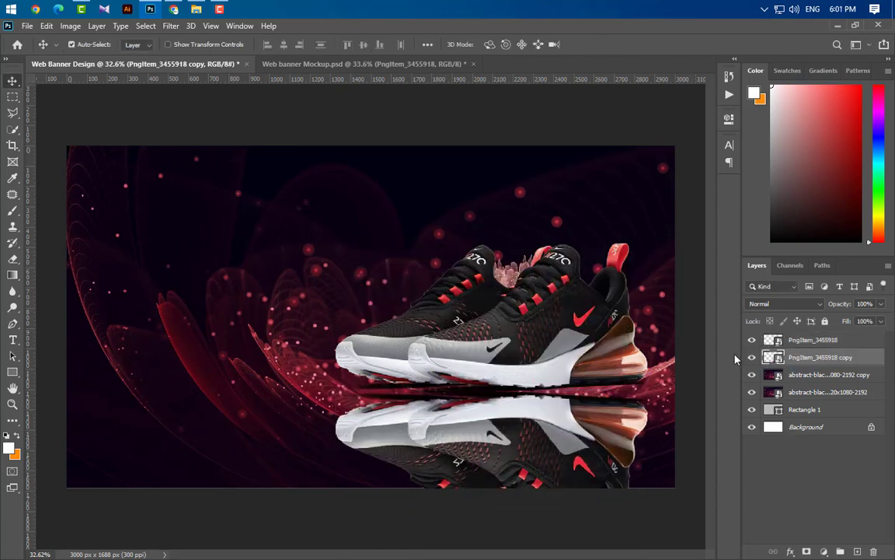
{"action": "key", "text": "Up"}
{"action": "key", "text": "Up"}
{"action": "key", "text": "Up"}
{"action": "key", "text": "Up"}
{"action": "key", "text": "Up"}
{"action": "key", "text": "Up"}
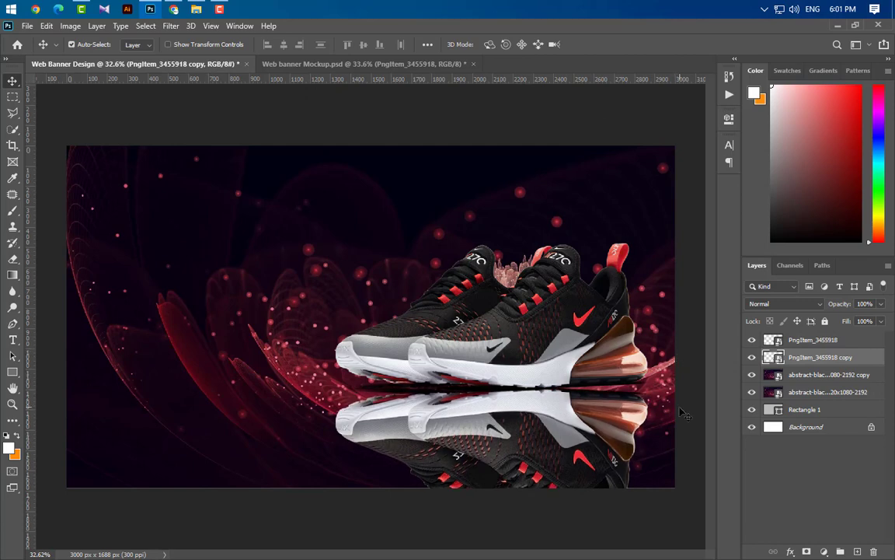
{"action": "scroll", "coordinate": [681, 413], "scroll_direction": "up", "scroll_amount": 4}
- Warp the reflection, lifting its heel and toe edges up to meet the sole
{"action": "key", "text": "ctrl+t"}
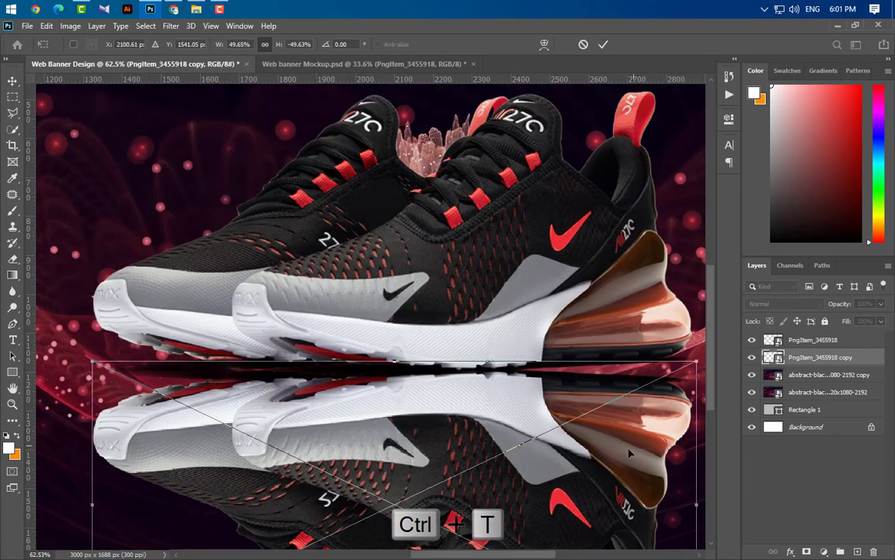
{"action": "right_click", "coordinate": [566, 402]}
{"action": "left_click", "coordinate": [595, 334]}
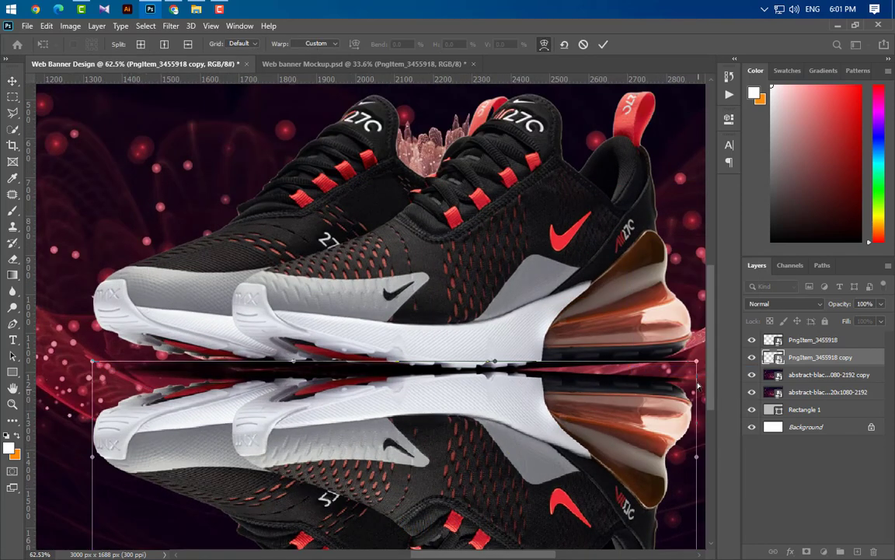
{"action": "left_click_drag", "start_coordinate": [697, 363], "coordinate": [697, 340]}
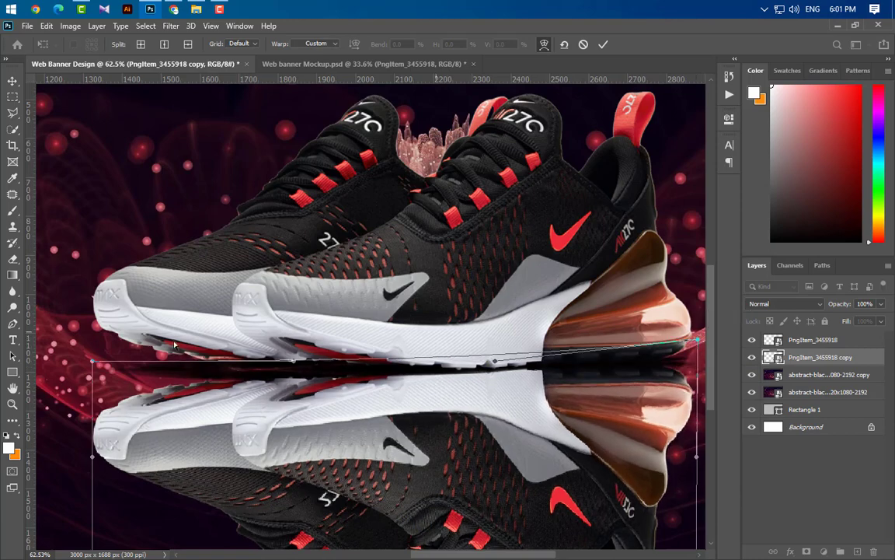
{"action": "left_click_drag", "start_coordinate": [92, 362], "coordinate": [91, 352]}
{"action": "scroll", "coordinate": [387, 446], "scroll_direction": "down", "scroll_amount": 5}
{"action": "scroll", "coordinate": [397, 453], "scroll_direction": "down", "scroll_amount": 2}
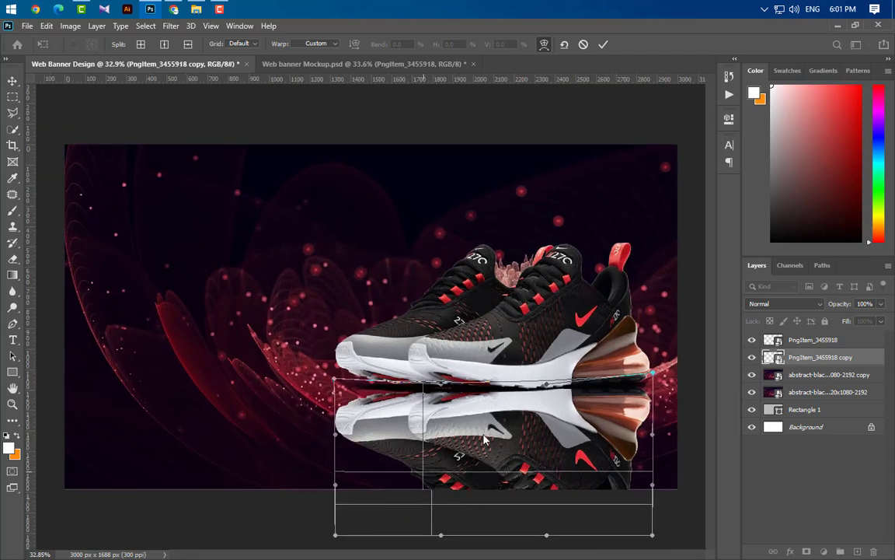
- Apply the warp, add a layer mask, and gradient-fade the reflection toward the bottom edge
{"action": "left_click", "coordinate": [604, 45]}
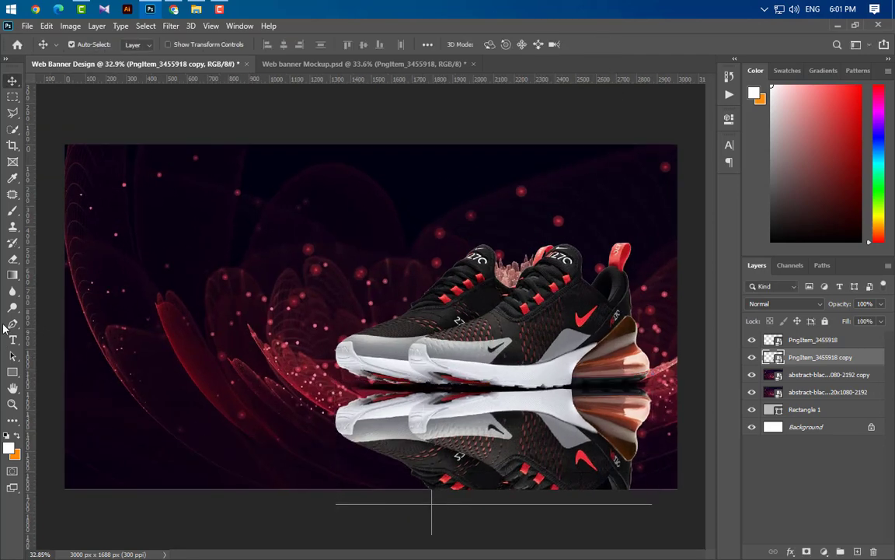
{"action": "left_click", "coordinate": [11, 277]}
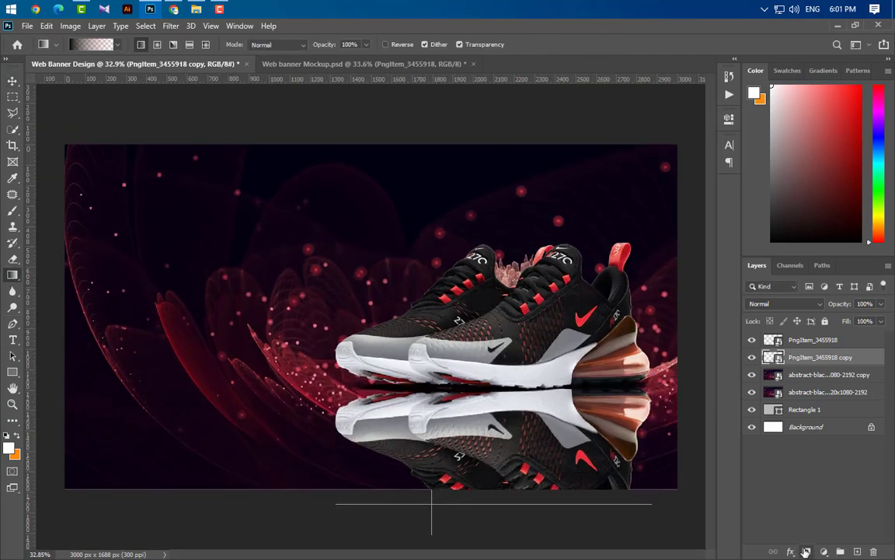
{"action": "left_click", "coordinate": [806, 551]}
{"action": "left_click_drag", "start_coordinate": [511, 490], "coordinate": [517, 388]}
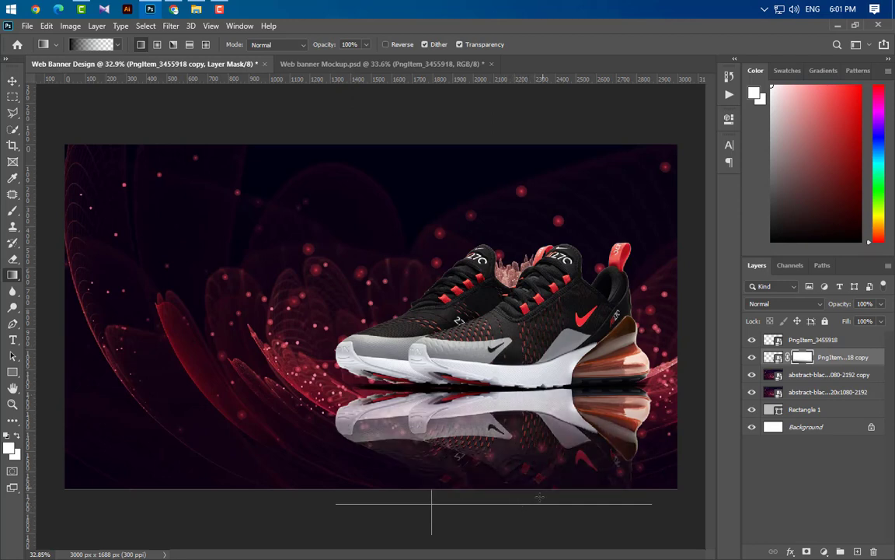
{"action": "left_click_drag", "start_coordinate": [523, 489], "coordinate": [524, 335]}
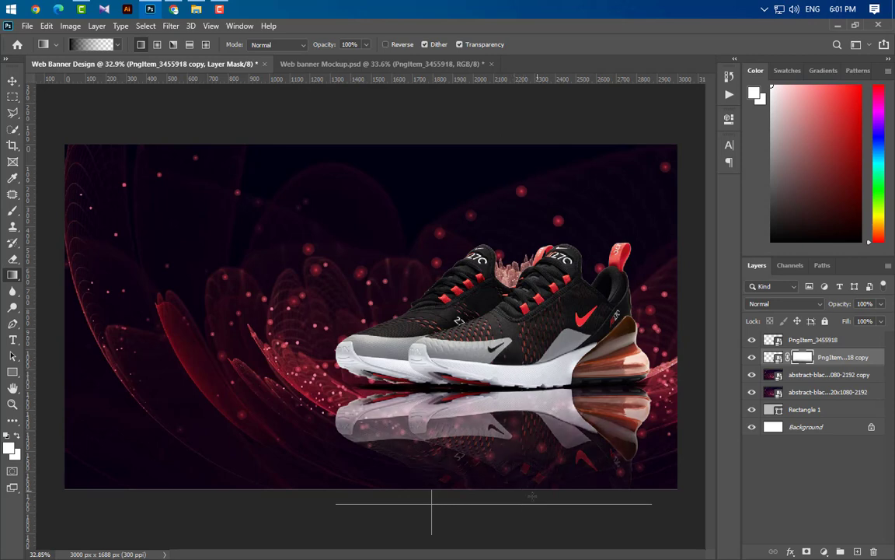
{"action": "left_click_drag", "start_coordinate": [525, 372], "coordinate": [527, 389]}
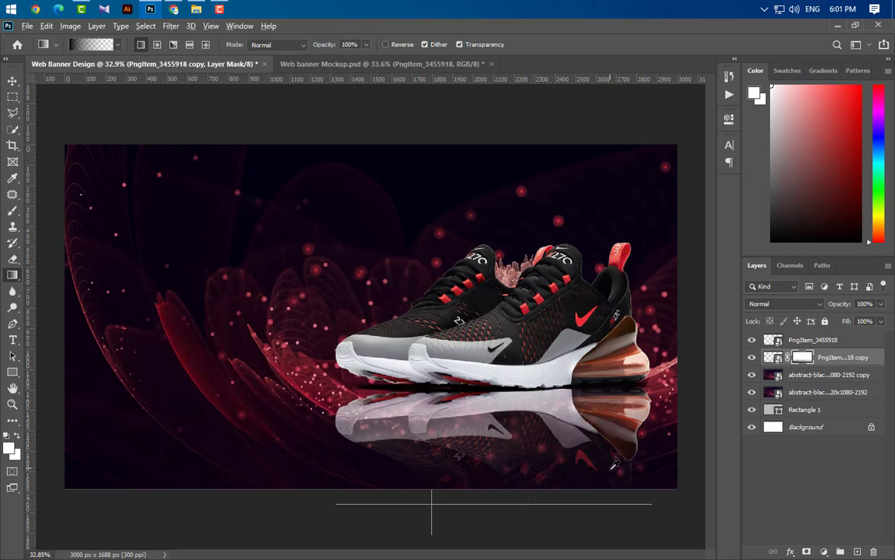
{"action": "key", "text": "ctrl+0"}
{"action": "left_click", "coordinate": [13, 82]}
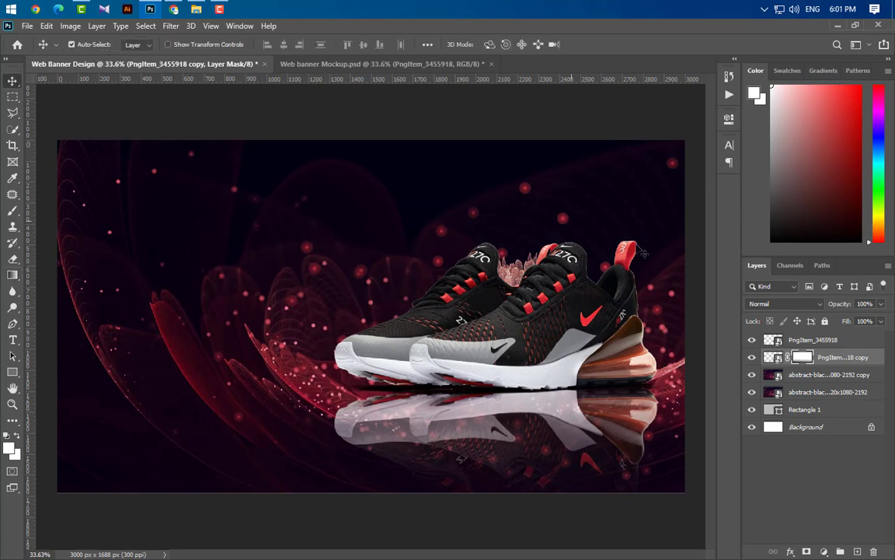
- Paint a large soft white glow behind the shoe on a new layer at 80% opacity
{"action": "left_click", "coordinate": [847, 377]}
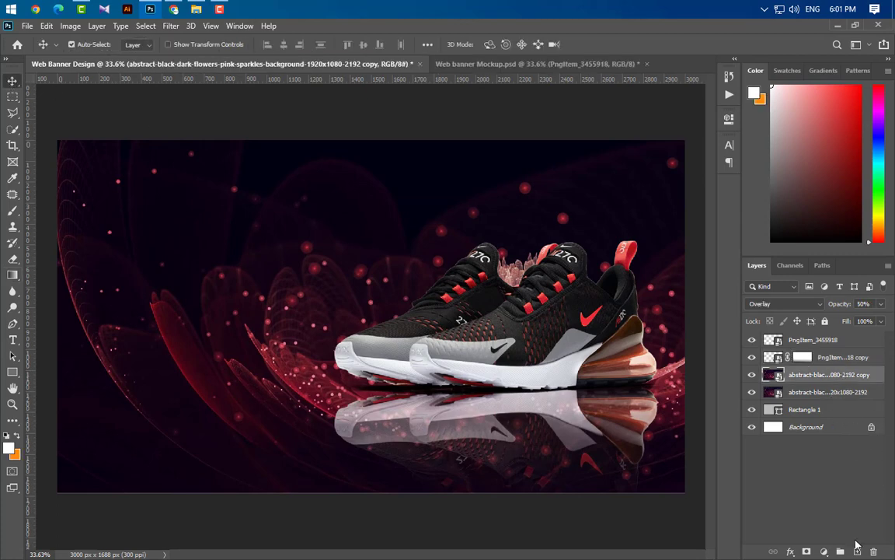
{"action": "left_click", "coordinate": [857, 551]}
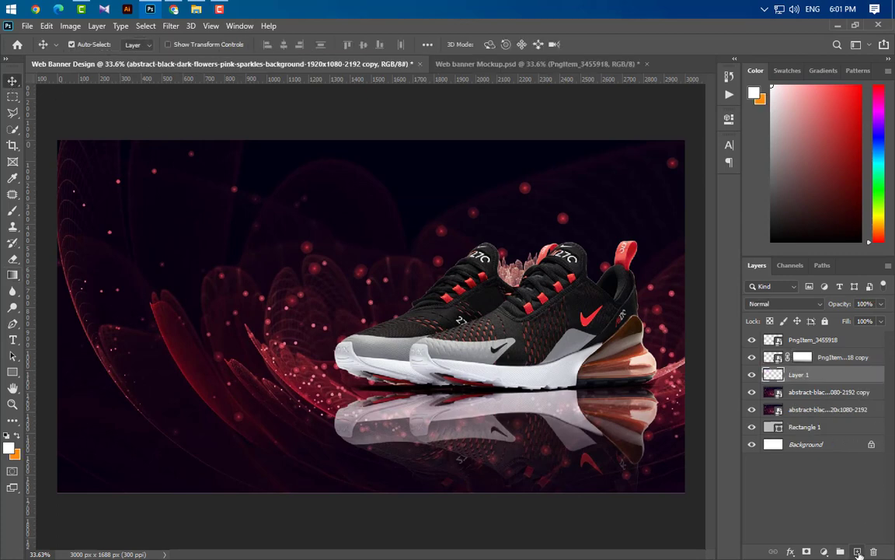
{"action": "left_click", "coordinate": [12, 213]}
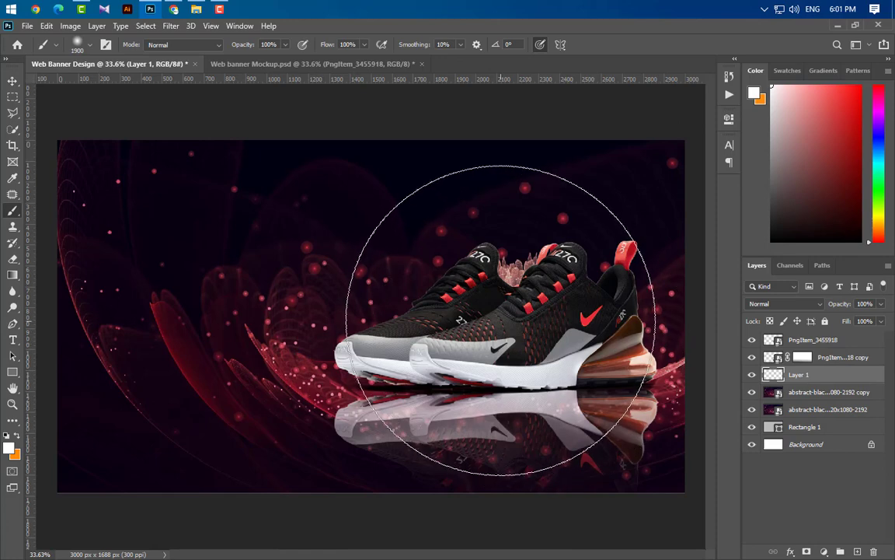
{"action": "left_click", "coordinate": [501, 317]}
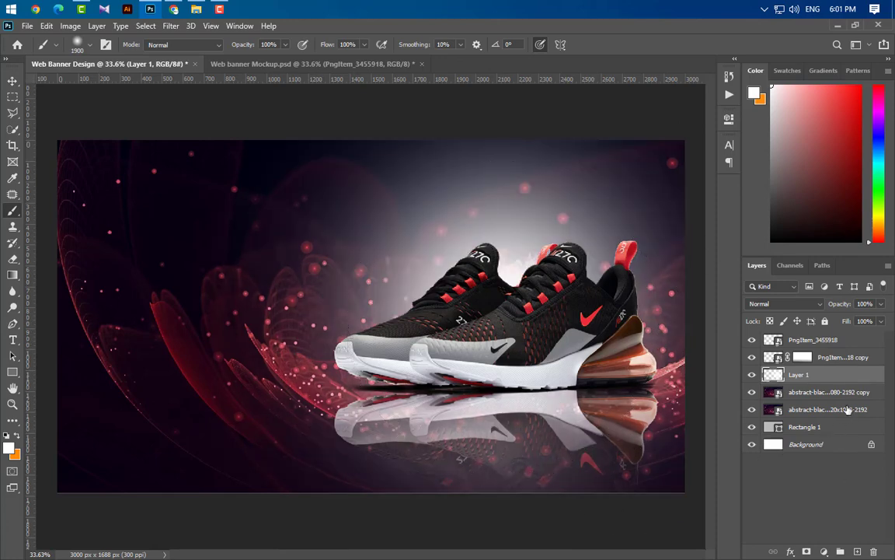
{"action": "left_click_drag", "start_coordinate": [848, 381], "coordinate": [847, 355]}
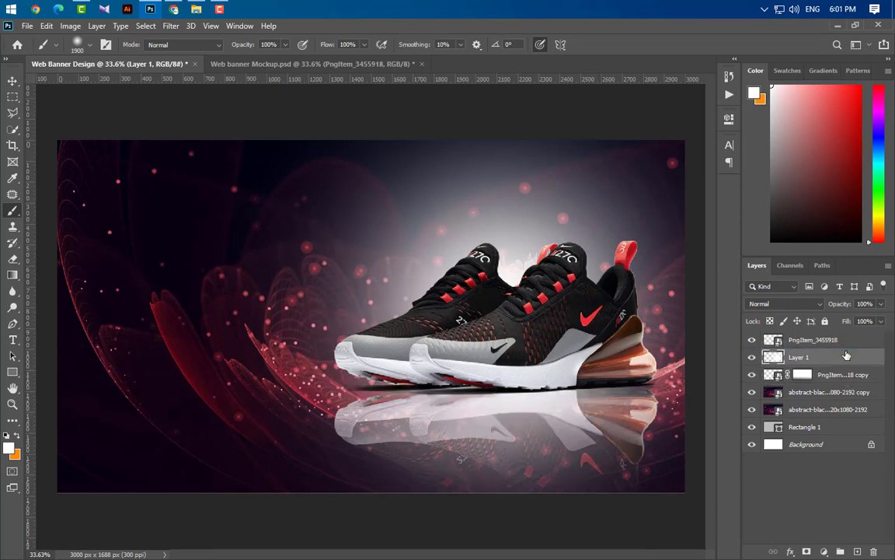
{"action": "key", "text": "v"}
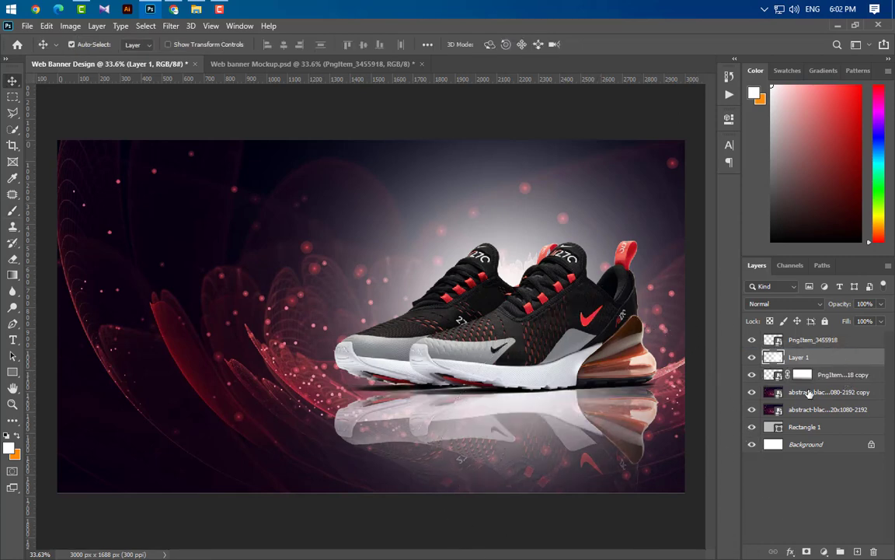
{"action": "type", "text": "80"}
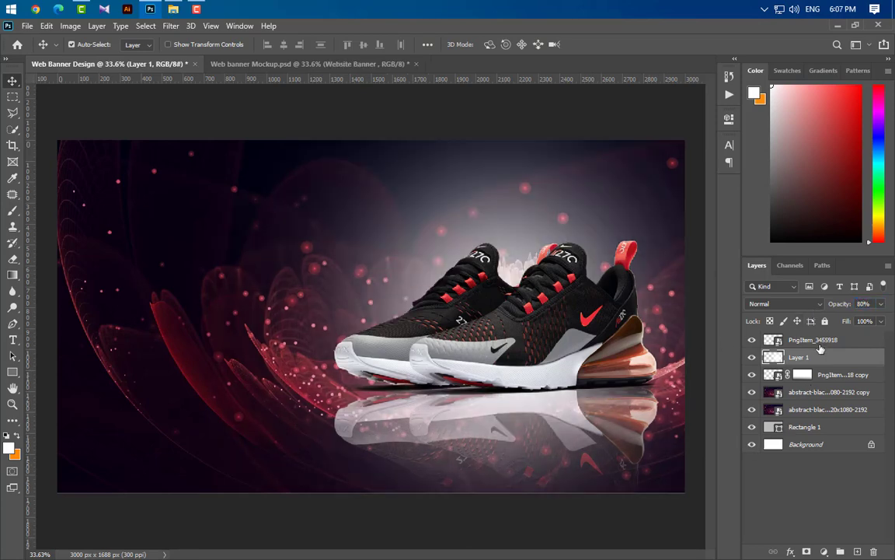
- Group the shoe, reflection, glow, flower and Rectangle 1 layers into Group 1
{"action": "left_click", "coordinate": [820, 341]}
{"action": "left_click", "coordinate": [824, 357], "text": "ctrl"}
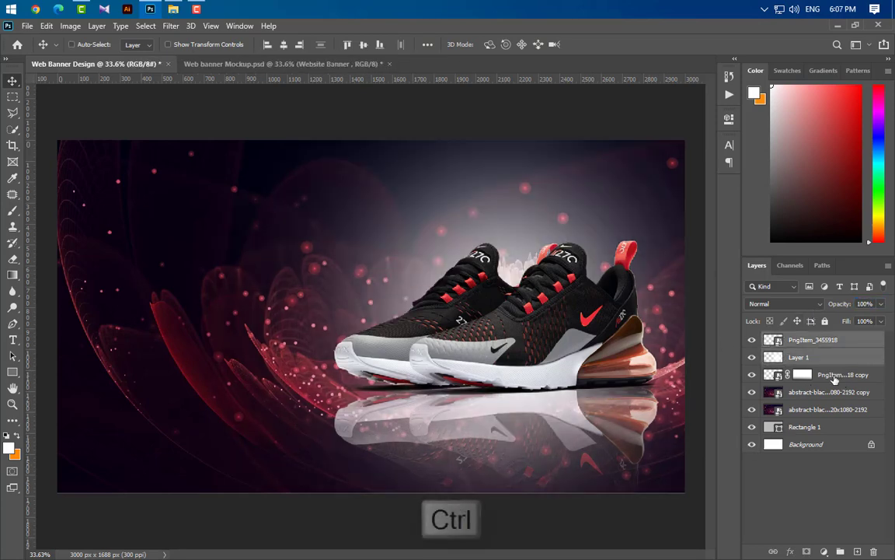
{"action": "left_click", "coordinate": [828, 375], "text": "ctrl"}
{"action": "left_click", "coordinate": [831, 392], "text": "ctrl"}
{"action": "left_click", "coordinate": [834, 409], "text": "ctrl"}
{"action": "left_click", "coordinate": [837, 428], "text": "ctrl"}
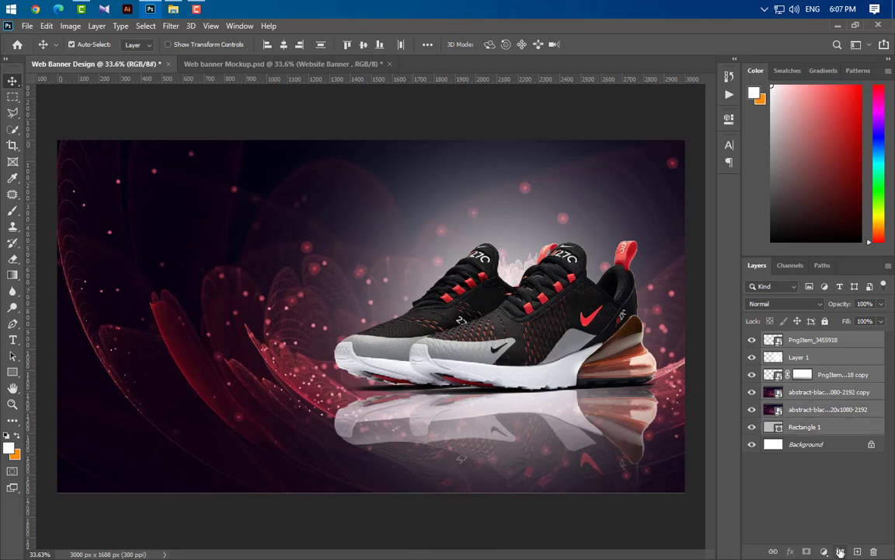
{"action": "key", "text": "ctrl+g"}
{"action": "left_click", "coordinate": [12, 339]}
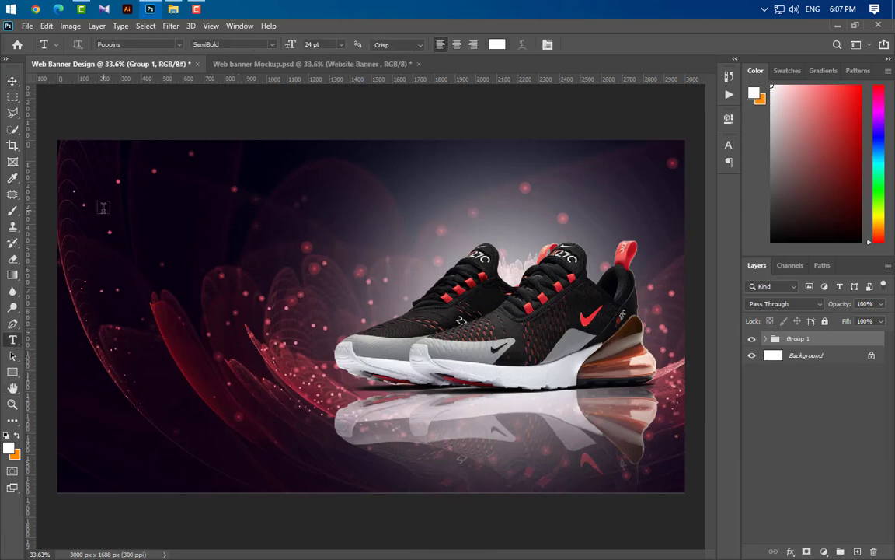
- Type CREATIVE at the upper left, size it to 60 pt, and shift it into place
{"action": "left_click", "coordinate": [110, 200]}
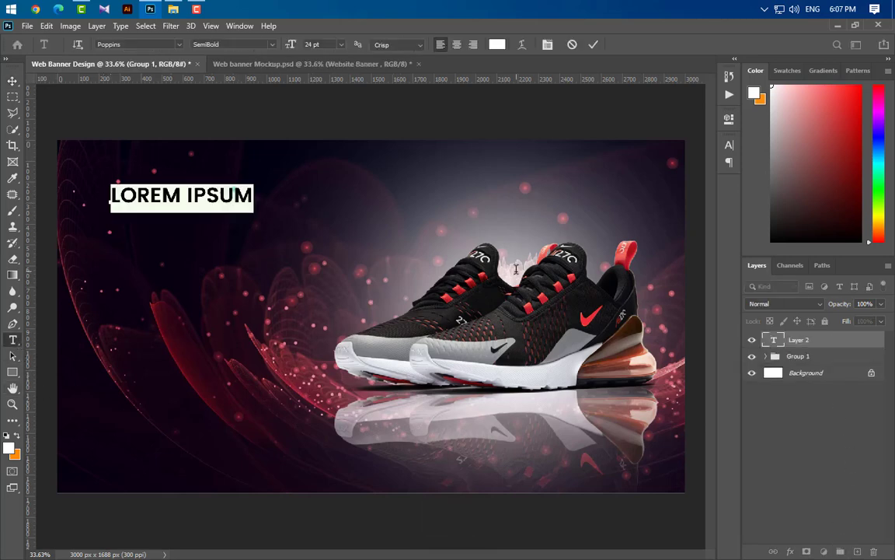
{"action": "type", "text": "CREATIVE"}
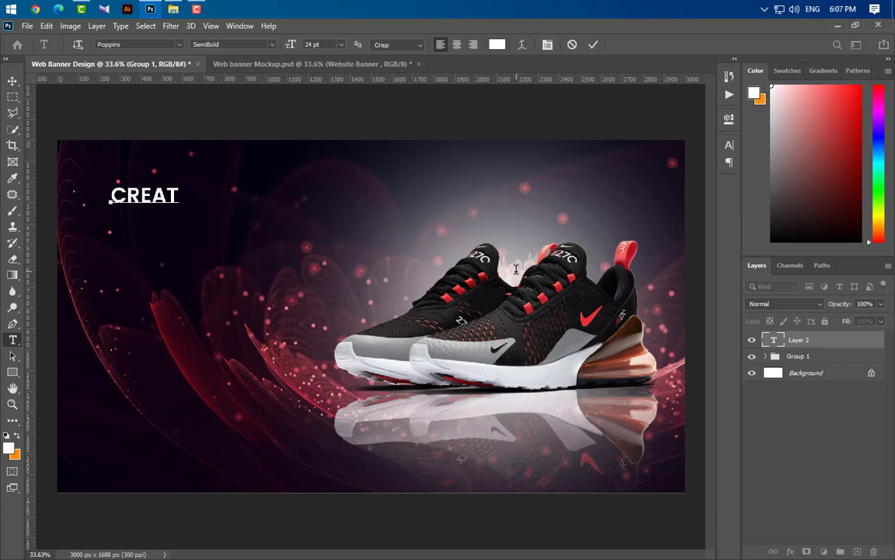
{"action": "left_click", "coordinate": [593, 44]}
{"action": "left_click", "coordinate": [729, 145]}
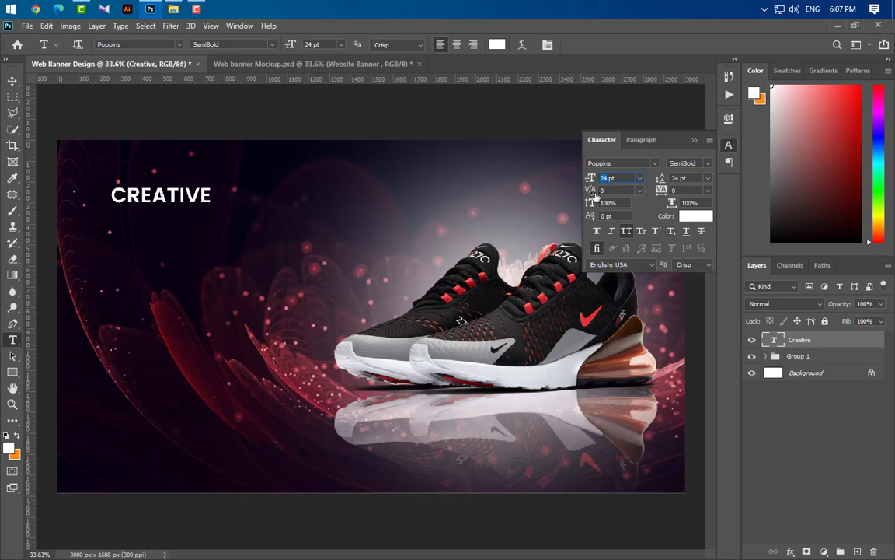
{"action": "key", "text": "Return"}
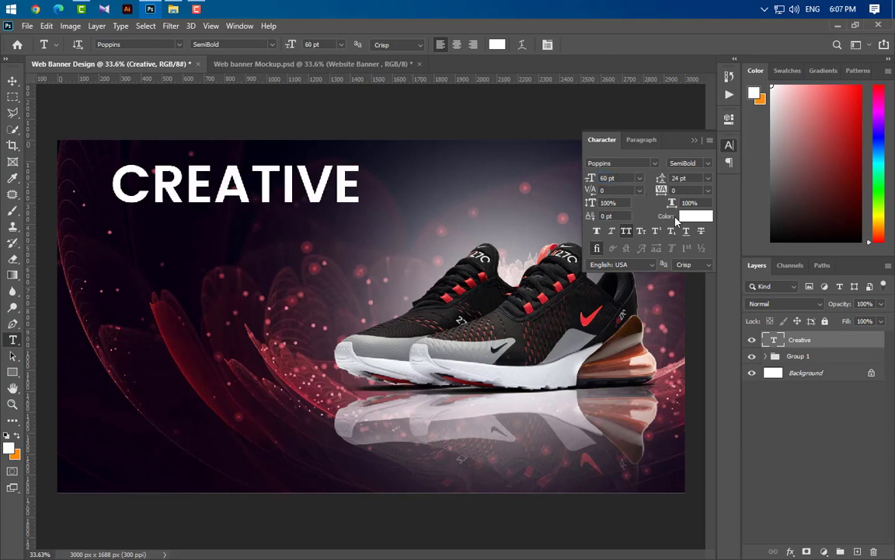
{"action": "left_click", "coordinate": [696, 139]}
{"action": "left_click", "coordinate": [12, 80]}
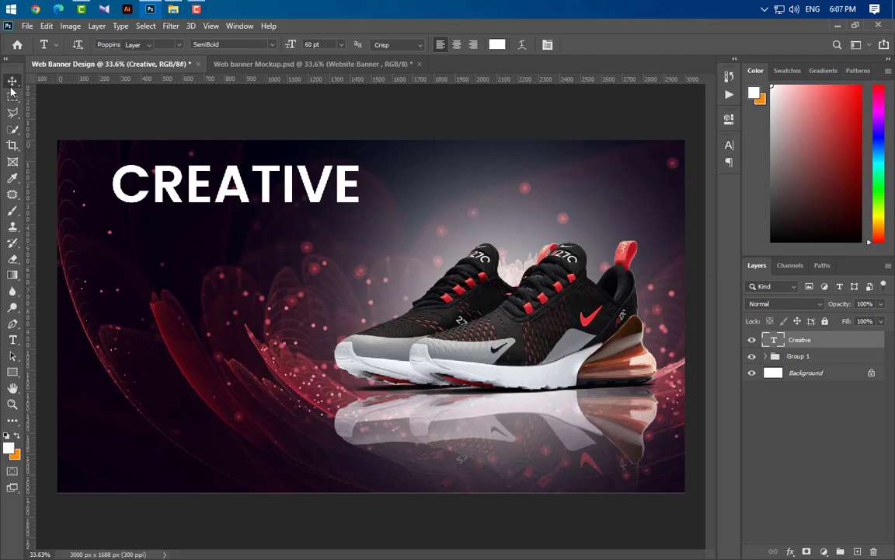
{"action": "left_click_drag", "start_coordinate": [181, 204], "coordinate": [176, 217]}
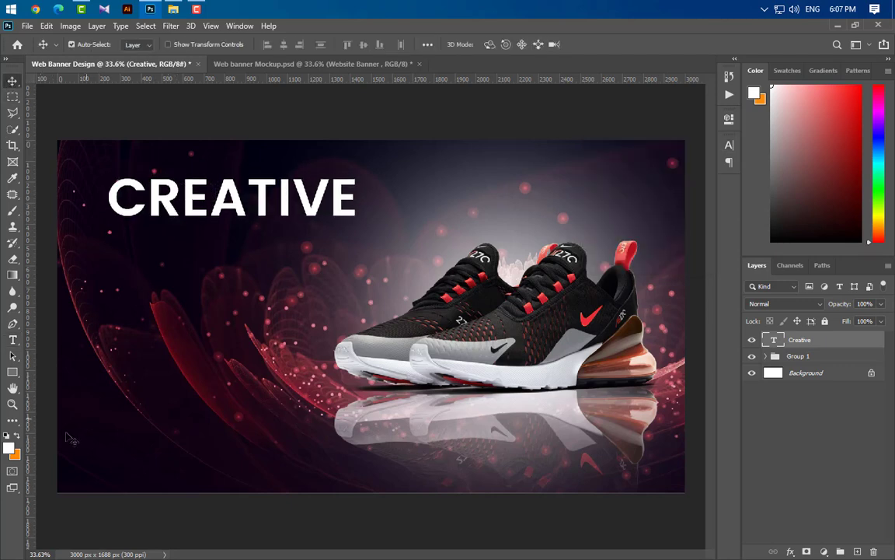
- Type WEBSITE BANNER just below CREATIVE and set it to 32 pt
{"action": "left_click", "coordinate": [12, 341]}
{"action": "left_click", "coordinate": [109, 253]}
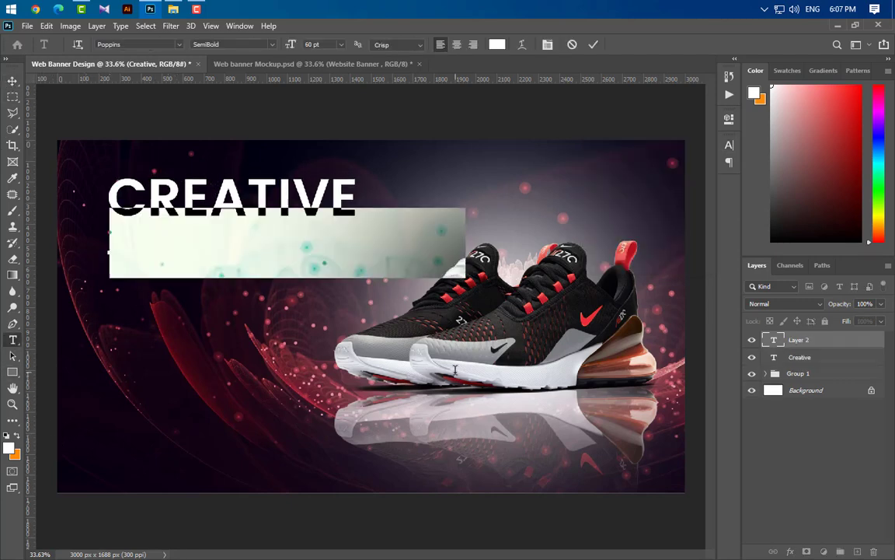
{"action": "type", "text": "WE"}
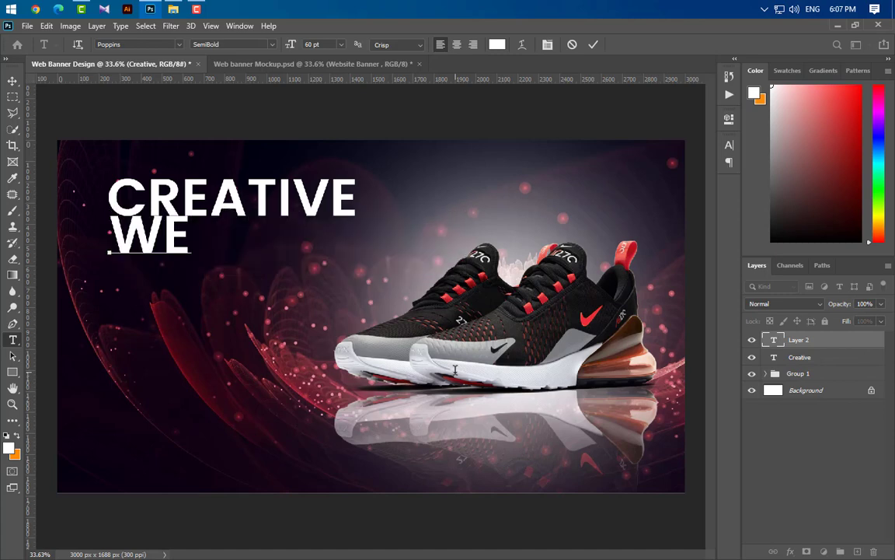
{"action": "type", "text": "BSITE"}
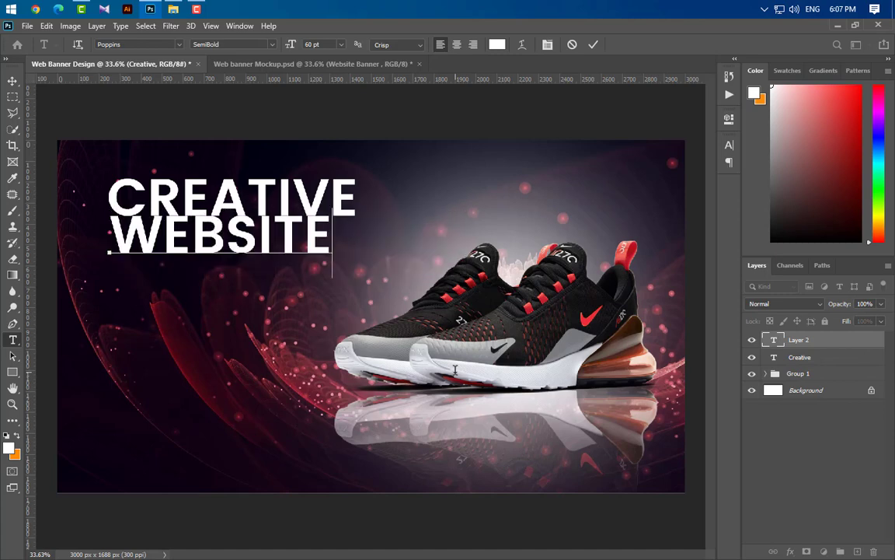
{"action": "type", "text": " BANNER"}
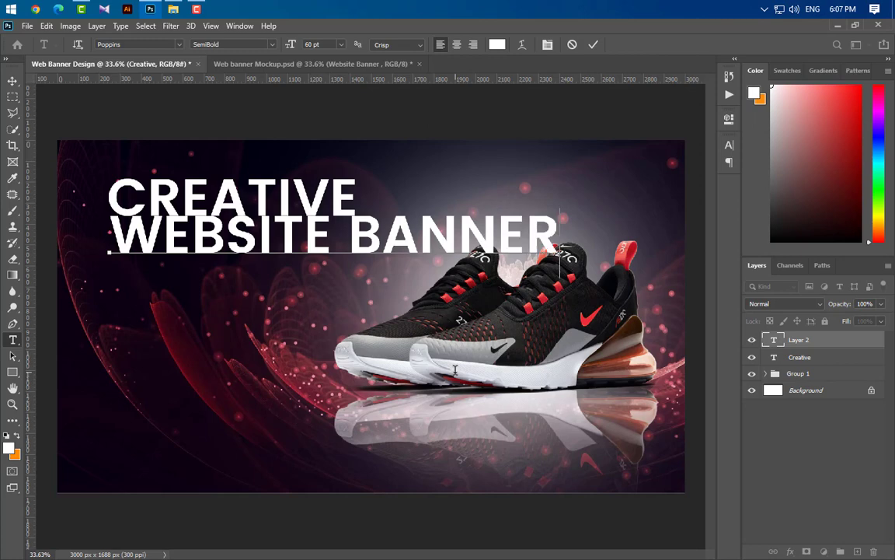
{"action": "left_click", "coordinate": [592, 46]}
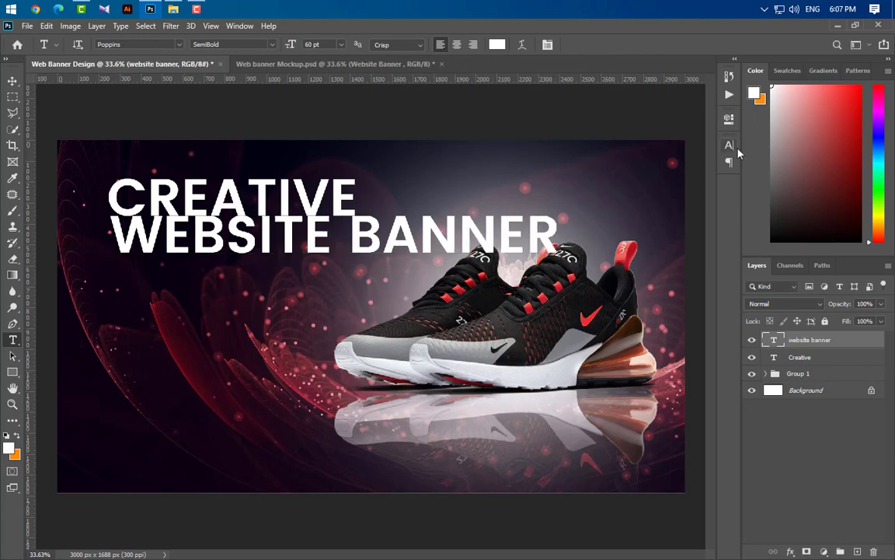
{"action": "left_click", "coordinate": [729, 144]}
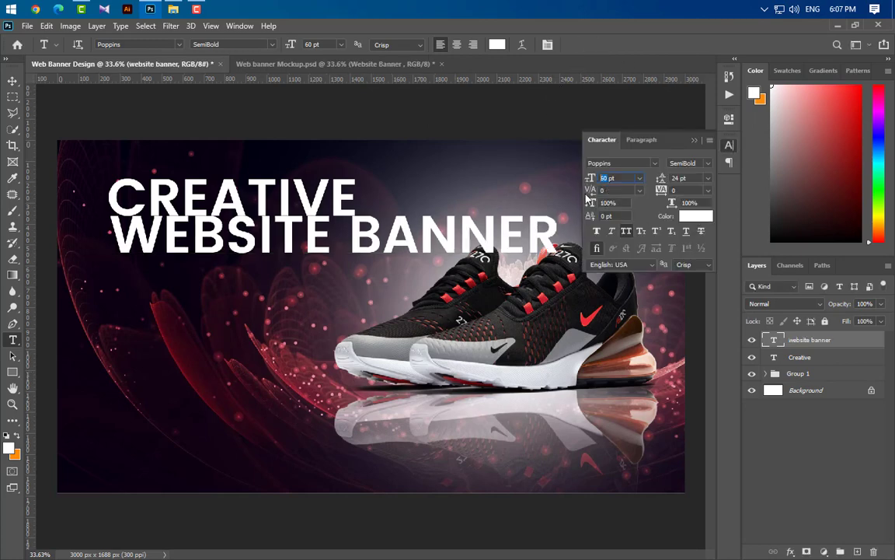
{"action": "key", "text": "Return"}
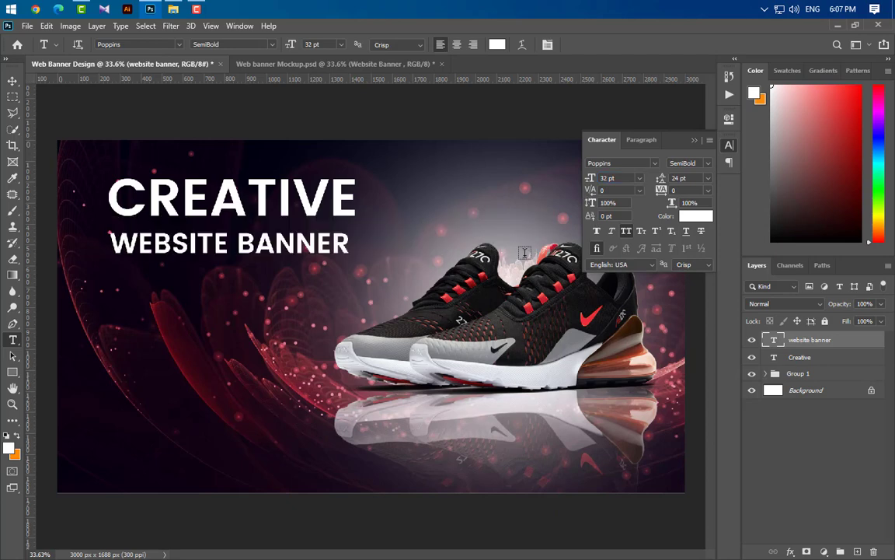
{"action": "left_click", "coordinate": [697, 141]}
{"action": "scroll", "coordinate": [285, 233], "scroll_direction": "up", "scroll_amount": 7}
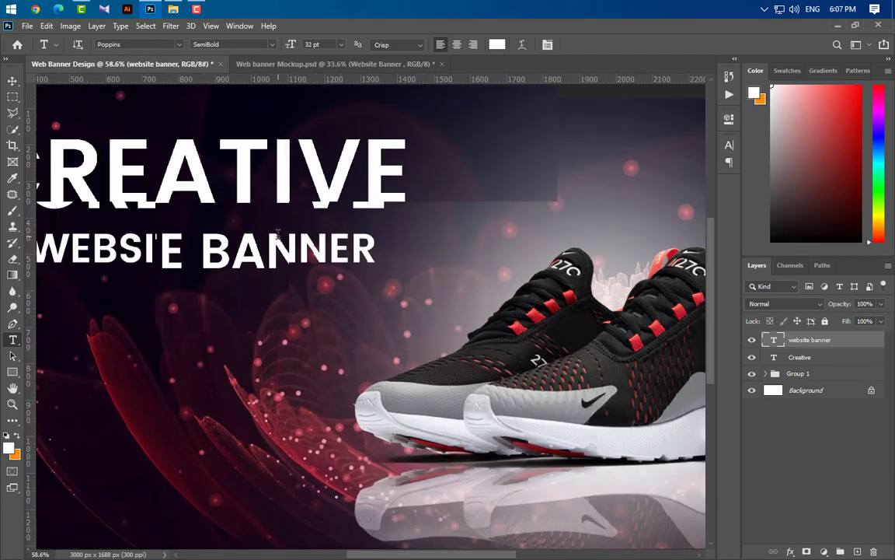
- Draw a white rectangle over the BANNER word and move it beneath the text layer
{"action": "left_click", "coordinate": [12, 373]}
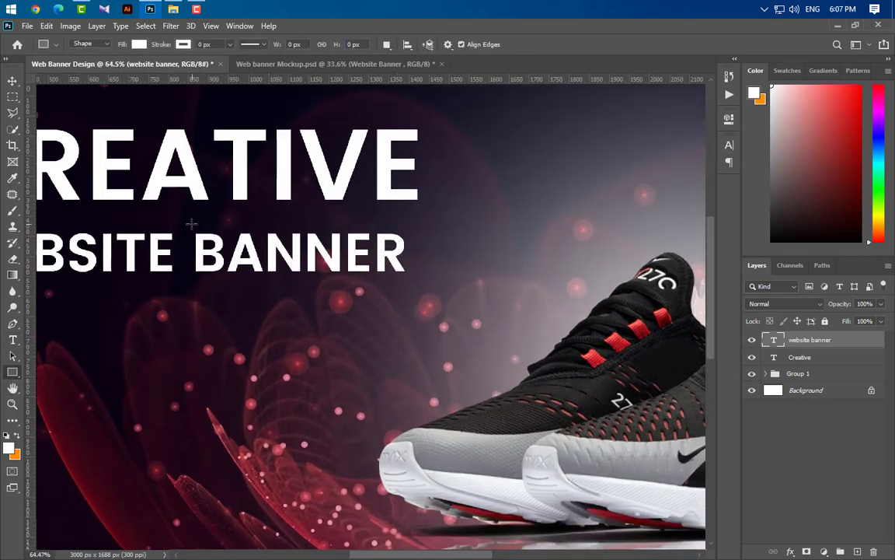
{"action": "left_click_drag", "start_coordinate": [184, 225], "coordinate": [417, 282]}
{"action": "left_click", "coordinate": [696, 115]}
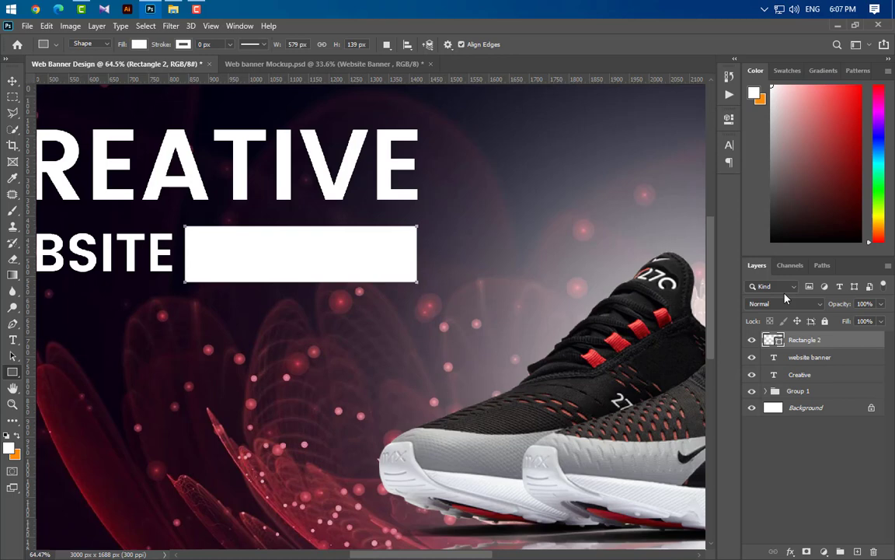
{"action": "mouse_move", "coordinate": [846, 346]}
{"action": "left_mouse_down"}
{"action": "mouse_move", "coordinate": [847, 366]}
{"action": "mouse_move", "coordinate": [839, 362]}
{"action": "left_mouse_up"}
- Recolour the word BANNER red in the Character panel
{"action": "left_click", "coordinate": [829, 341]}
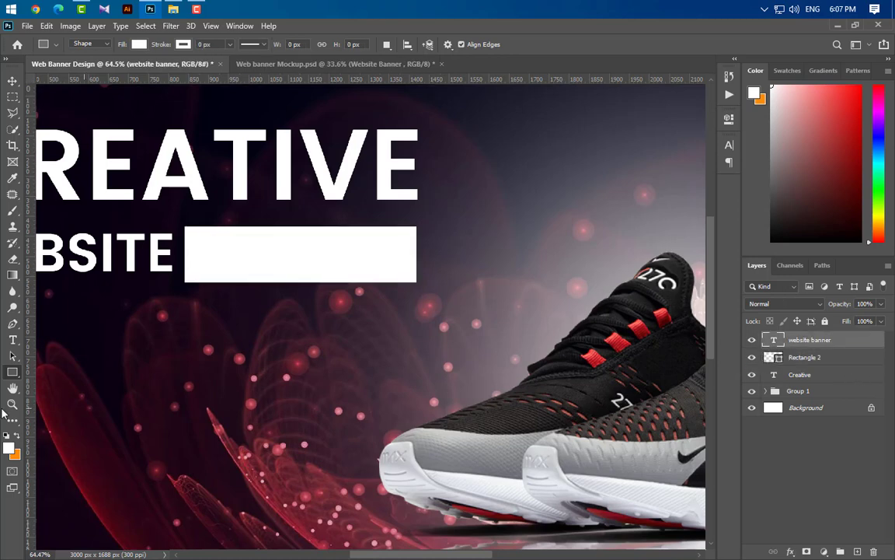
{"action": "left_click", "coordinate": [14, 341]}
{"action": "double_click", "coordinate": [196, 254]}
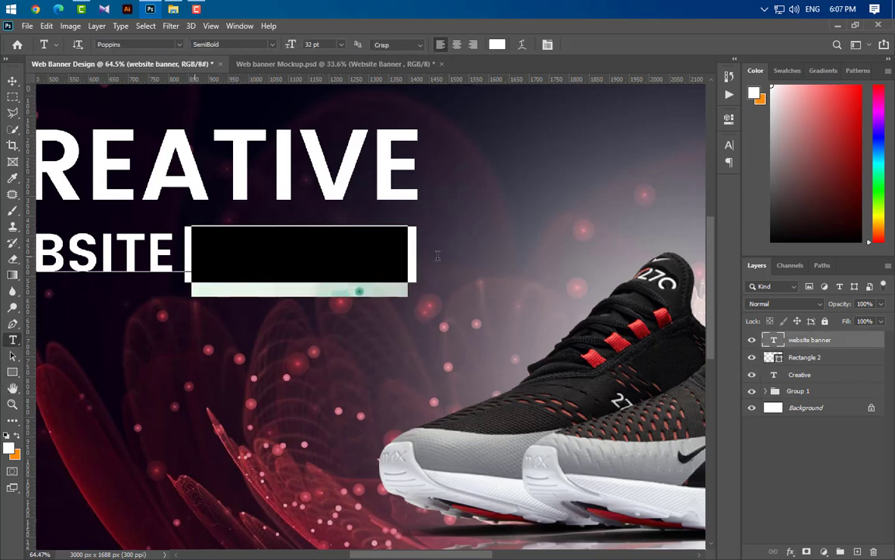
{"action": "scroll", "coordinate": [455, 343], "scroll_direction": "down", "scroll_amount": 1}
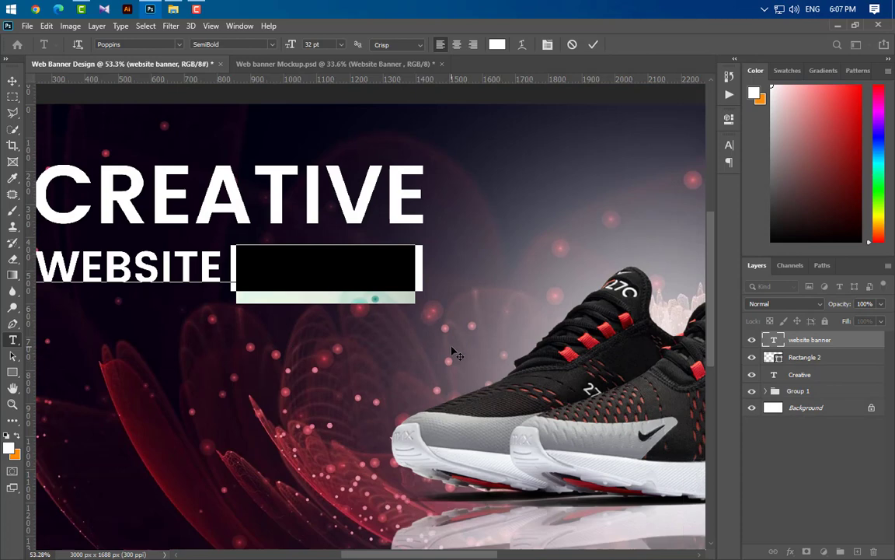
{"action": "left_click", "coordinate": [728, 147]}
{"action": "left_click", "coordinate": [695, 215]}
{"action": "left_click_drag", "start_coordinate": [529, 307], "coordinate": [498, 455]}
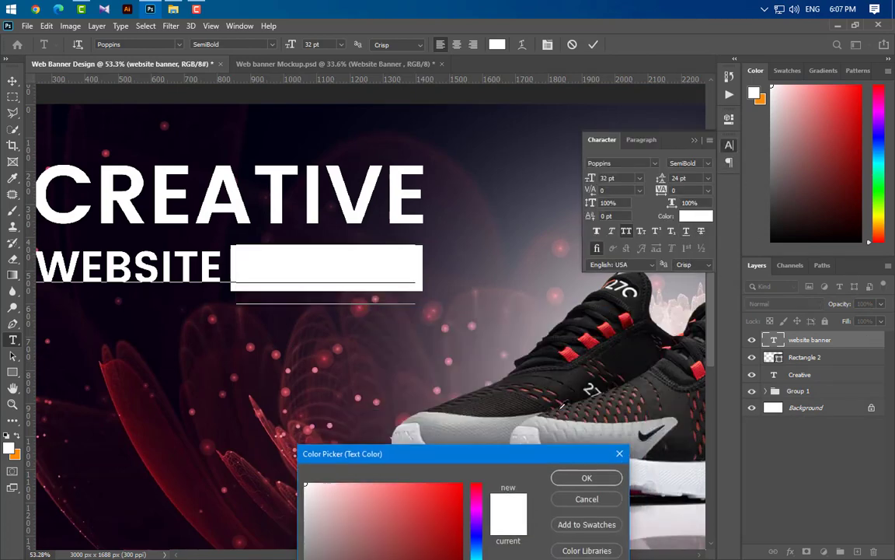
{"action": "left_click", "coordinate": [432, 518]}
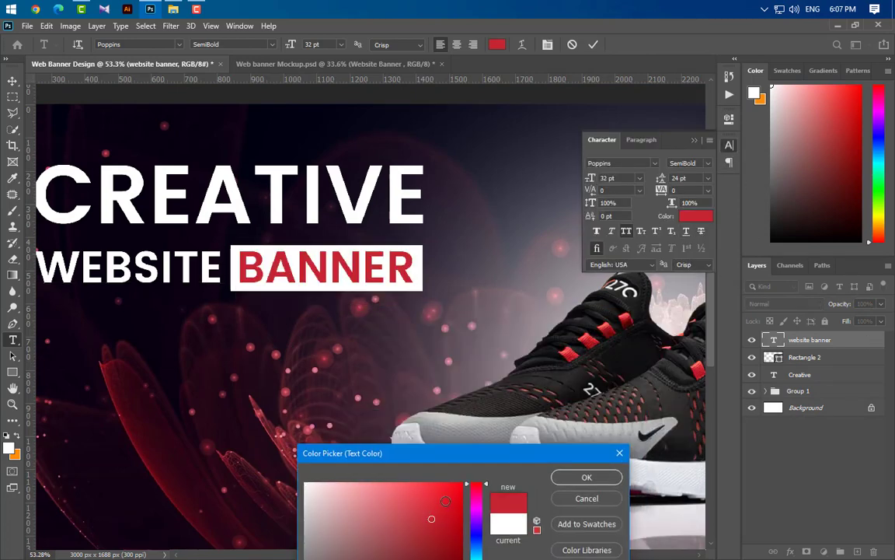
{"action": "left_click", "coordinate": [586, 477]}
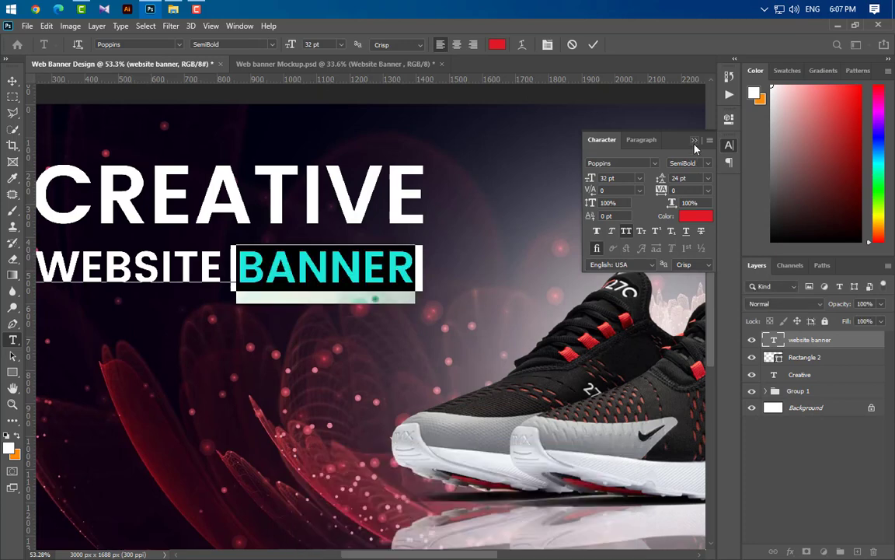
{"action": "left_click", "coordinate": [548, 45]}
{"action": "key", "text": "ctrl+Return"}
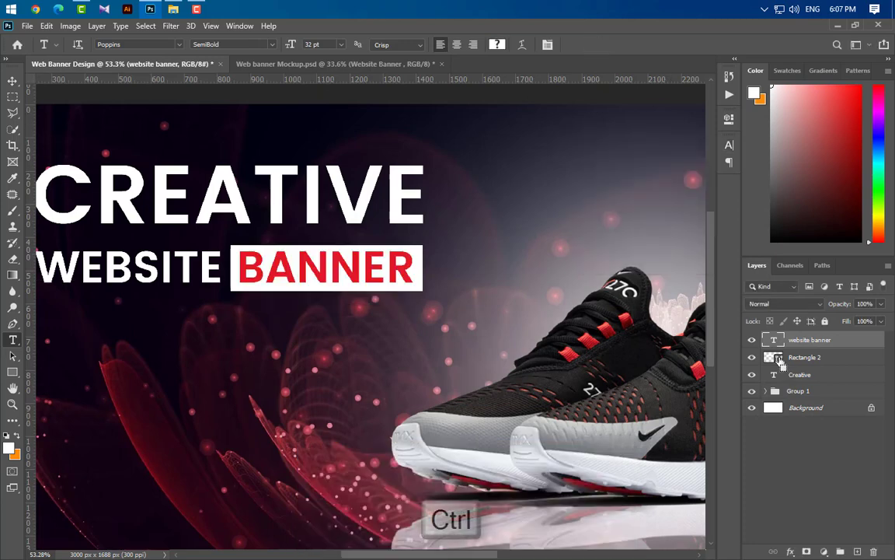
- Nudge BANNER and its white box up, then group them with CREATIVE into Group 2
{"action": "left_click", "coordinate": [12, 80]}
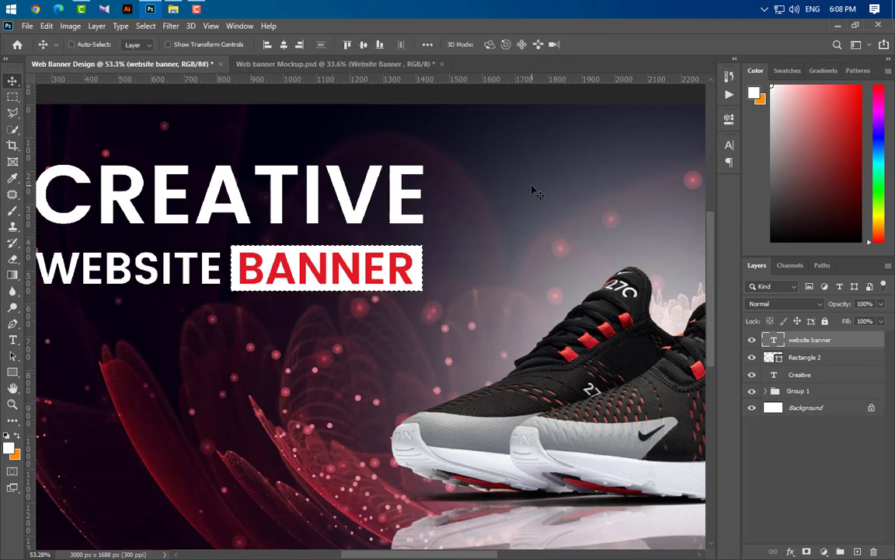
{"action": "key", "text": "ctrl+d"}
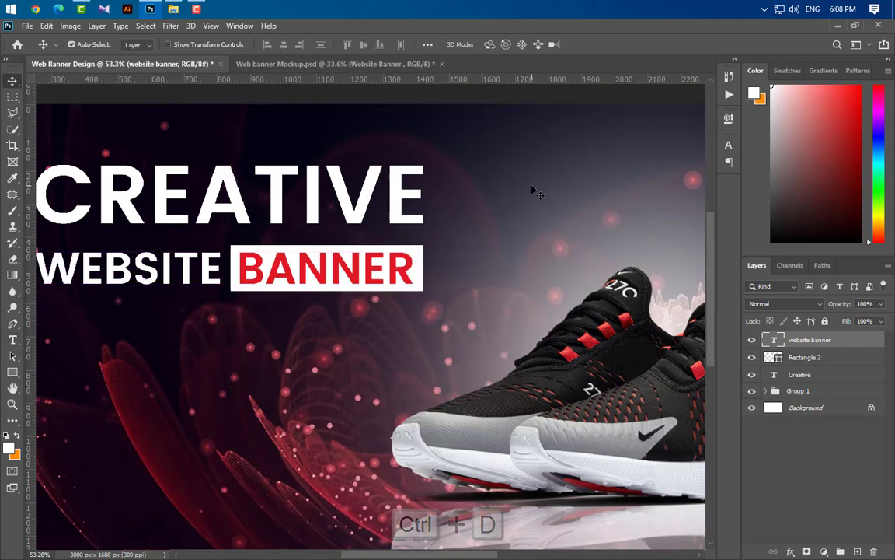
{"action": "scroll", "coordinate": [425, 246], "scroll_direction": "down", "scroll_amount": 3}
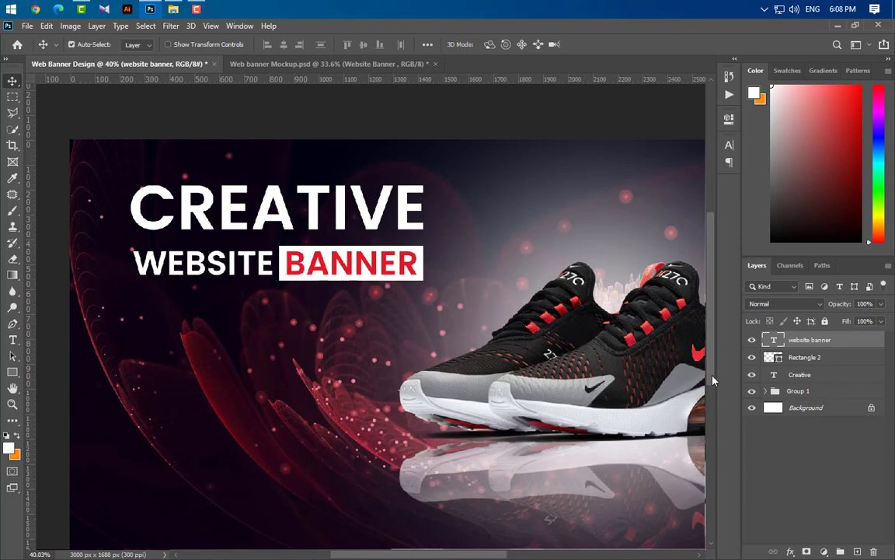
{"action": "left_click", "coordinate": [835, 358], "text": "shift"}
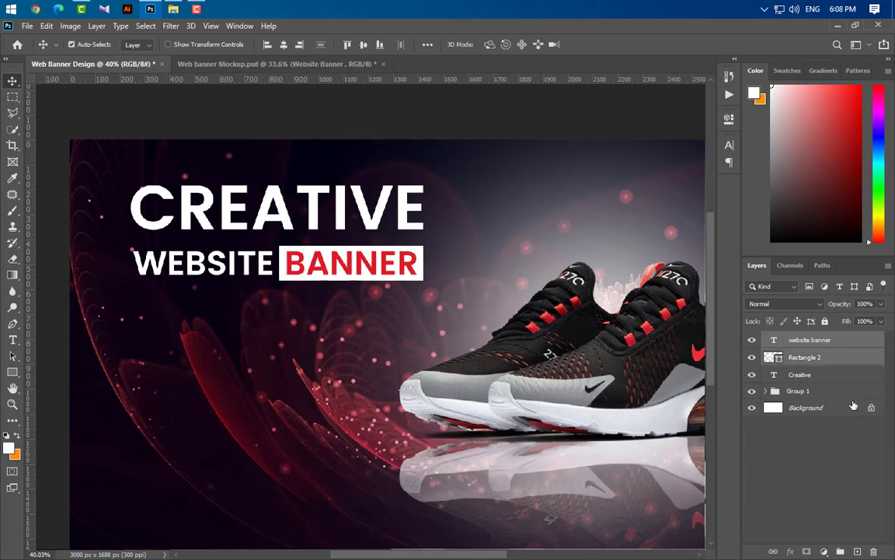
{"action": "key", "text": "Up"}
{"action": "key", "text": "Up"}
{"action": "key", "text": "Up"}
{"action": "key", "text": "Up"}
{"action": "key", "text": "Up"}
{"action": "key", "text": "Up"}
{"action": "key", "text": "Up"}
{"action": "key", "text": "Up"}
{"action": "key", "text": "Up"}
{"action": "key", "text": "Up"}
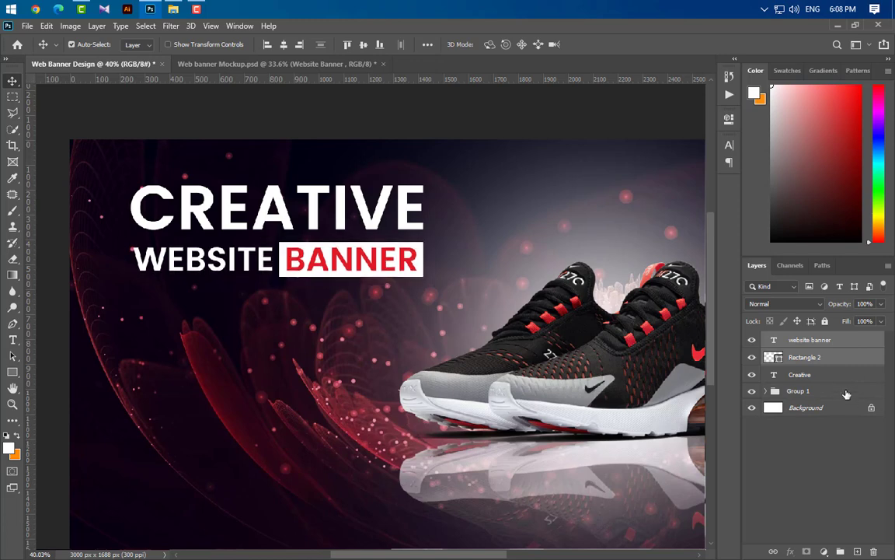
{"action": "left_click", "coordinate": [834, 380], "text": "ctrl"}
{"action": "left_click", "coordinate": [839, 551]}
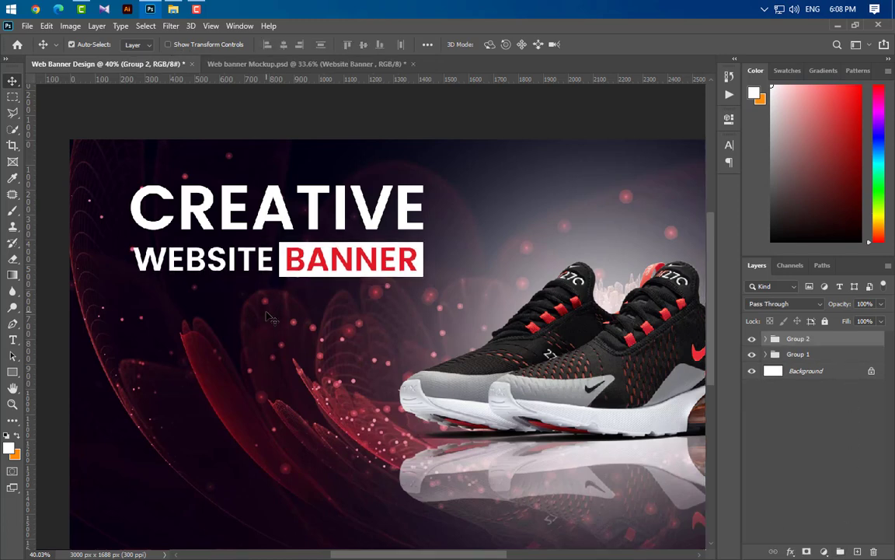
{"action": "scroll", "coordinate": [90, 324], "scroll_direction": "down", "scroll_amount": 3}
{"action": "scroll", "coordinate": [90, 325], "scroll_direction": "up", "scroll_amount": 3}
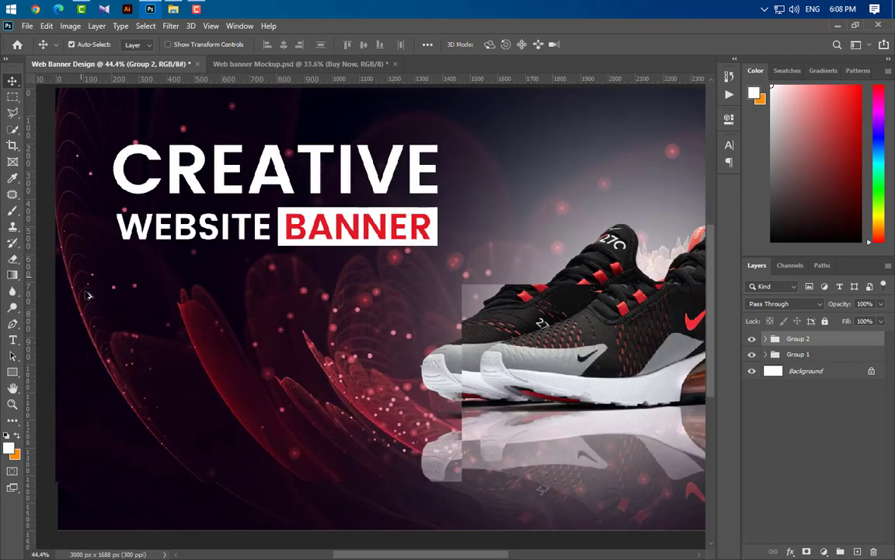
- Add white BUY NOW text below the headline at 15 pt Poppins SemiBold
{"action": "left_click", "coordinate": [13, 341]}
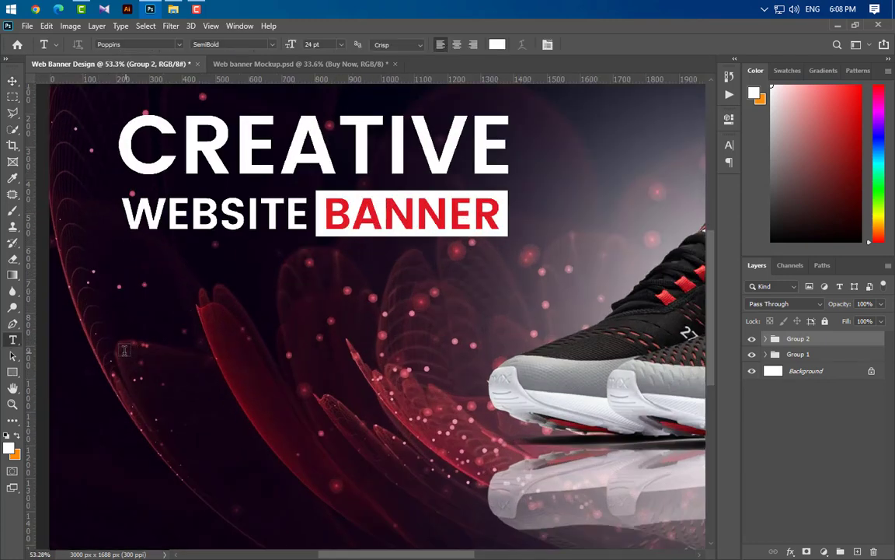
{"action": "type", "text": "B"}
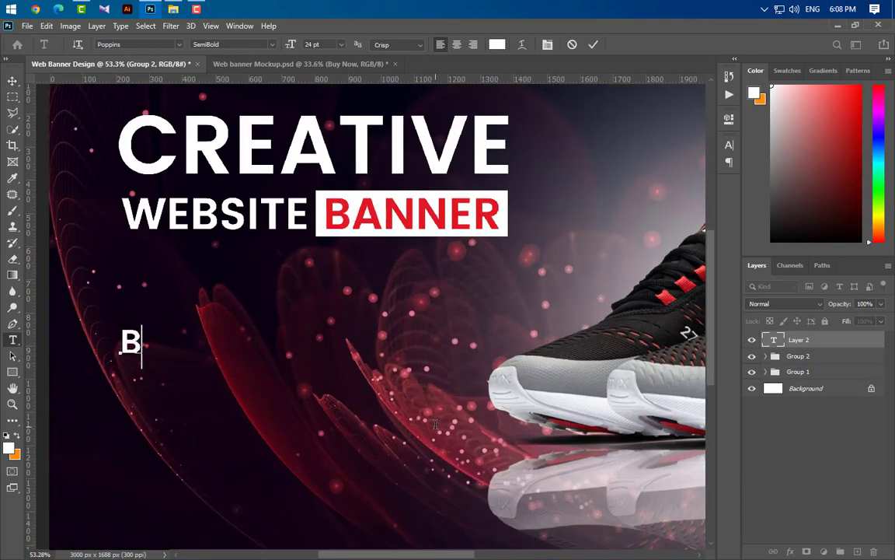
{"action": "type", "text": "UY NOW"}
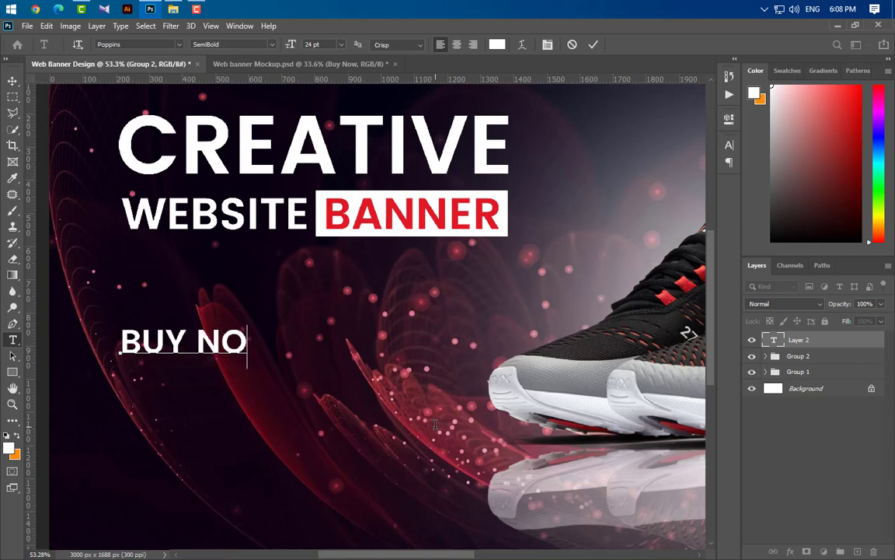
{"action": "left_click", "coordinate": [593, 45]}
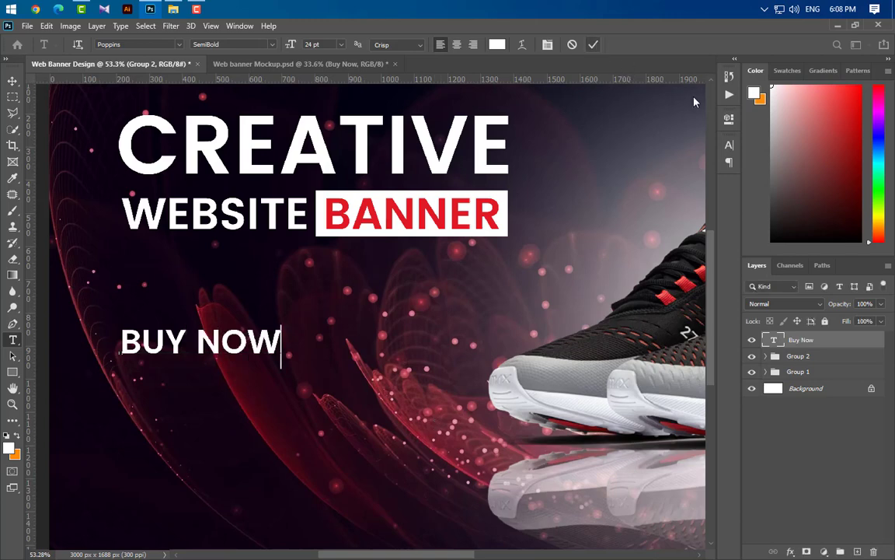
{"action": "left_click", "coordinate": [729, 144]}
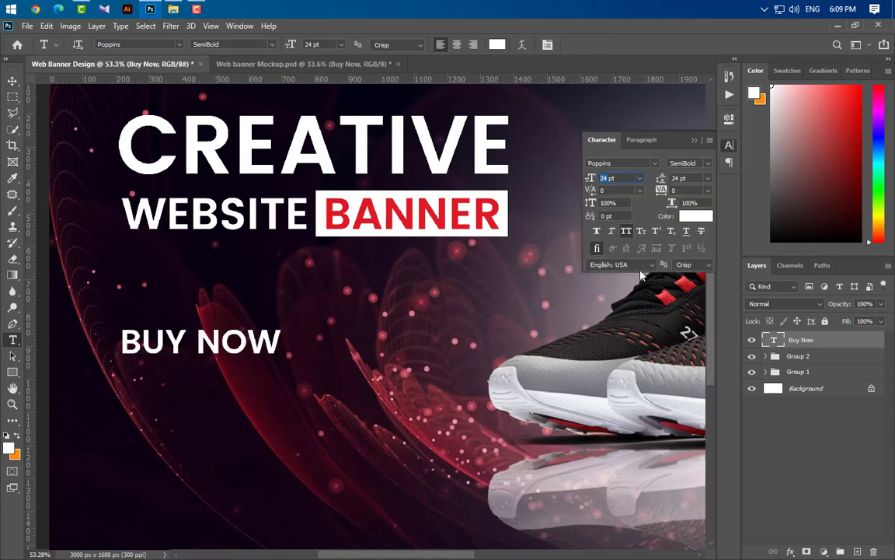
{"action": "key", "text": "Return"}
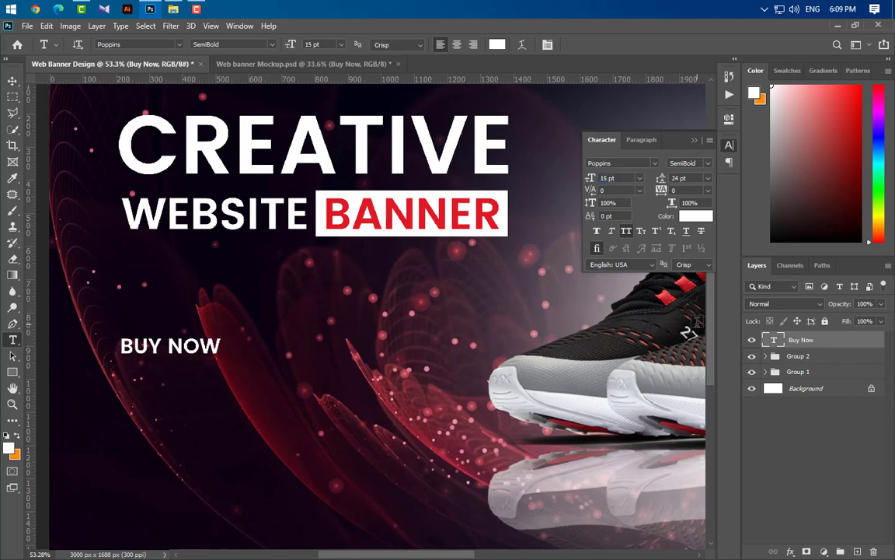
{"action": "left_click", "coordinate": [709, 164]}
{"action": "left_click", "coordinate": [709, 164]}
{"action": "left_click", "coordinate": [693, 140]}
- Draw a white 417 × 117 px rectangle around BUY NOW with 58.5 px rounded corners
{"action": "key", "text": "u"}
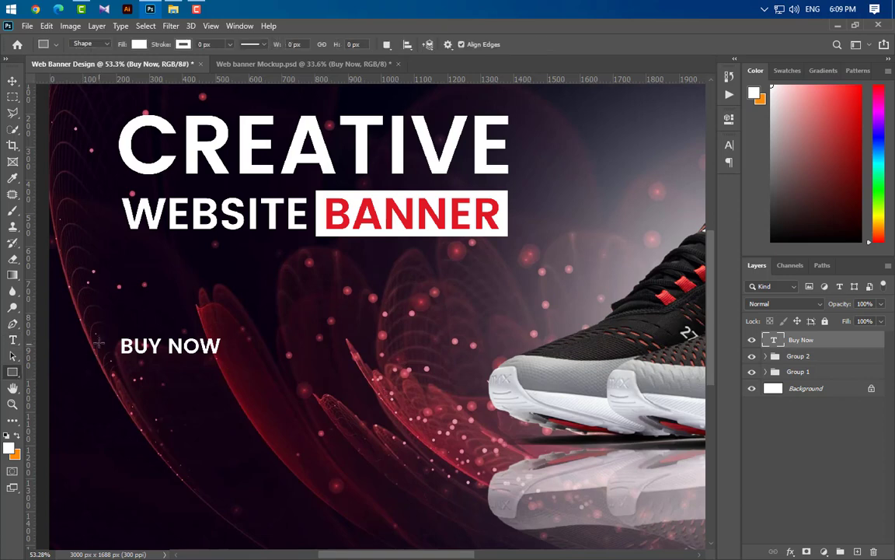
{"action": "left_click_drag", "start_coordinate": [100, 328], "coordinate": [238, 367]}
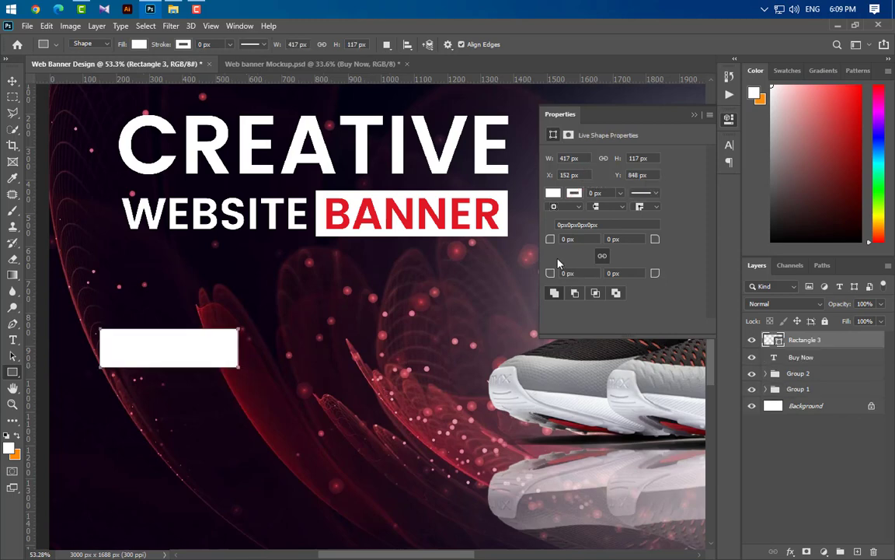
{"action": "left_click_drag", "start_coordinate": [549, 239], "coordinate": [684, 264]}
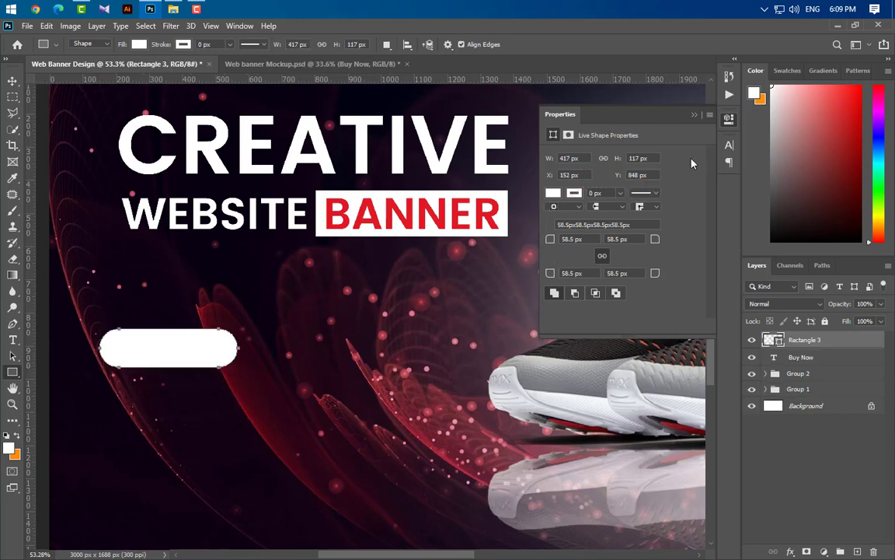
{"action": "left_click", "coordinate": [696, 115]}
- Add a reversed gradient overlay to the pill with a red stop and a black stop
{"action": "double_click", "coordinate": [856, 346]}
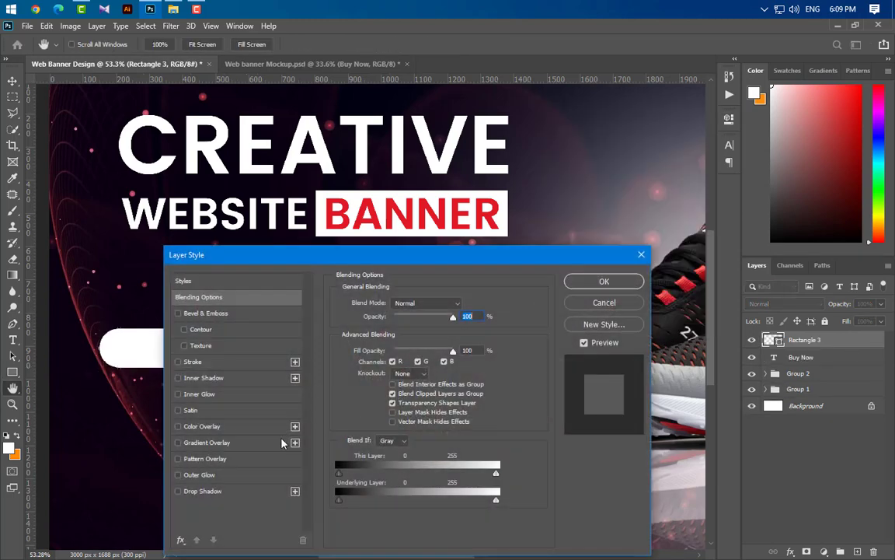
{"action": "left_click", "coordinate": [205, 442]}
{"action": "left_click_drag", "start_coordinate": [347, 255], "coordinate": [525, 234]}
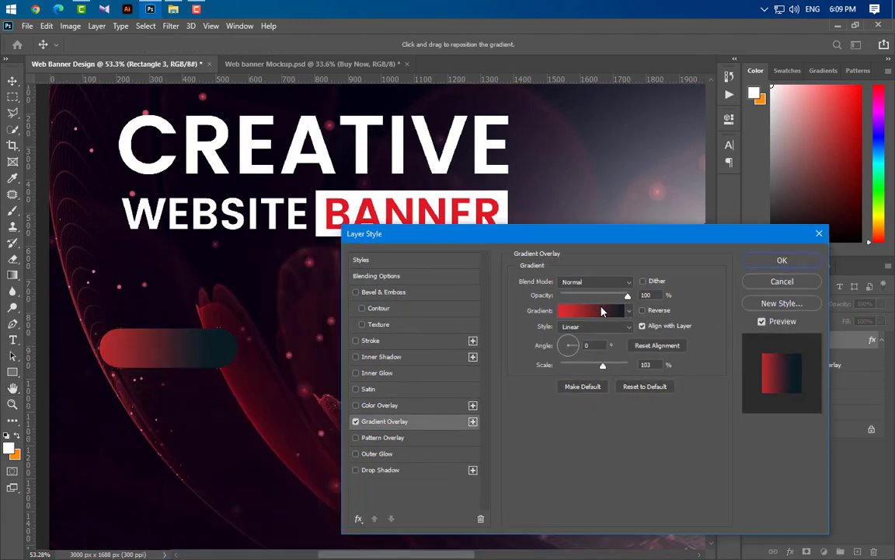
{"action": "left_click", "coordinate": [642, 311]}
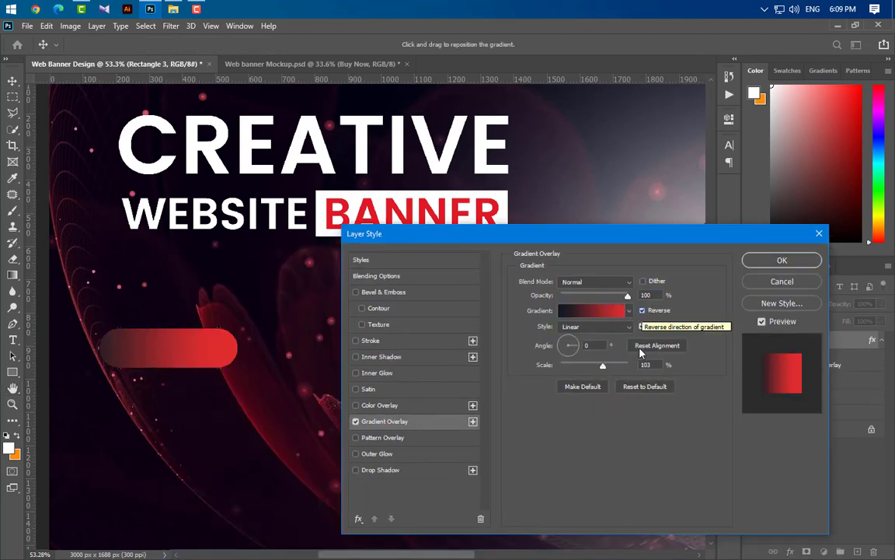
{"action": "left_click", "coordinate": [584, 311]}
{"action": "double_click", "coordinate": [620, 422]}
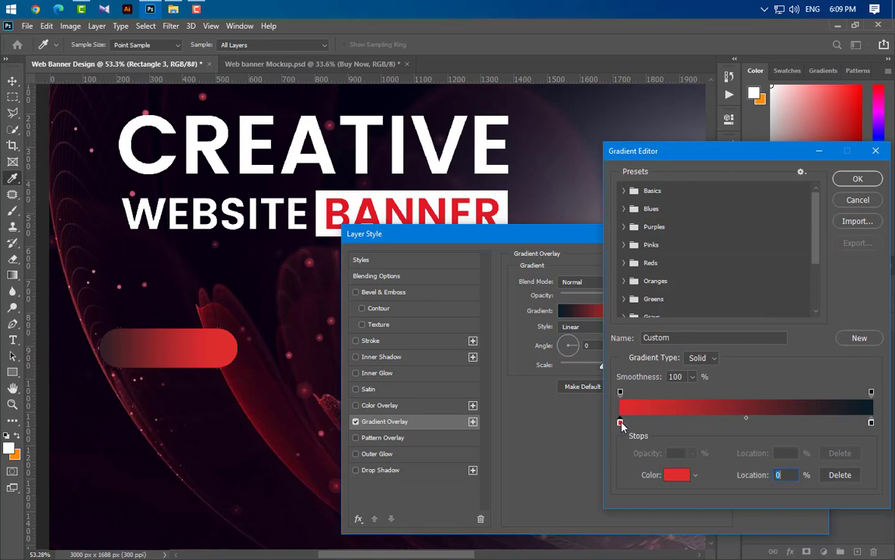
{"action": "key", "text": "Return"}
{"action": "double_click", "coordinate": [872, 422]}
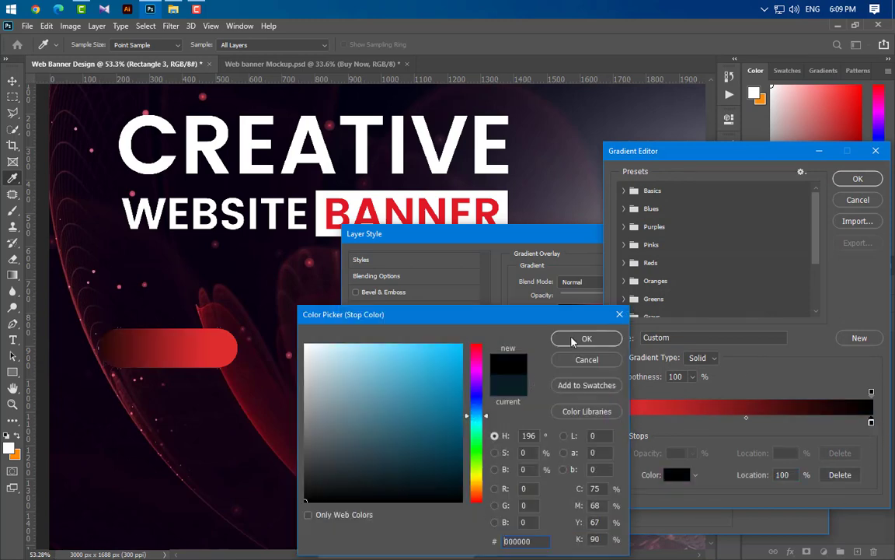
{"action": "key", "text": "Return"}
{"action": "key", "text": "Return"}
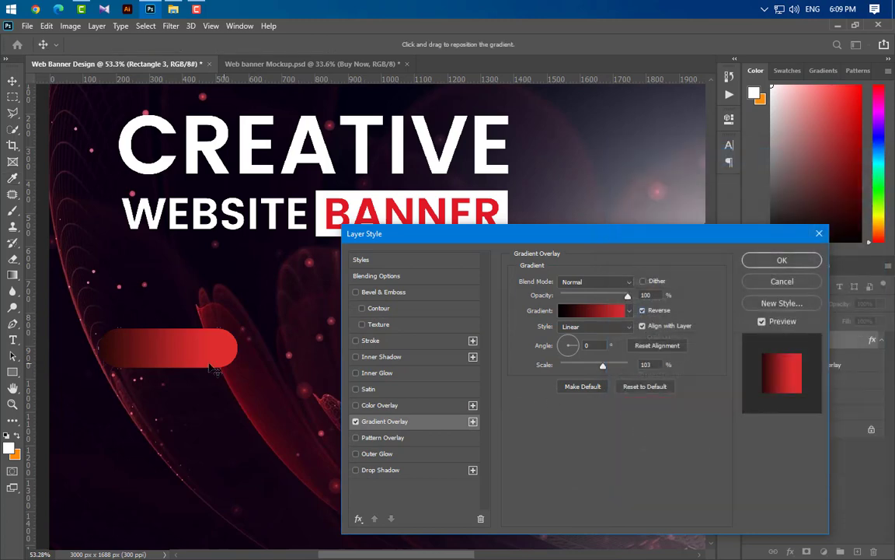
- Shift the gradient so the button's left end turns black, with scale reset to 100%
{"action": "left_click_drag", "start_coordinate": [124, 342], "coordinate": [197, 382]}
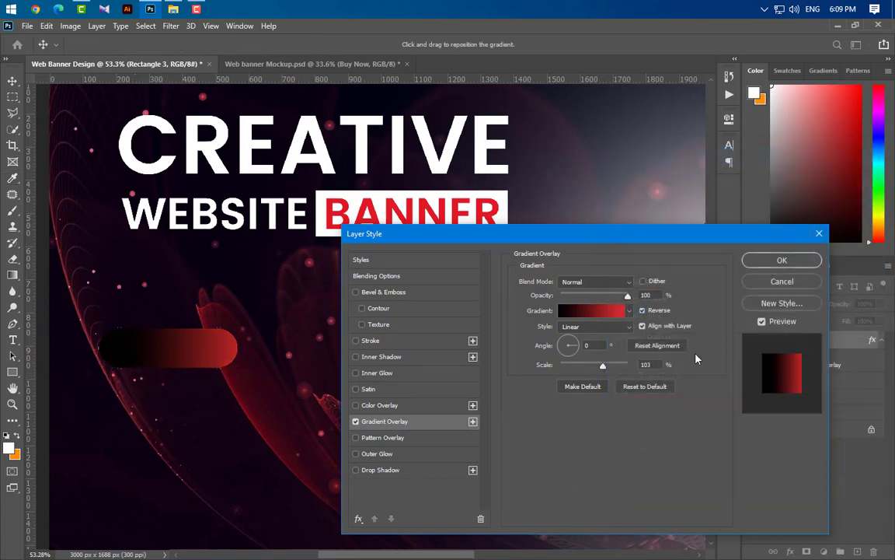
{"action": "left_click", "coordinate": [664, 388]}
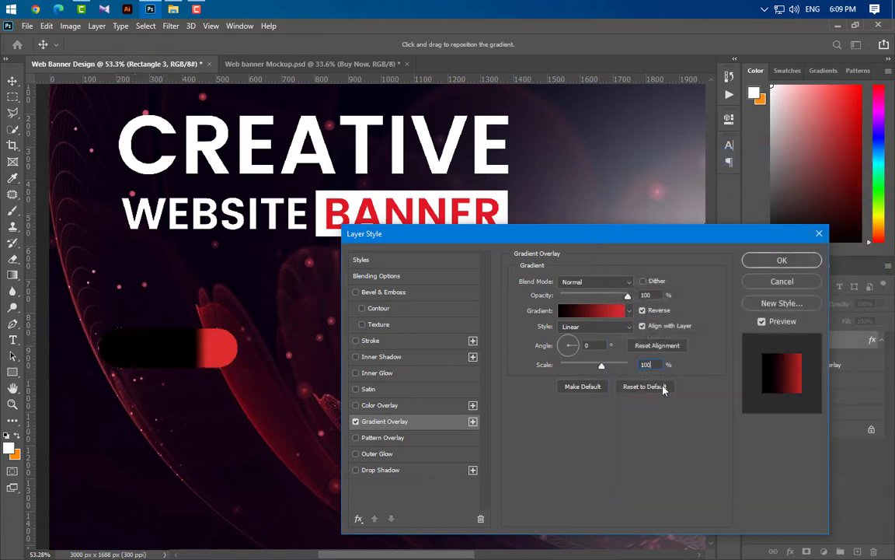
{"action": "left_click", "coordinate": [782, 260]}
- Move the button shape beneath the BUY NOW text and set its gradient angle to 90°
{"action": "left_click_drag", "start_coordinate": [809, 340], "coordinate": [847, 399]}
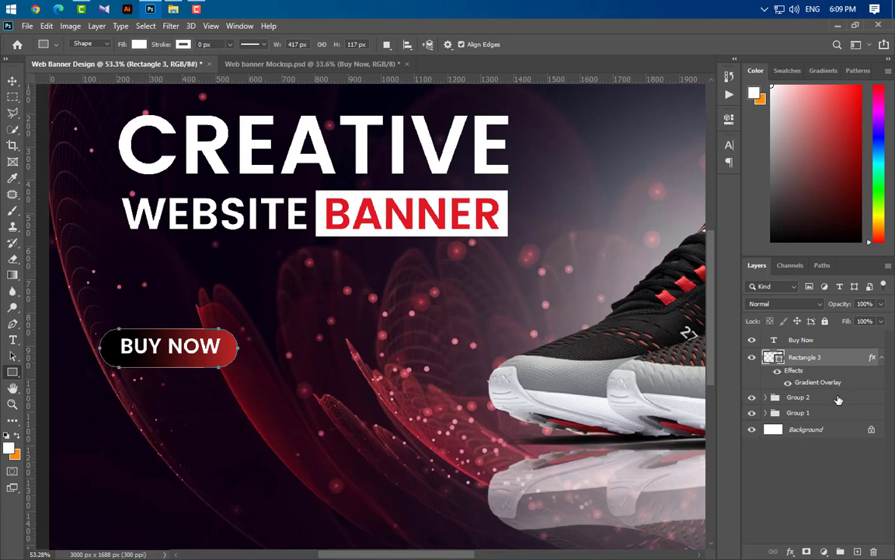
{"action": "double_click", "coordinate": [817, 383]}
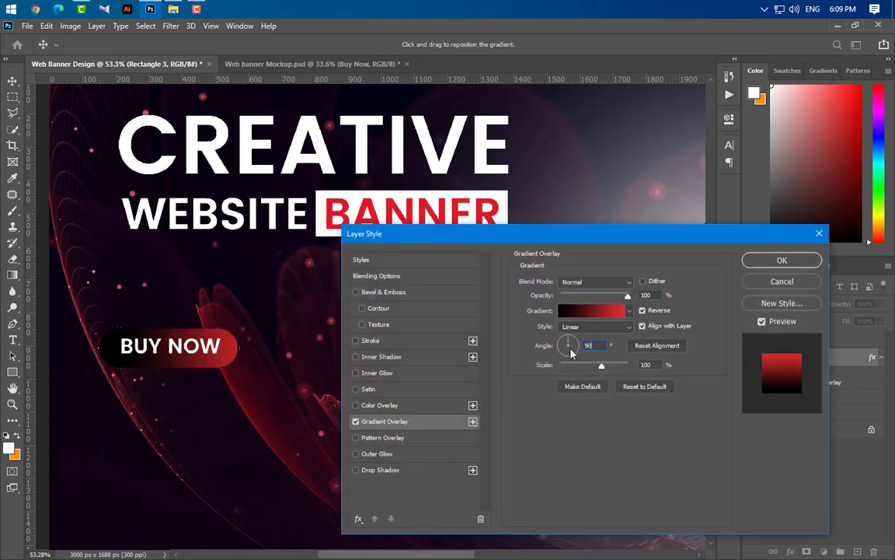
{"action": "type", "text": "90"}
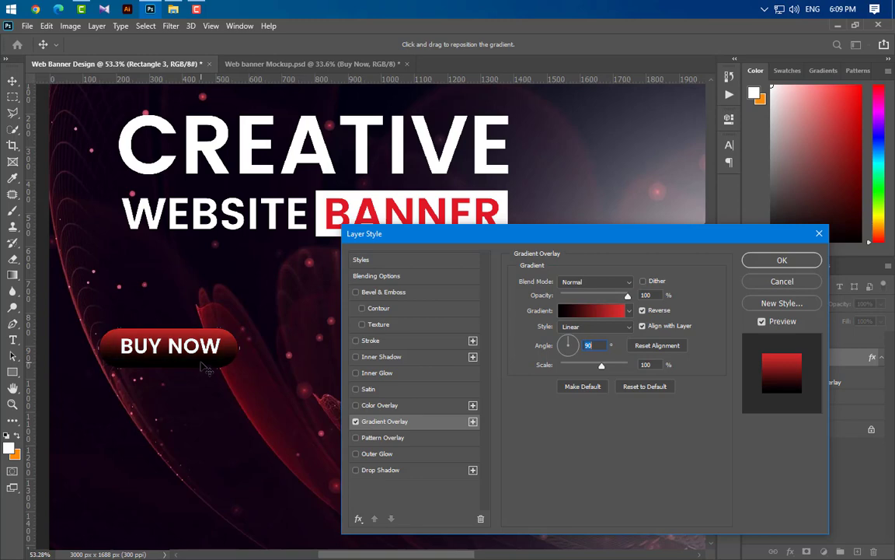
{"action": "left_click", "coordinate": [764, 262]}
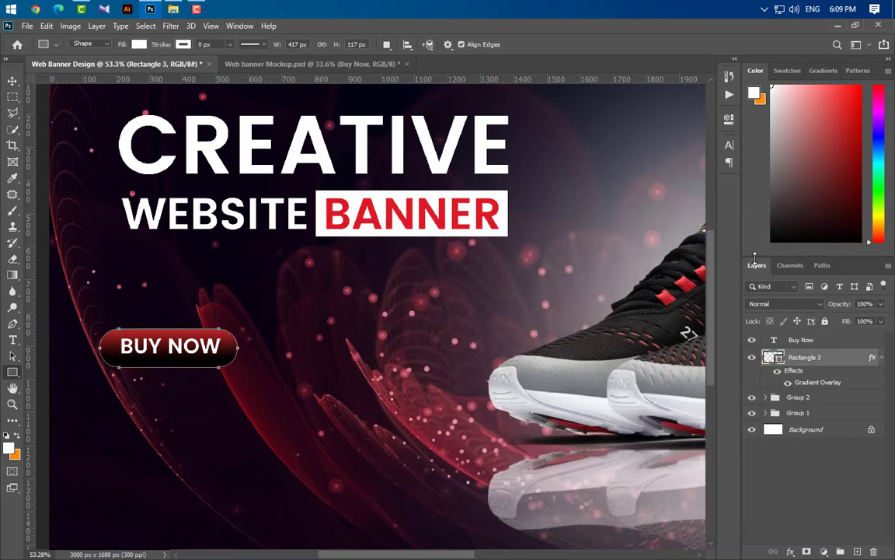
{"action": "scroll", "coordinate": [410, 285], "scroll_direction": "down", "scroll_amount": 3}
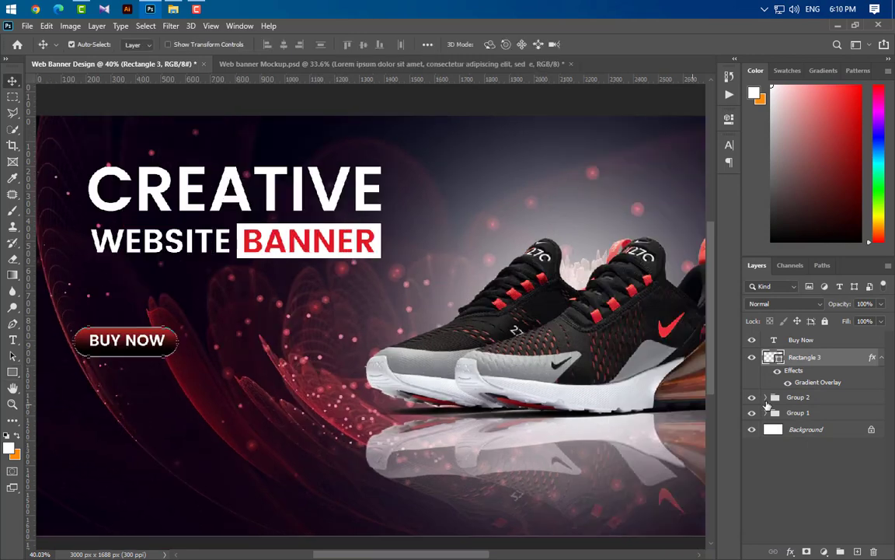
- Centre the BUY NOW text horizontally and vertically within the button shape
{"action": "left_click", "coordinate": [778, 359], "text": "ctrl"}
{"action": "left_click", "coordinate": [834, 341]}
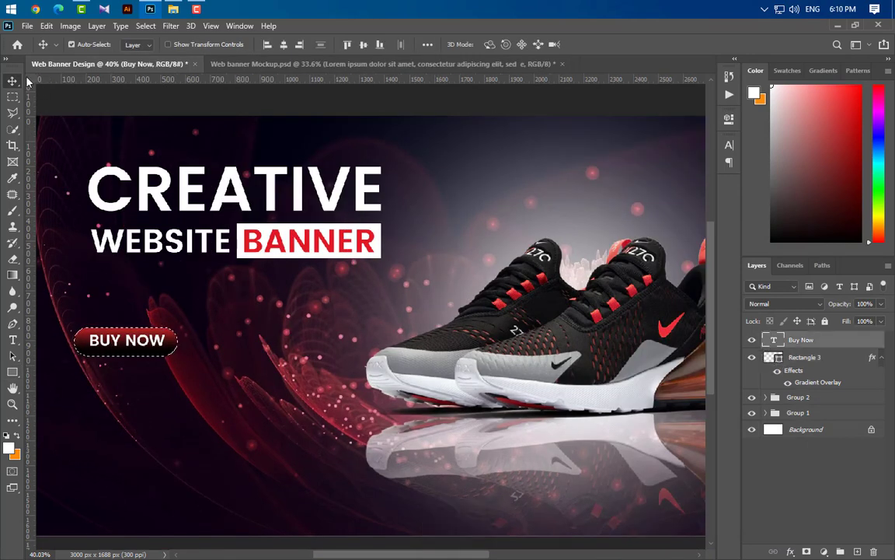
{"action": "left_click", "coordinate": [284, 45]}
{"action": "left_click", "coordinate": [363, 45]}
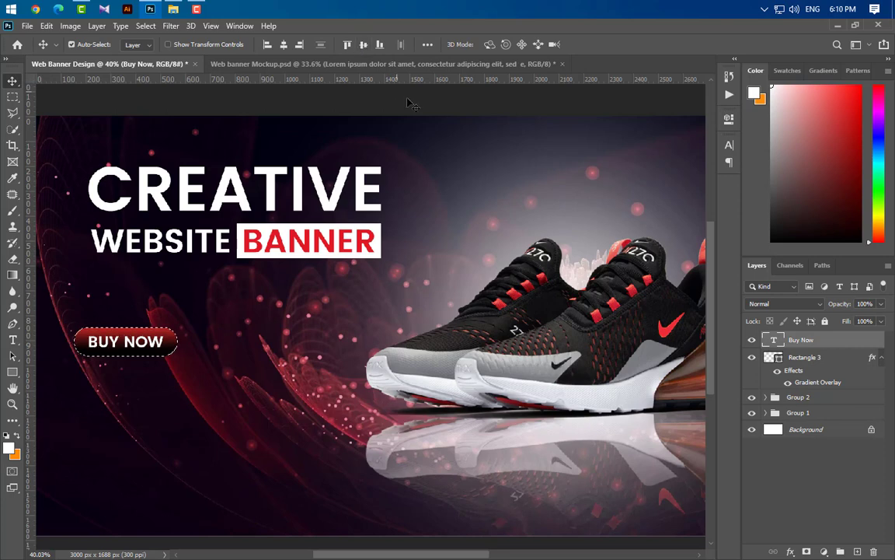
{"action": "key", "text": "ctrl+d"}
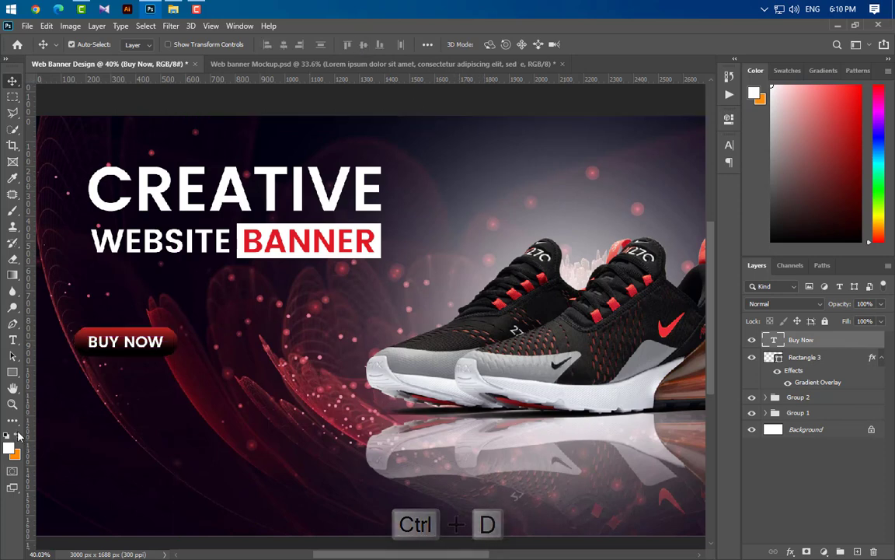
- Create a Lorem ipsum paragraph box below the button and set it to 9 pt
{"action": "left_click", "coordinate": [13, 340]}
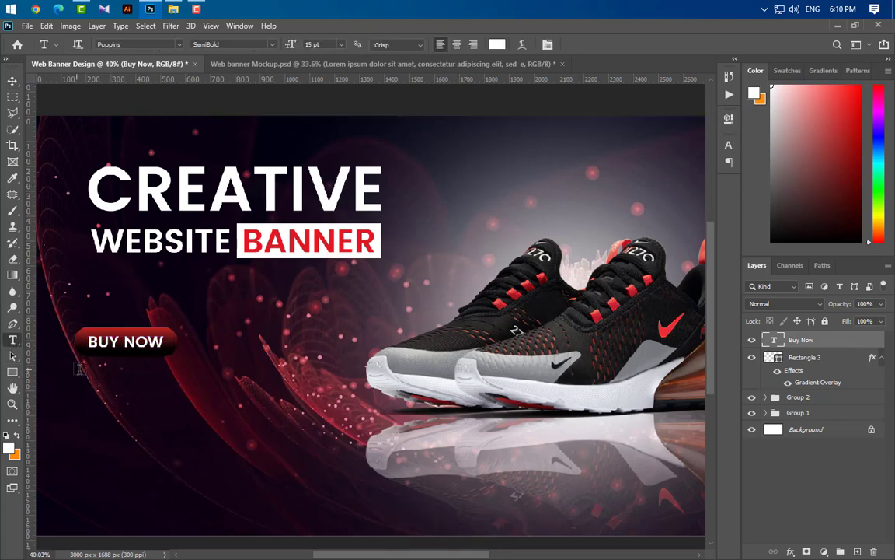
{"action": "left_click_drag", "start_coordinate": [75, 369], "coordinate": [405, 465]}
{"action": "left_click_drag", "start_coordinate": [408, 418], "coordinate": [500, 420]}
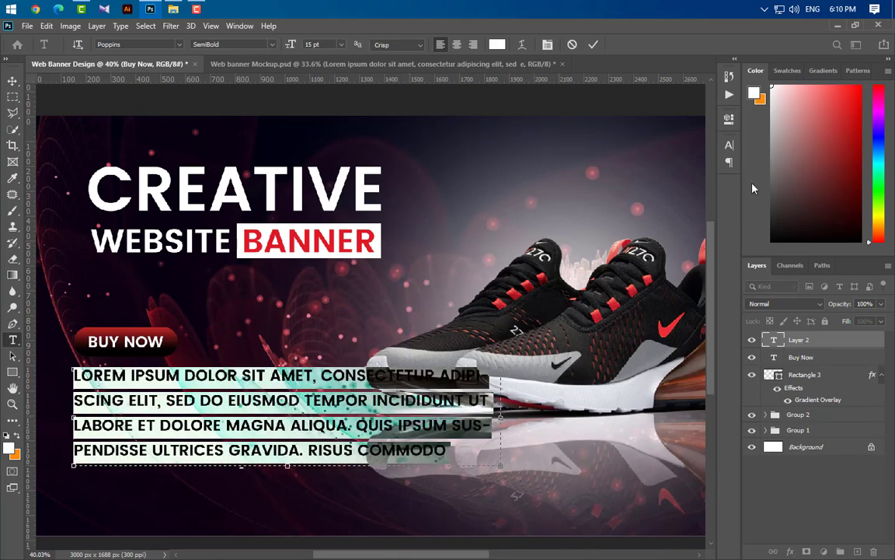
{"action": "left_click", "coordinate": [729, 145]}
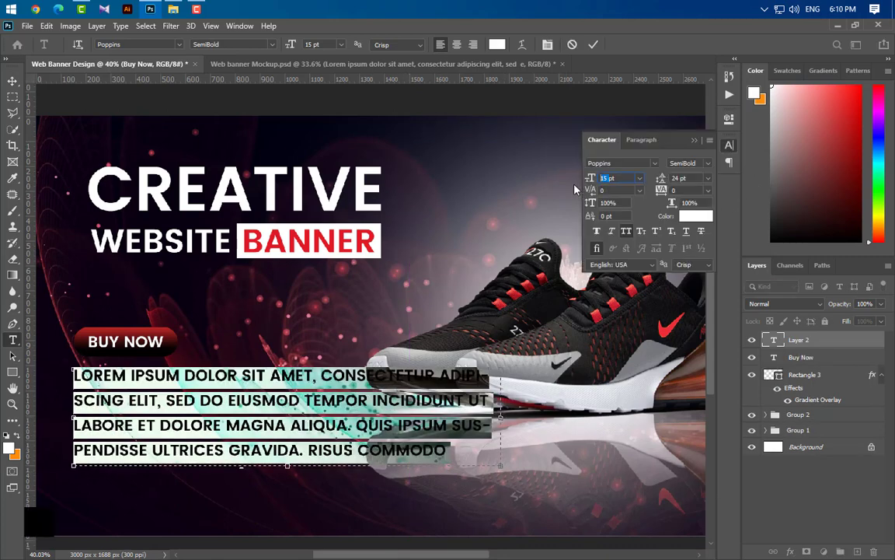
{"action": "type", "text": "9"}
{"action": "key", "text": "Return"}
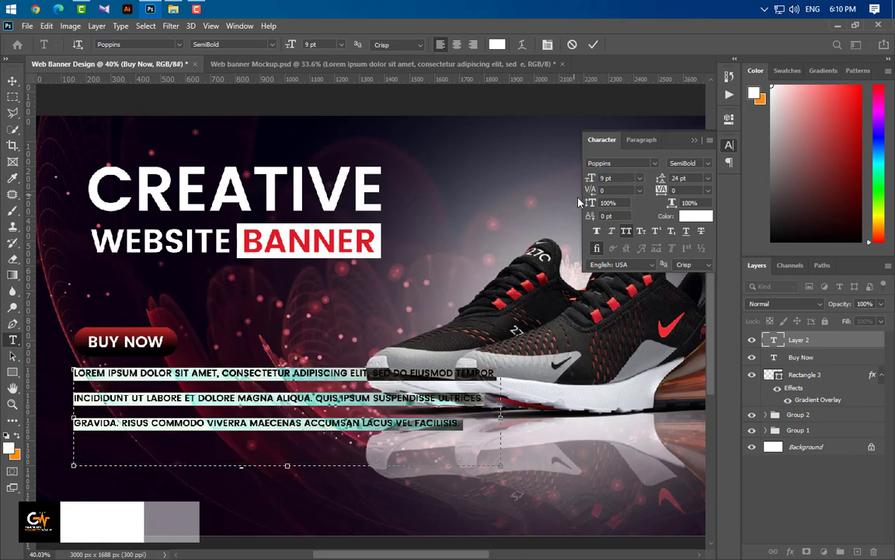
- Set the paragraph to Poppins Regular with All Caps off and 10 pt leading
{"action": "left_click", "coordinate": [696, 163]}
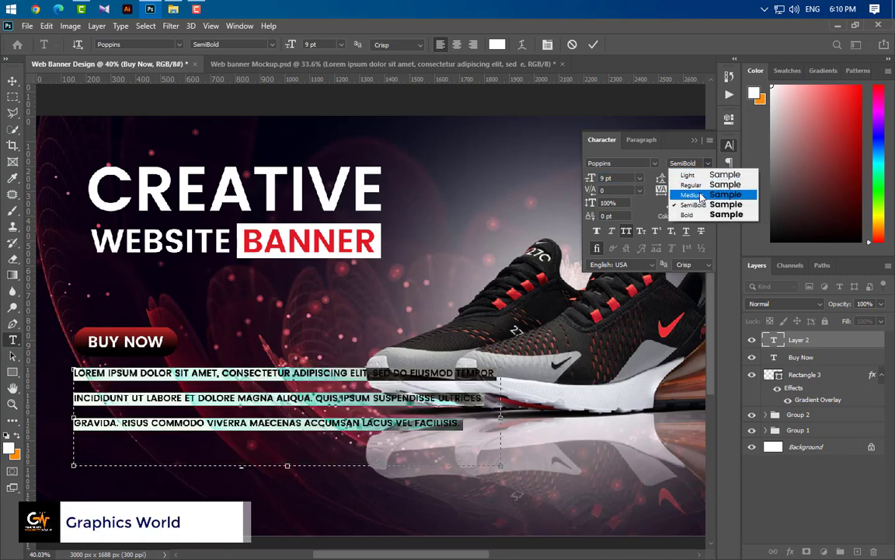
{"action": "left_click", "coordinate": [700, 194]}
{"action": "left_click", "coordinate": [627, 232]}
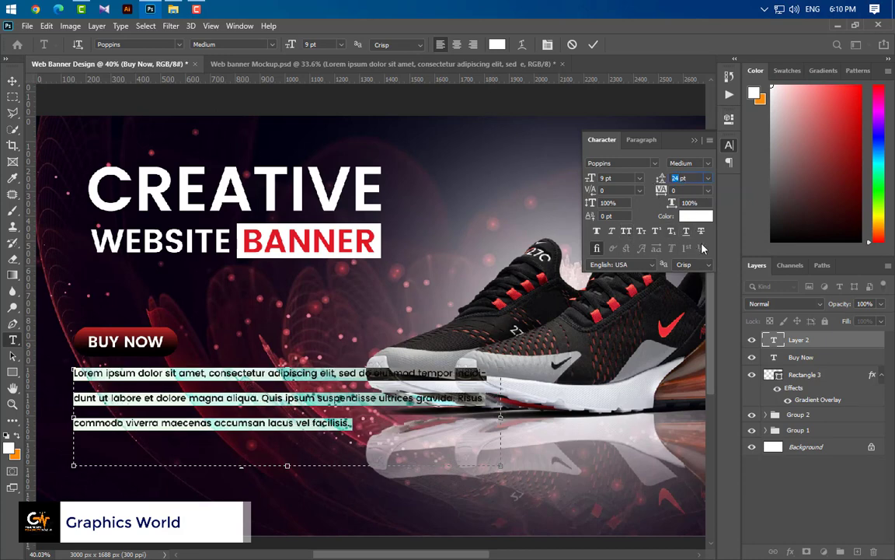
{"action": "type", "text": "10"}
{"action": "key", "text": "Return"}
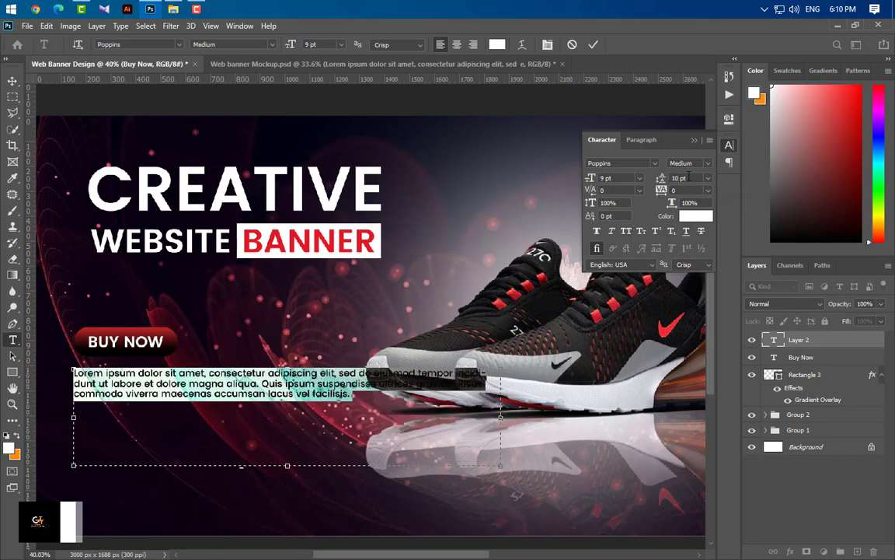
{"action": "left_click", "coordinate": [688, 163]}
{"action": "left_click", "coordinate": [678, 182]}
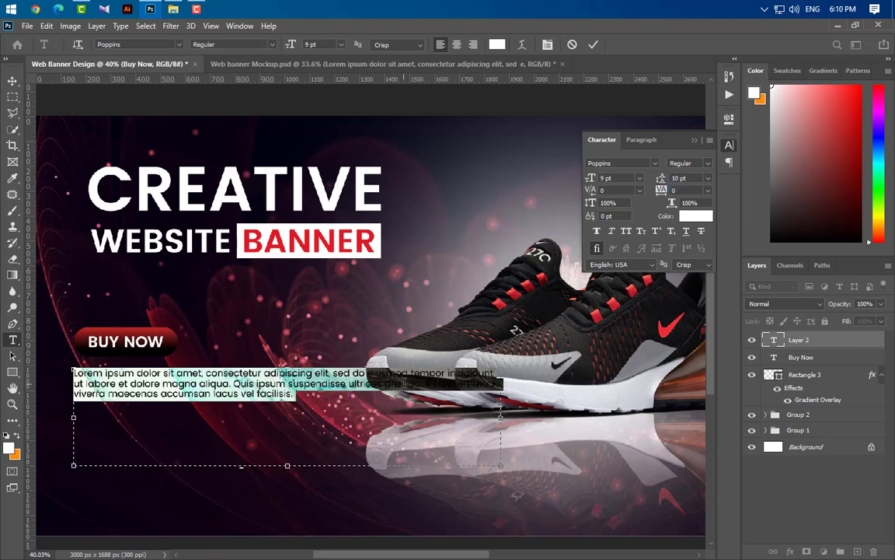
{"action": "left_click", "coordinate": [593, 45]}
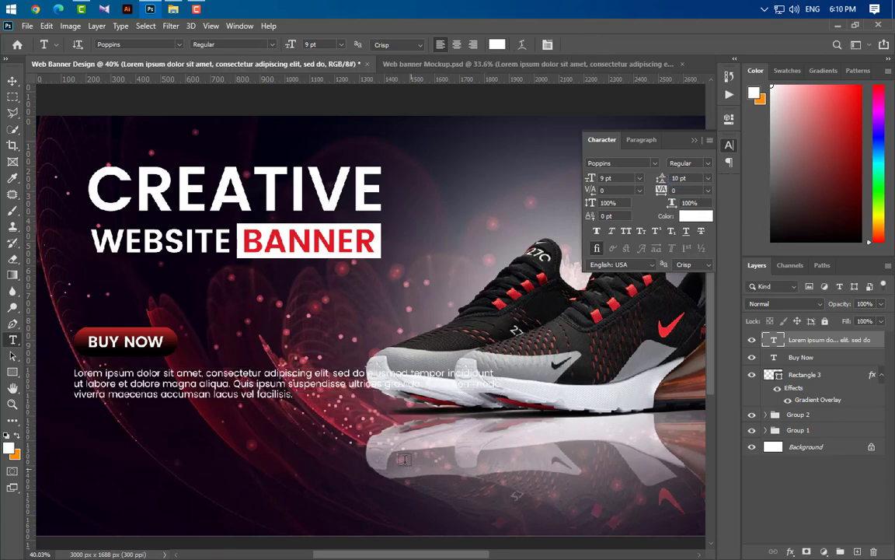
- Add two vertical guides and align the paragraph's left edge to the left guide
{"action": "left_click_drag", "start_coordinate": [31, 305], "coordinate": [82, 221]}
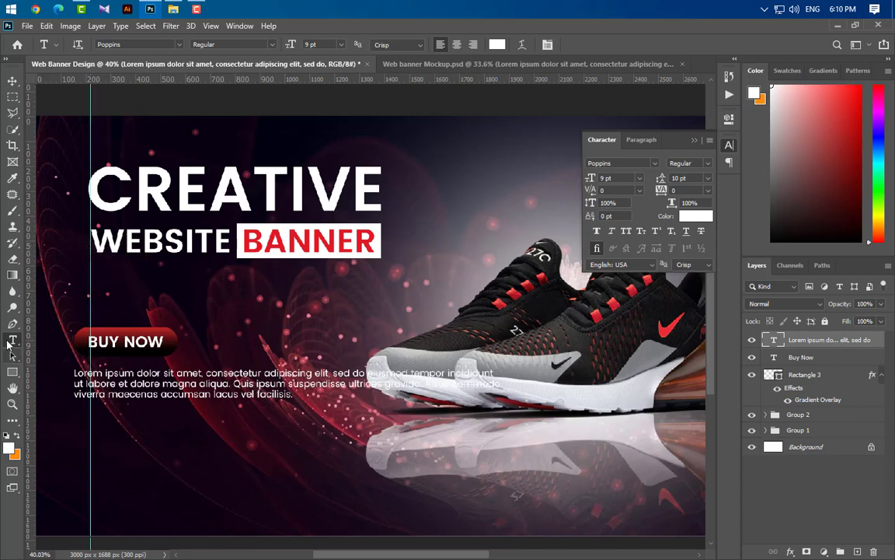
{"action": "left_click_drag", "start_coordinate": [31, 340], "coordinate": [381, 233]}
{"action": "left_click", "coordinate": [694, 142]}
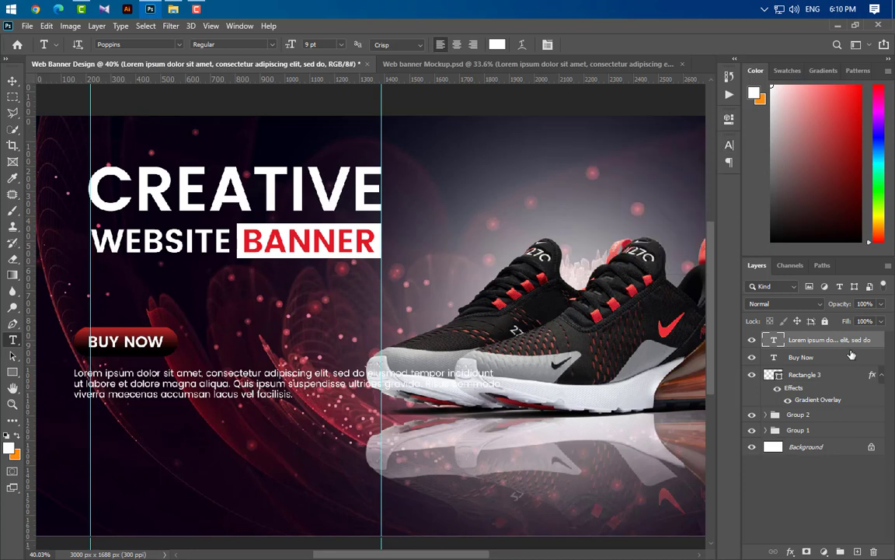
{"action": "left_click", "coordinate": [13, 81]}
{"action": "left_click_drag", "start_coordinate": [486, 370], "coordinate": [502, 370]}
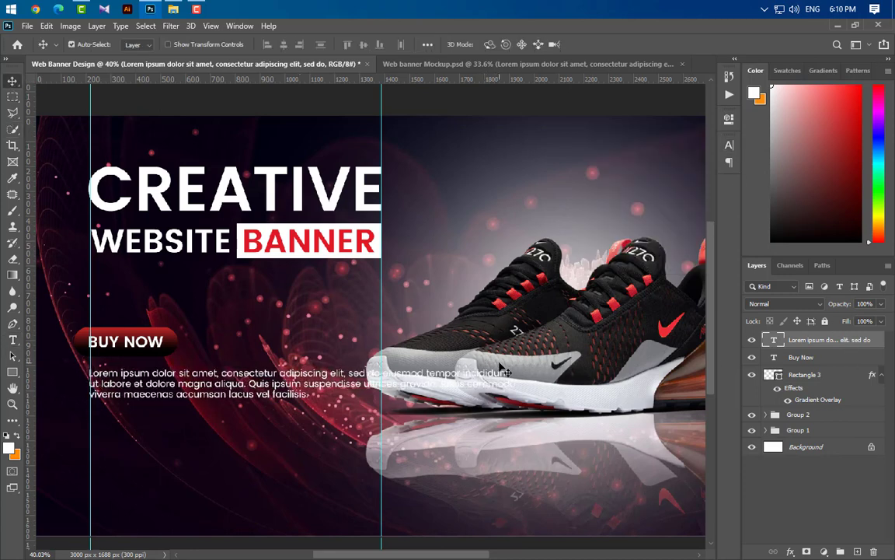
- Rewrap the paragraph and shorten its box to three lines ending at 'Quis ipsum suspendisse'
{"action": "left_click", "coordinate": [13, 340]}
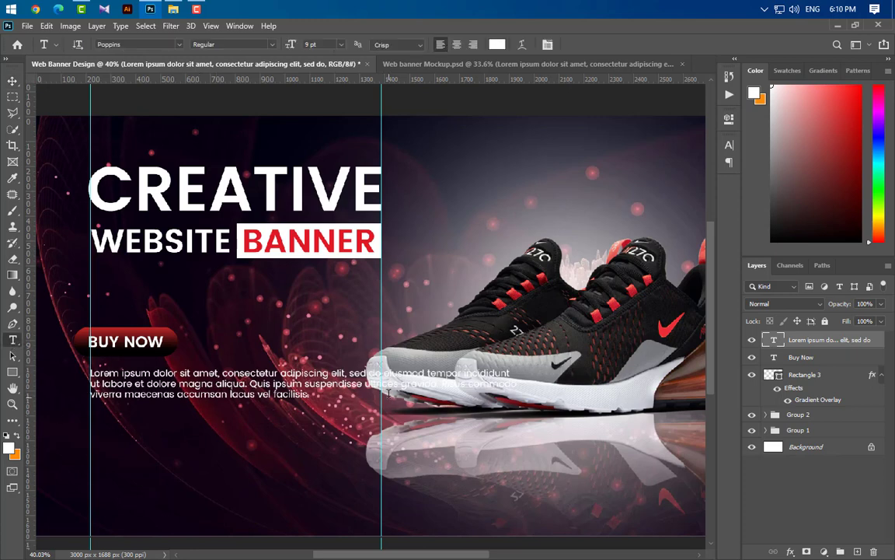
{"action": "left_click", "coordinate": [359, 377]}
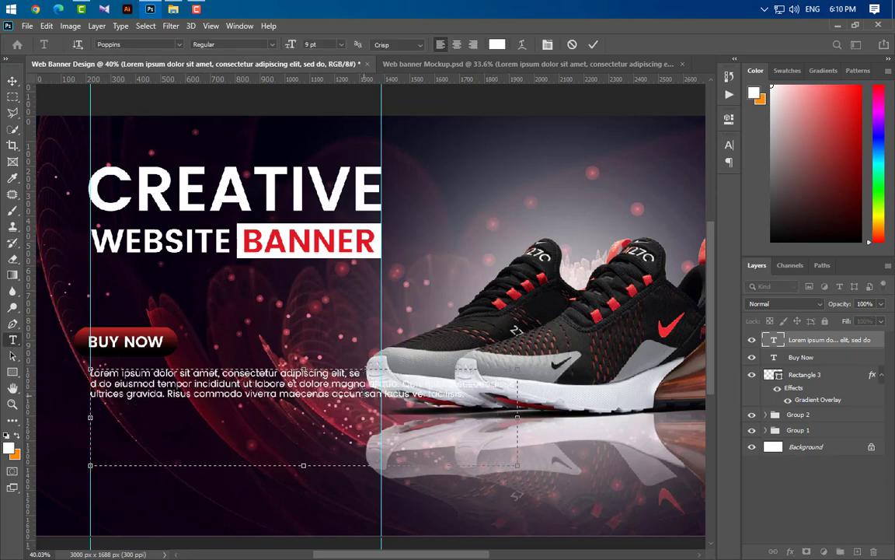
{"action": "left_click", "coordinate": [362, 383]}
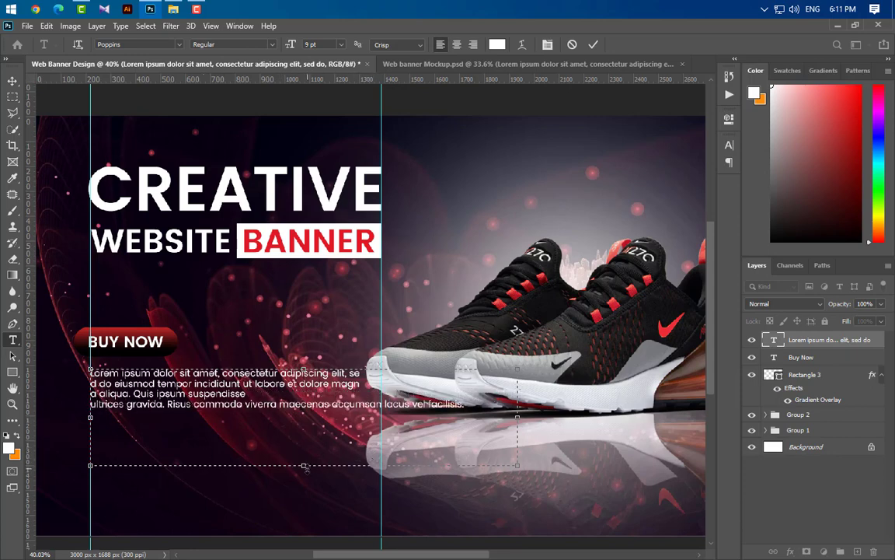
{"action": "left_click_drag", "start_coordinate": [305, 467], "coordinate": [304, 418]}
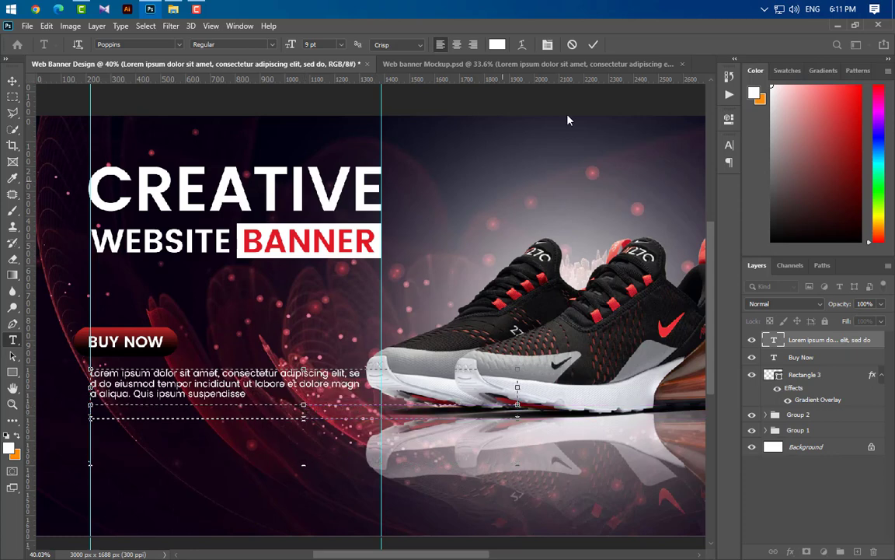
{"action": "left_click", "coordinate": [593, 44]}
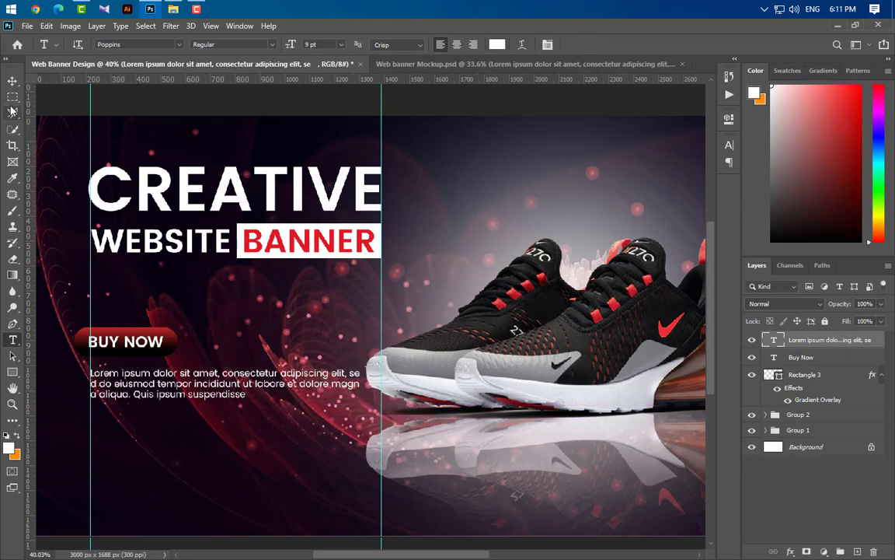
- Nudge the BUY NOW button and its label a few pixels to the right
{"action": "left_click", "coordinate": [12, 83]}
{"action": "left_click", "coordinate": [801, 356]}
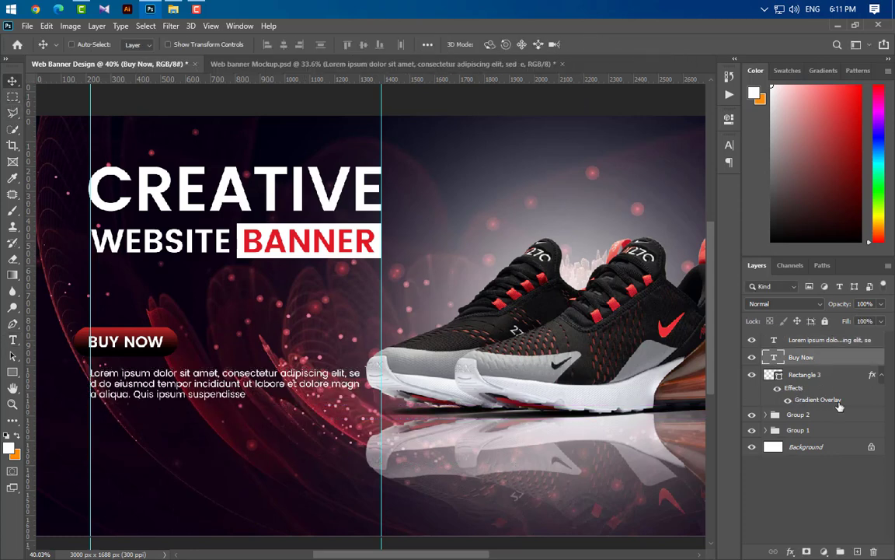
{"action": "left_click", "coordinate": [804, 375], "text": "shift"}
{"action": "key", "text": "Right"}
{"action": "key", "text": "Right"}
{"action": "key", "text": "Right"}
{"action": "key", "text": "Right"}
{"action": "key", "text": "Right"}
{"action": "key", "text": "Right"}
{"action": "key", "text": "Right"}
{"action": "key", "text": "shift+Right"}
{"action": "key", "text": "shift+Right"}
{"action": "key", "text": "shift+Right"}
{"action": "key", "text": "shift+Right"}
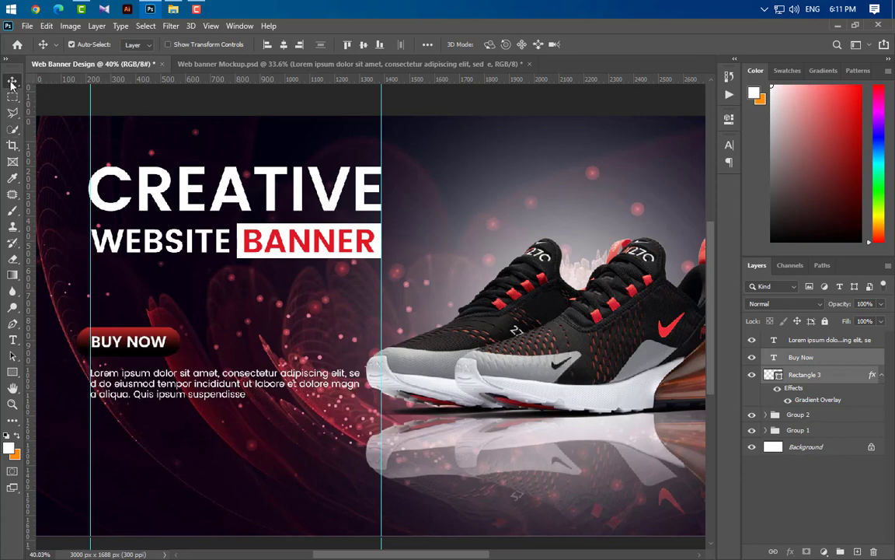
{"action": "key", "text": "shift+Right"}
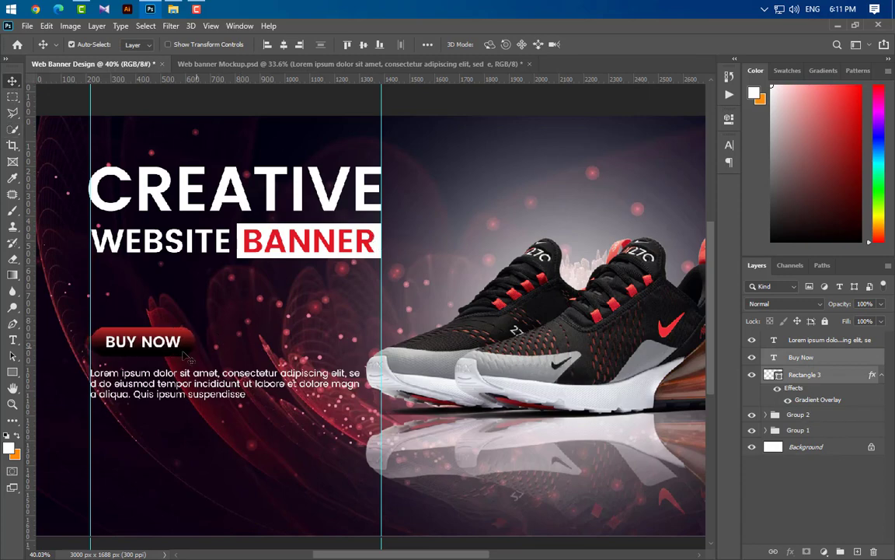
{"action": "scroll", "coordinate": [90, 356], "scroll_direction": "up", "scroll_amount": 9}
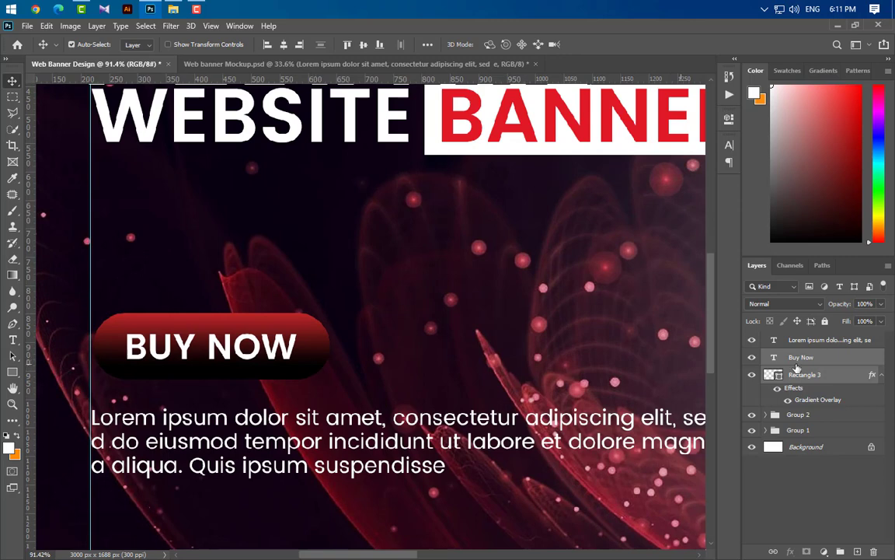
- Narrow the pill shape slightly by pulling in both side edges
{"action": "left_click", "coordinate": [851, 378]}
{"action": "key", "text": "ctrl+t"}
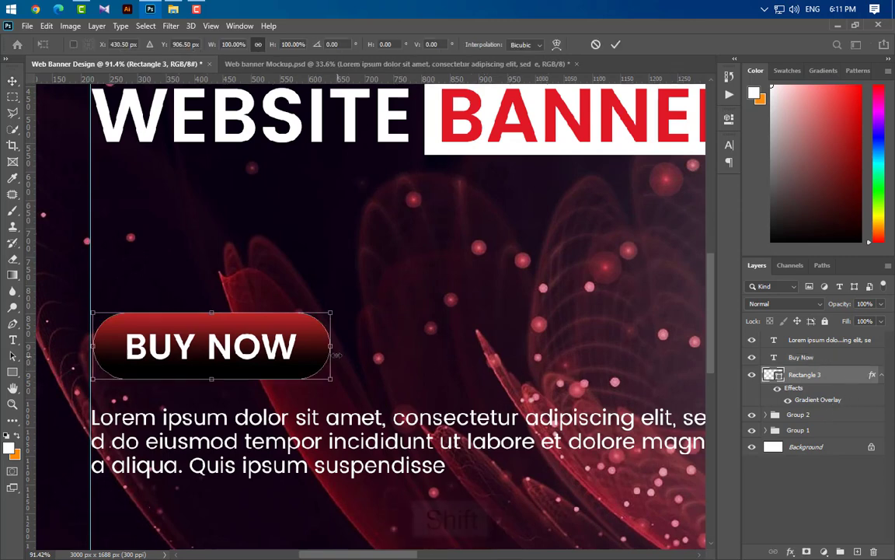
{"action": "left_click_drag", "start_coordinate": [332, 346], "coordinate": [327, 346]}
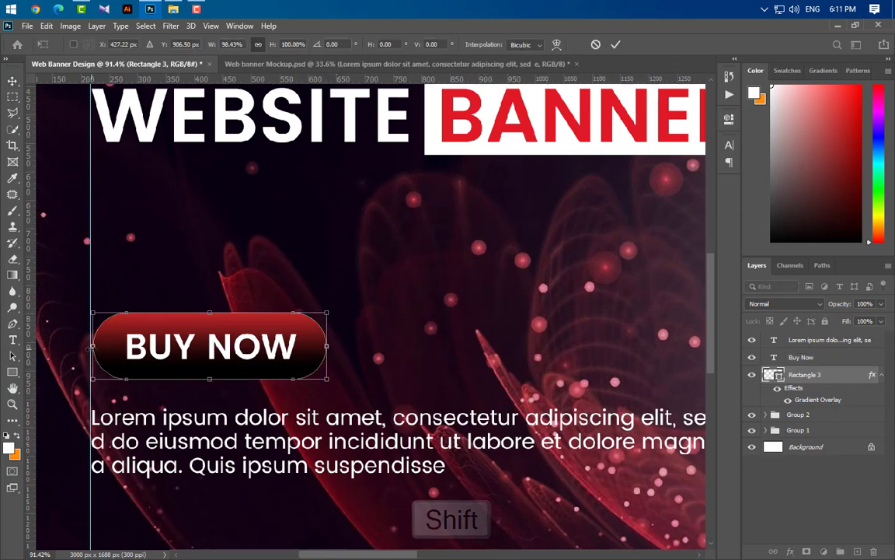
{"action": "left_click_drag", "start_coordinate": [91, 346], "coordinate": [98, 347]}
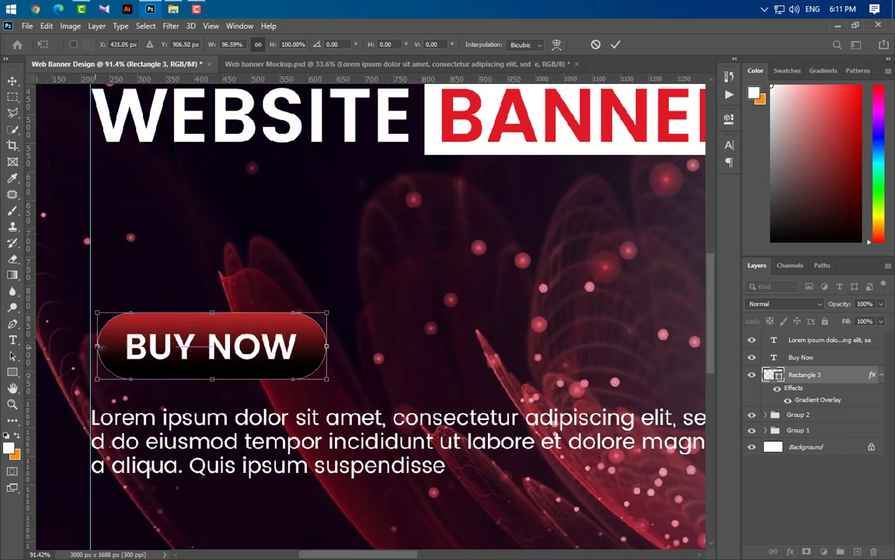
{"action": "left_click", "coordinate": [615, 44]}
- Remove the vertical guide and nudge the button and label left and down
{"action": "left_click", "coordinate": [810, 357], "text": "shift"}
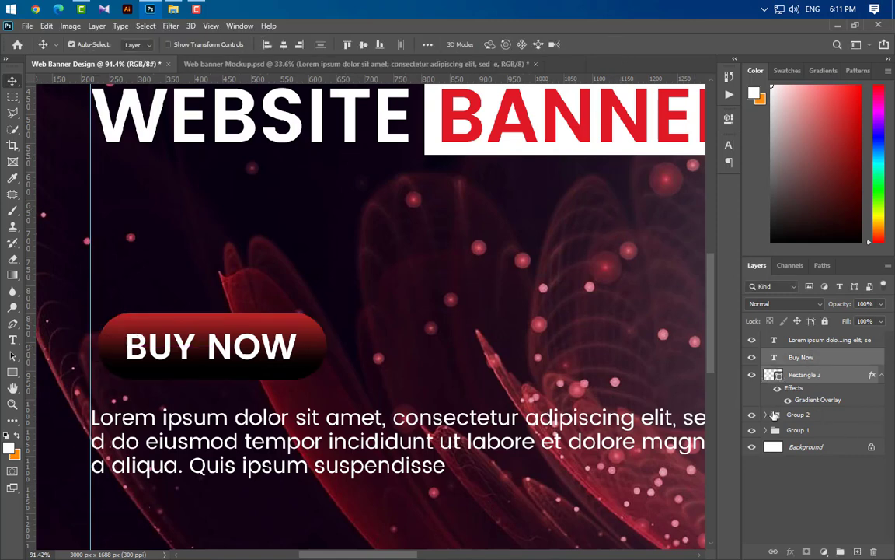
{"action": "key", "text": "Left"}
{"action": "key", "text": "Left"}
{"action": "key", "text": "Left"}
{"action": "key", "text": "Left"}
{"action": "key", "text": "Left"}
{"action": "key", "text": "Left"}
{"action": "key", "text": "Left"}
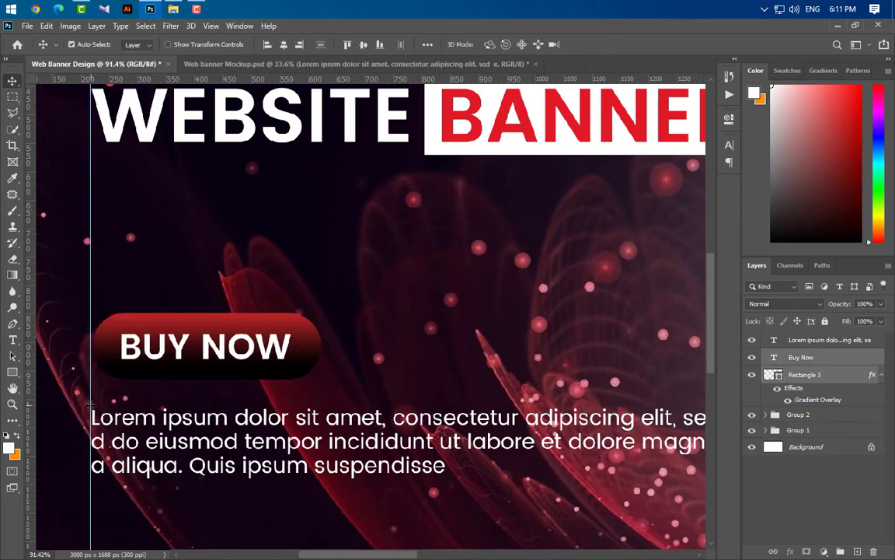
{"action": "key", "text": "ctrl+0"}
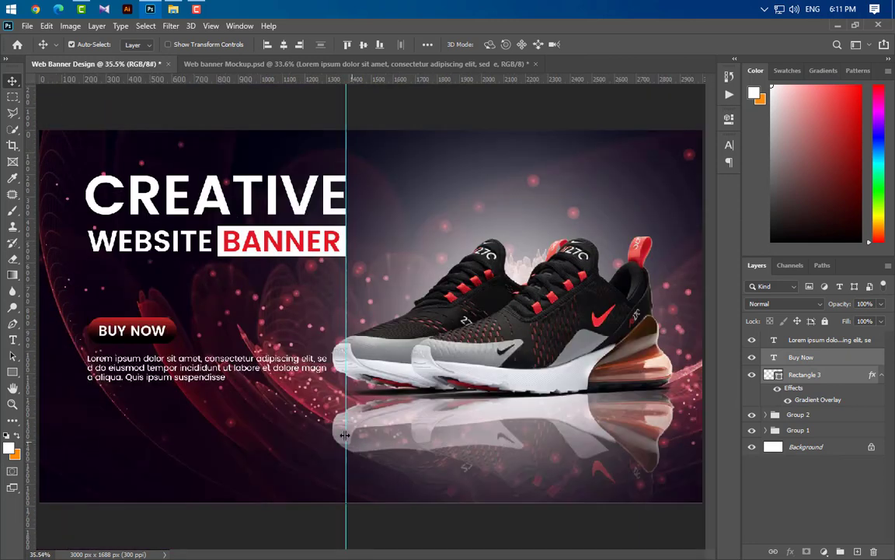
{"action": "left_click_drag", "start_coordinate": [346, 413], "coordinate": [23, 432]}
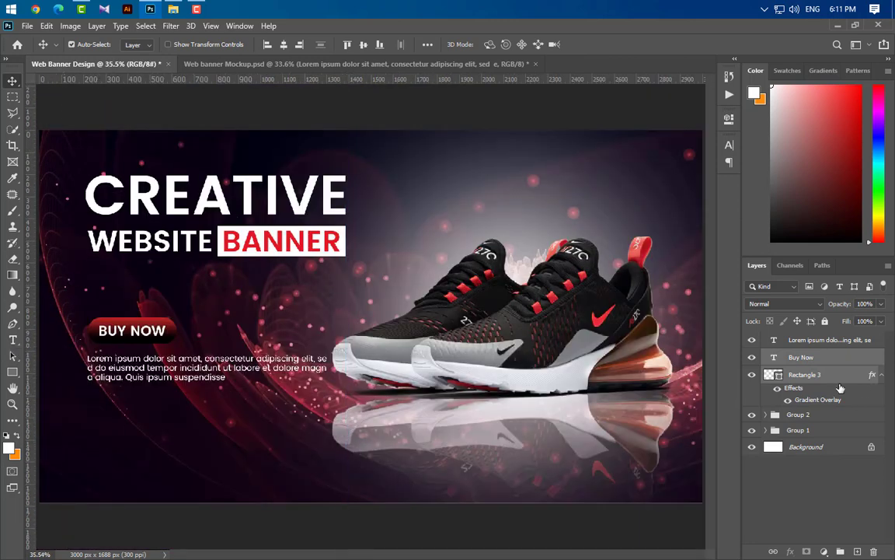
{"action": "key", "text": "Down"}
{"action": "key", "text": "Down"}
{"action": "key", "text": "Down"}
{"action": "key", "text": "Down"}
{"action": "key", "text": "Down"}
{"action": "key", "text": "Down"}
{"action": "key", "text": "Down"}
{"action": "key", "text": "Down"}
{"action": "key", "text": "Left"}
{"action": "key", "text": "Left"}
{"action": "key", "text": "Left"}
{"action": "key", "text": "Left"}
{"action": "key", "text": "Left"}
{"action": "key", "text": "Down"}
{"action": "key", "text": "Down"}
{"action": "key", "text": "Down"}
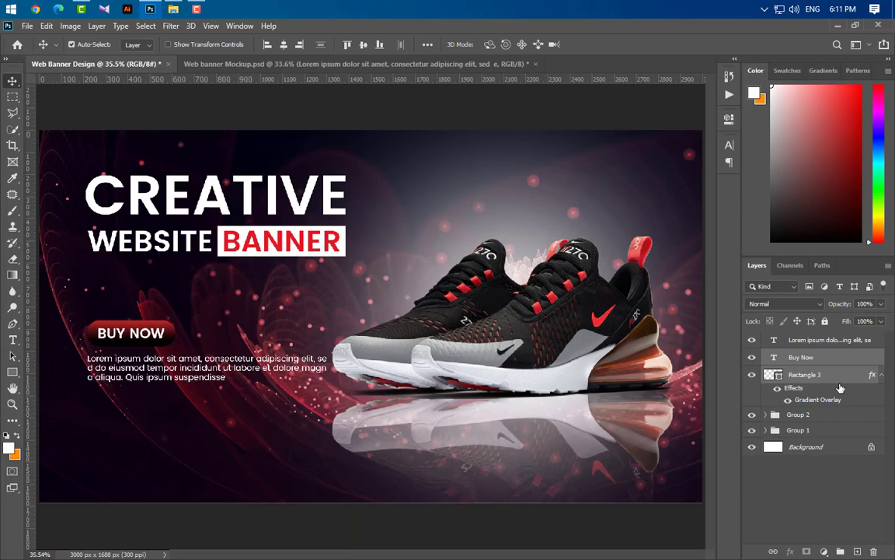
{"action": "key", "text": "Down"}
{"action": "key", "text": "Down"}
{"action": "key", "text": "Down"}
{"action": "key", "text": "Down"}
{"action": "key", "text": "Down"}
{"action": "key", "text": "Down"}
- Shift the button, label and paragraph up together and group them as Group 3
{"action": "left_click", "coordinate": [835, 340], "text": "ctrl"}
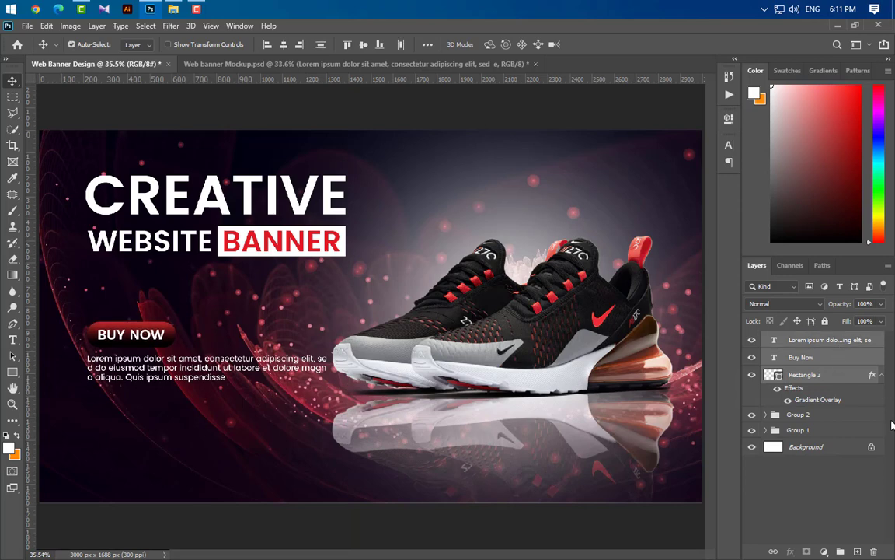
{"action": "key", "text": "Up"}
{"action": "key", "text": "Up"}
{"action": "key", "text": "Up"}
{"action": "key", "text": "Up"}
{"action": "key", "text": "Up"}
{"action": "key", "text": "Up"}
{"action": "key", "text": "Up"}
{"action": "key", "text": "Up"}
{"action": "key", "text": "Up"}
{"action": "key", "text": "Up"}
{"action": "key", "text": "Up"}
{"action": "key", "text": "Up"}
{"action": "key", "text": "Up"}
{"action": "key", "text": "Up"}
{"action": "key", "text": "Up"}
{"action": "key", "text": "Up"}
{"action": "key", "text": "Up"}
{"action": "key", "text": "Up"}
{"action": "key", "text": "Up"}
{"action": "key", "text": "Up"}
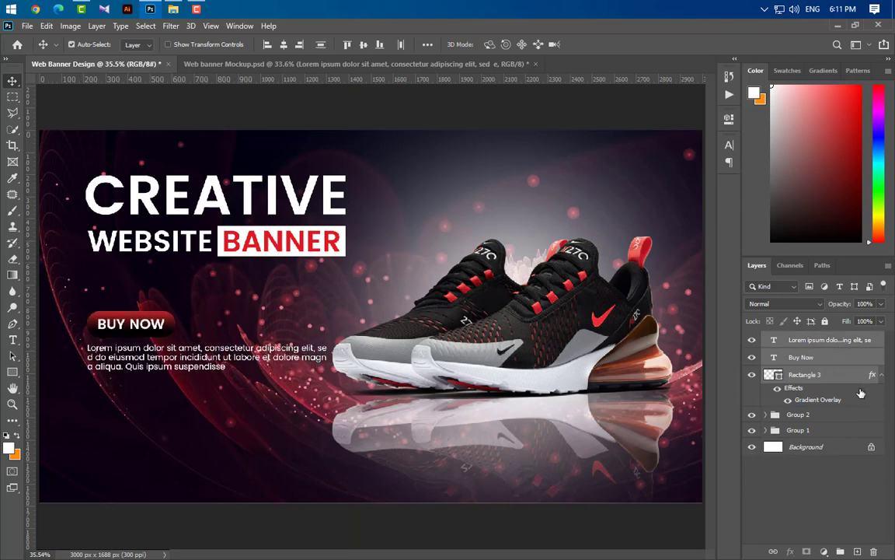
{"action": "key", "text": "ctrl+g"}
{"action": "left_click", "coordinate": [13, 340]}
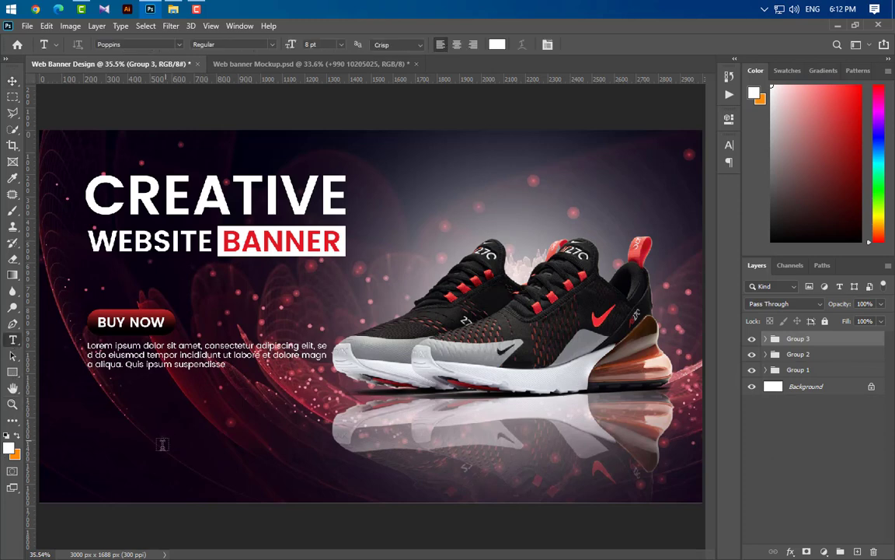
- Add a 'Contact Us :' heading at the lower left in 12.5 pt Poppins Medium
{"action": "left_click", "coordinate": [114, 433]}
{"action": "key", "text": "BackSpace"}
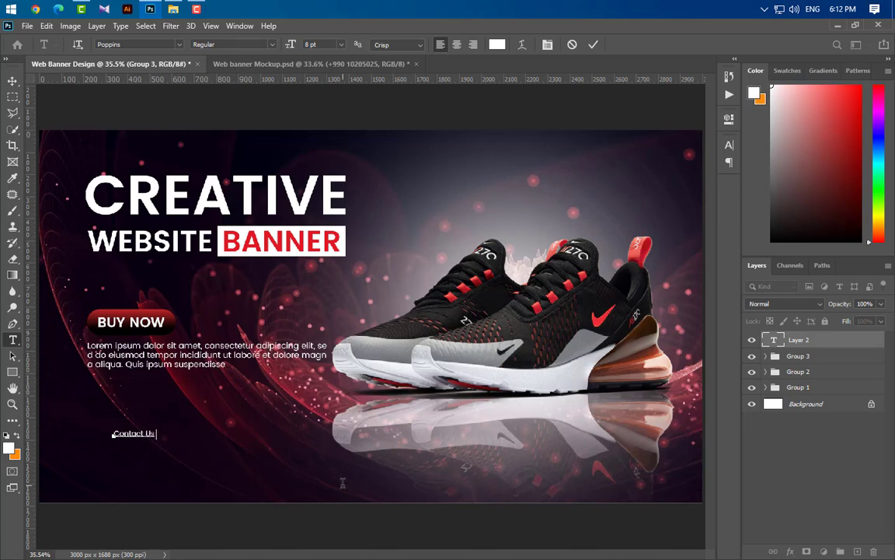
{"action": "left_click", "coordinate": [595, 49]}
{"action": "left_click", "coordinate": [729, 145]}
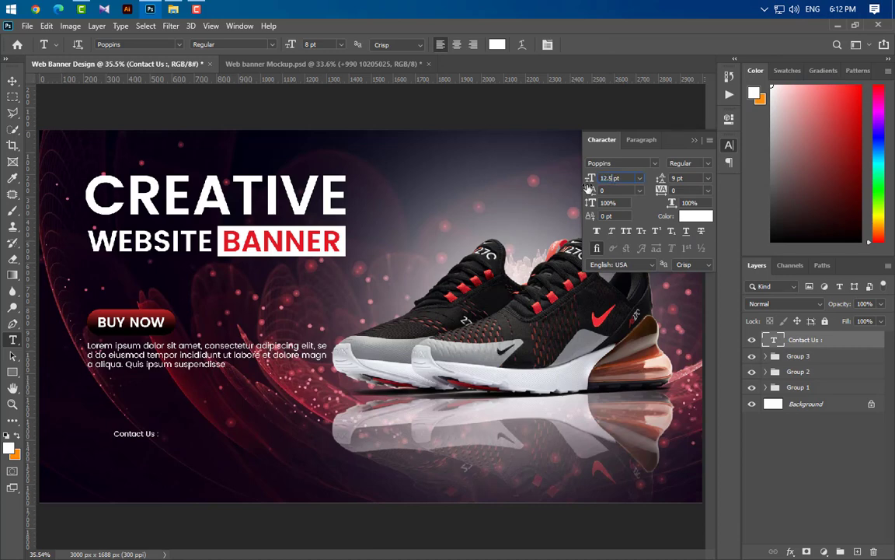
{"action": "key", "text": "Return"}
{"action": "left_click", "coordinate": [688, 162]}
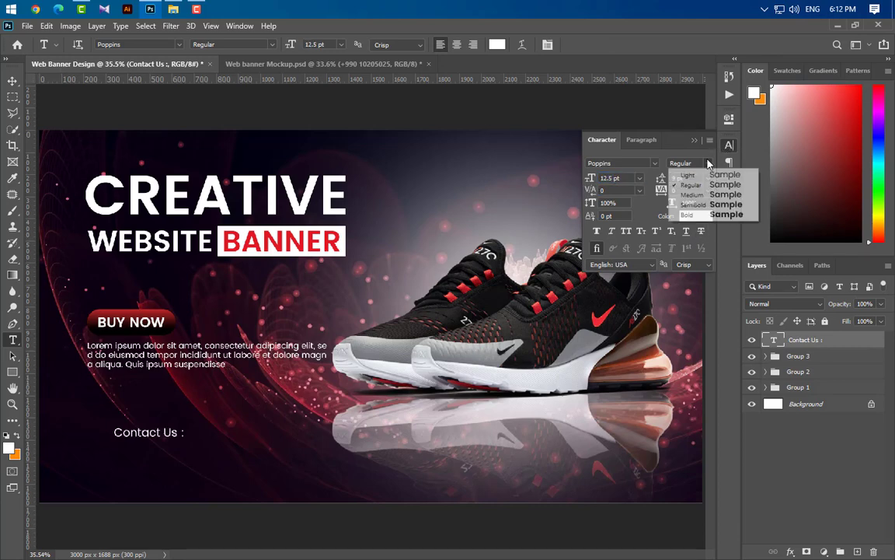
{"action": "left_click", "coordinate": [688, 193]}
{"action": "left_click", "coordinate": [695, 142]}
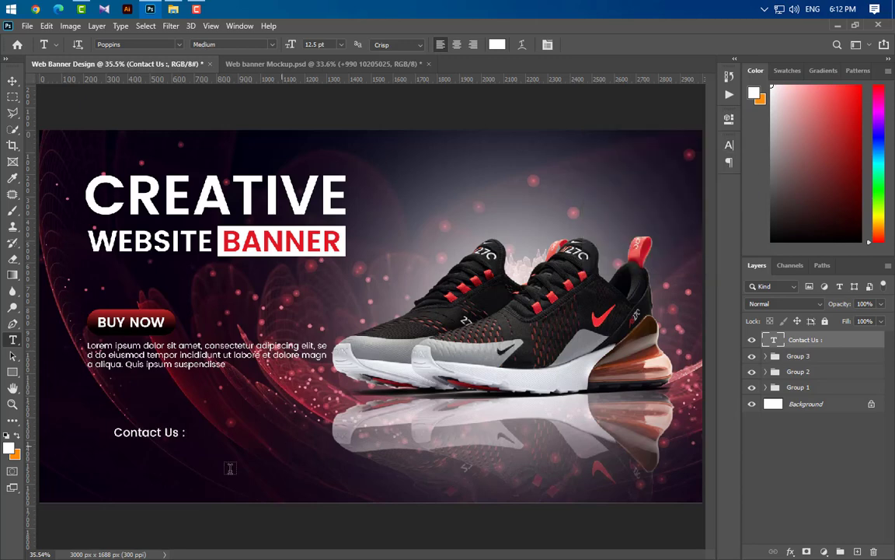
- Type the phone number on a new text line beneath the heading
{"action": "left_click", "coordinate": [112, 451]}
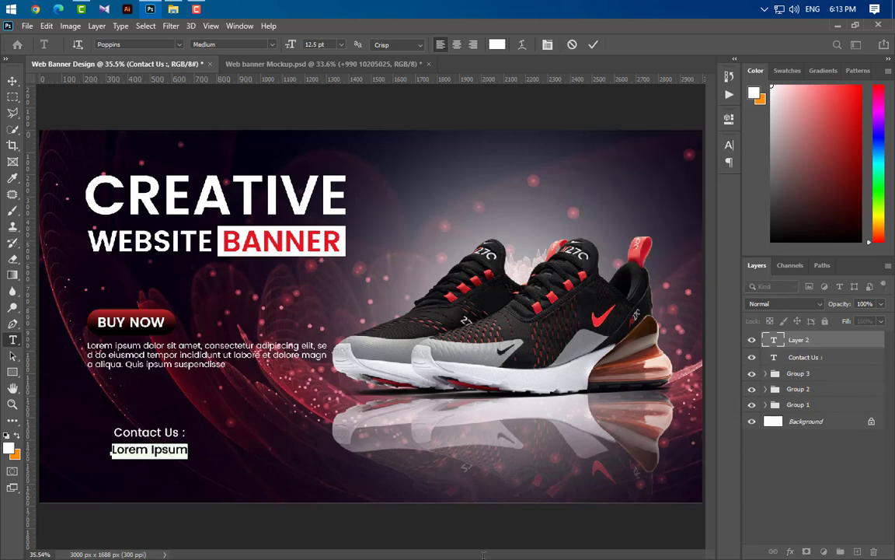
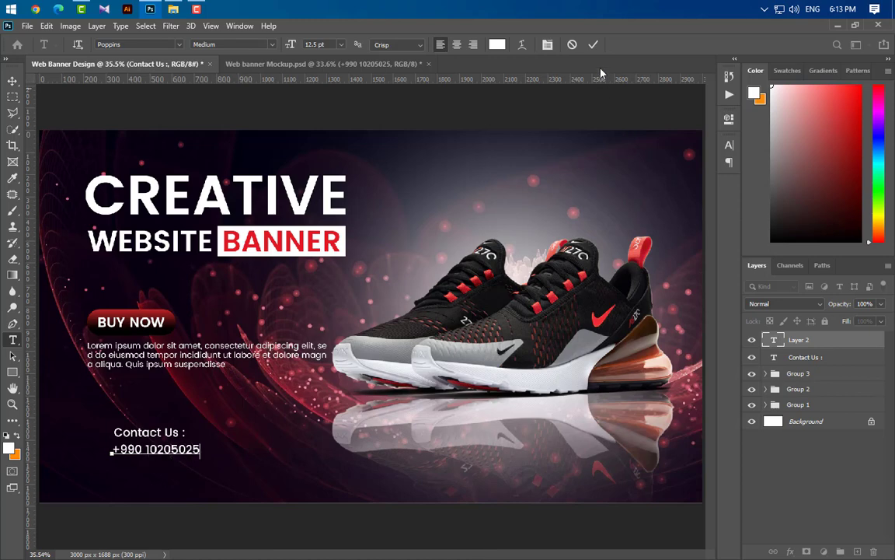
{"action": "left_click", "coordinate": [593, 46]}
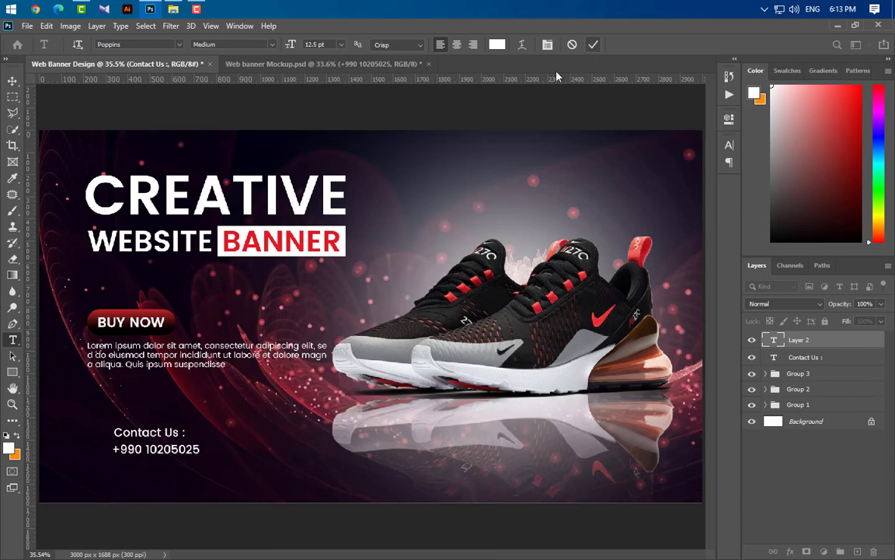
{"action": "left_click", "coordinate": [12, 81]}
{"action": "scroll", "coordinate": [32, 466], "scroll_direction": "up", "scroll_amount": 5}
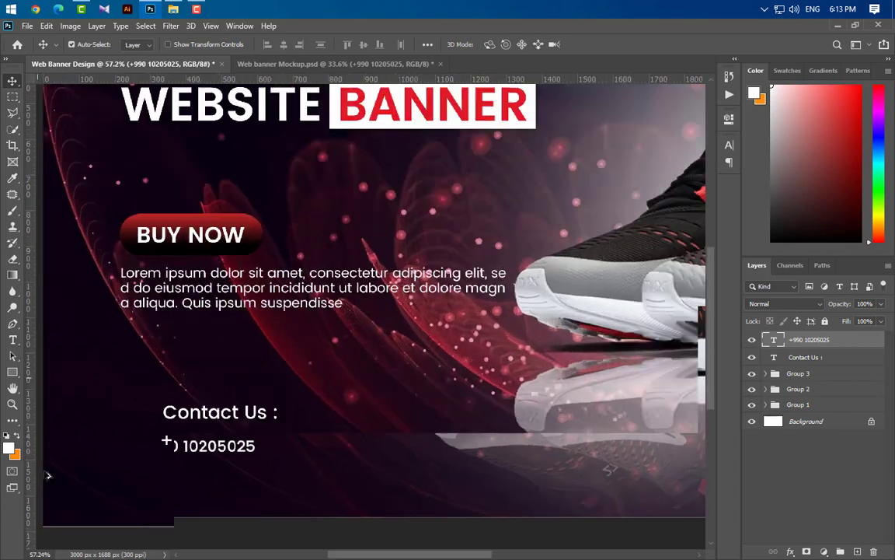
- Tuck the phone number under Contact Us and draw a circle to the left of it
{"action": "left_click_drag", "start_coordinate": [242, 447], "coordinate": [240, 438]}
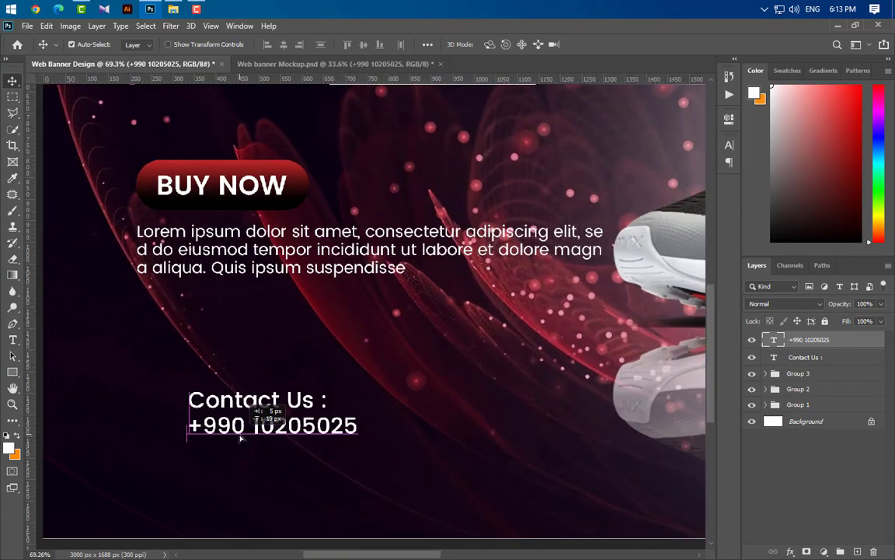
{"action": "right_click", "coordinate": [13, 373]}
{"action": "left_click", "coordinate": [47, 356]}
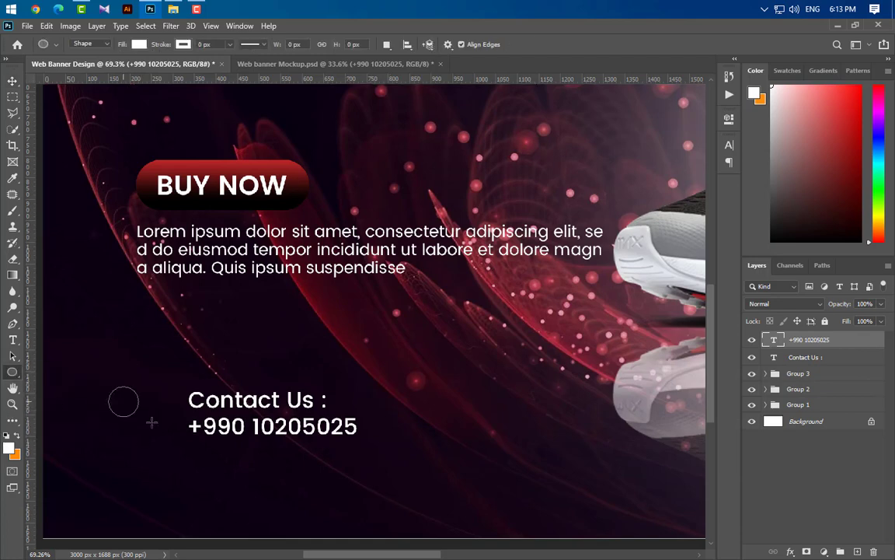
{"action": "mouse_move", "coordinate": [152, 422]}
{"action": "left_mouse_down"}
{"action": "mouse_move", "coordinate": [122, 405]}
{"action": "mouse_move", "coordinate": [140, 436]}
{"action": "mouse_move", "coordinate": [170, 418]}
{"action": "left_mouse_up"}
{"action": "key", "text": "ctrl+t"}
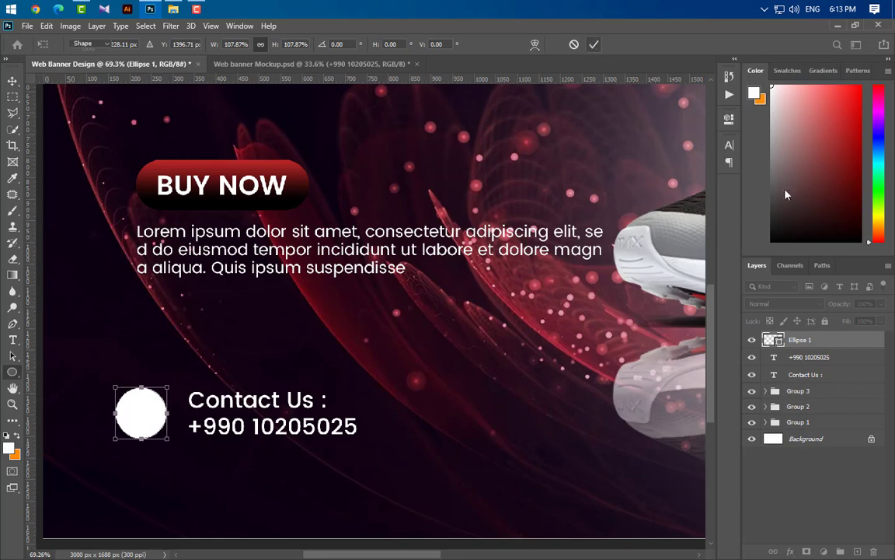
{"action": "key", "text": "Return"}
- Give the circle a red-to-black gradient overlay
{"action": "double_click", "coordinate": [867, 342]}
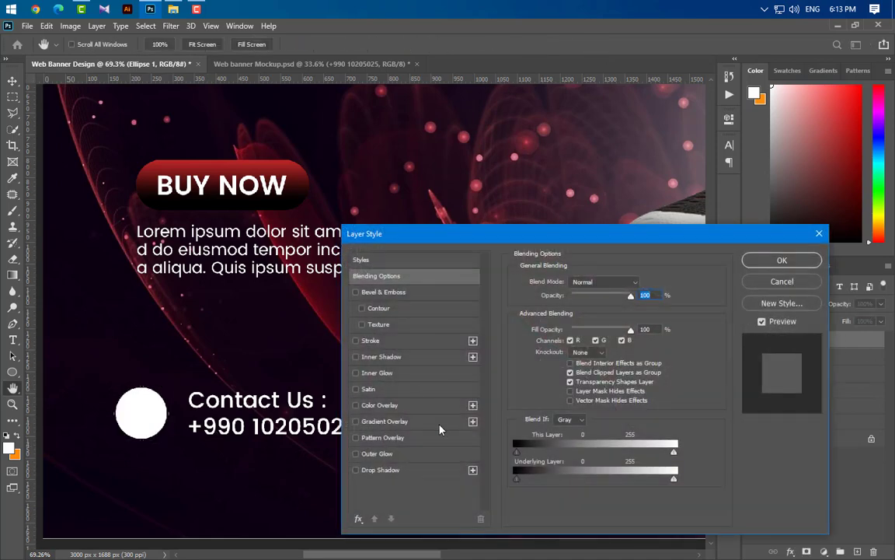
{"action": "left_click", "coordinate": [385, 421]}
{"action": "left_click", "coordinate": [758, 261]}
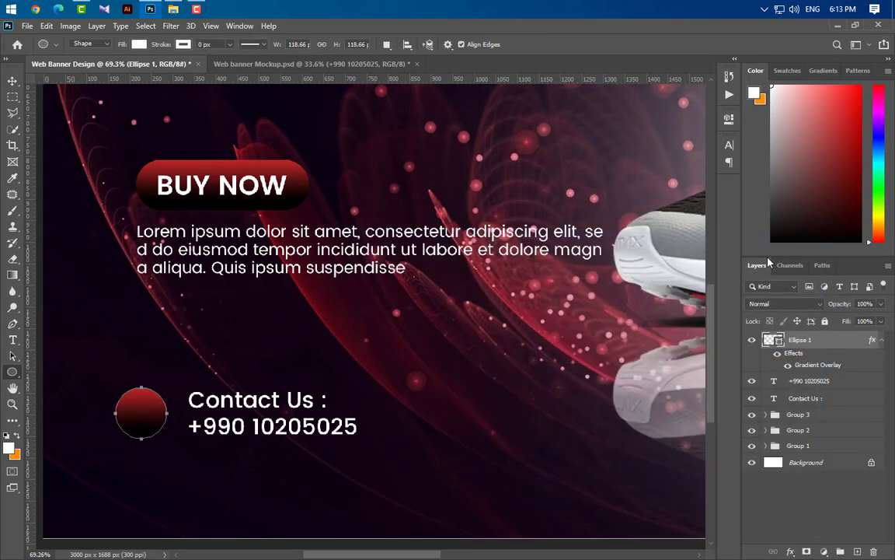
- Place the old_phone-512 icon, scaled down and positioned on the red circle
{"action": "left_click", "coordinate": [173, 8]}
{"action": "left_click_drag", "start_coordinate": [355, 204], "coordinate": [353, 398]}
{"action": "scroll", "coordinate": [480, 411], "scroll_direction": "down", "scroll_amount": 2}
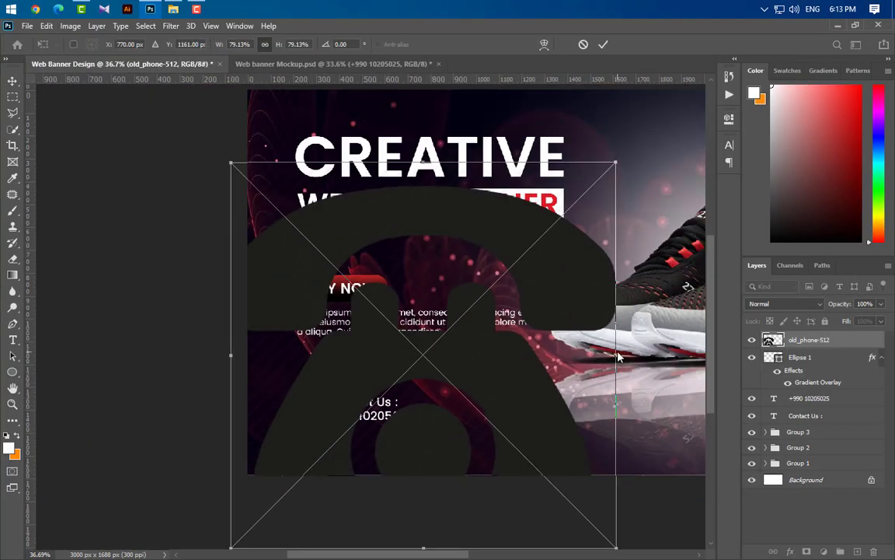
{"action": "left_click_drag", "start_coordinate": [618, 356], "coordinate": [315, 420]}
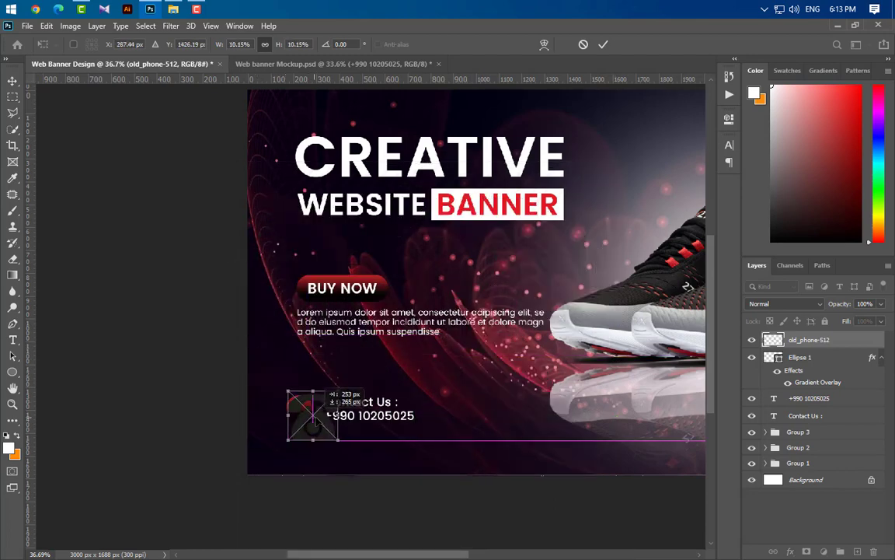
{"action": "scroll", "coordinate": [315, 420], "scroll_direction": "up", "scroll_amount": 8}
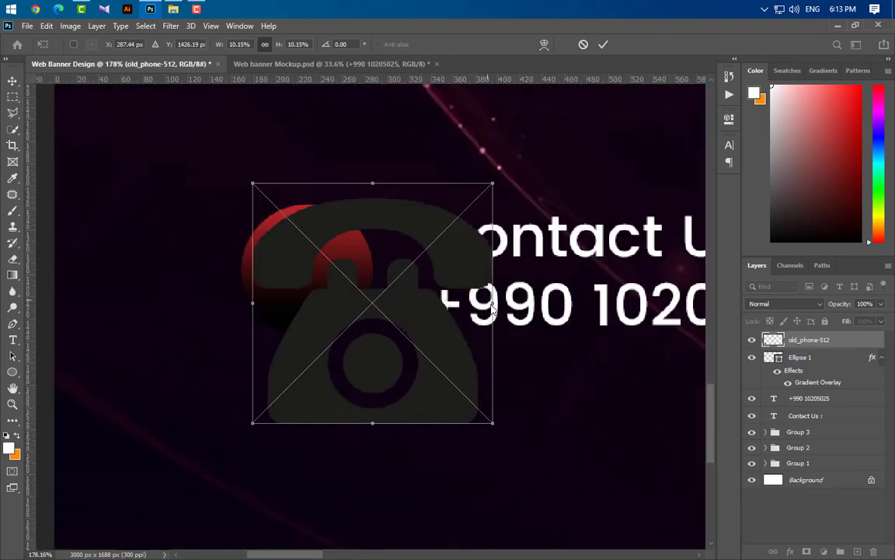
{"action": "left_click_drag", "start_coordinate": [492, 306], "coordinate": [339, 290]}
{"action": "left_click_drag", "start_coordinate": [307, 296], "coordinate": [322, 261]}
{"action": "left_click_drag", "start_coordinate": [310, 226], "coordinate": [310, 236]}
{"action": "left_click_drag", "start_coordinate": [317, 290], "coordinate": [316, 287]}
{"action": "left_click", "coordinate": [604, 48]}
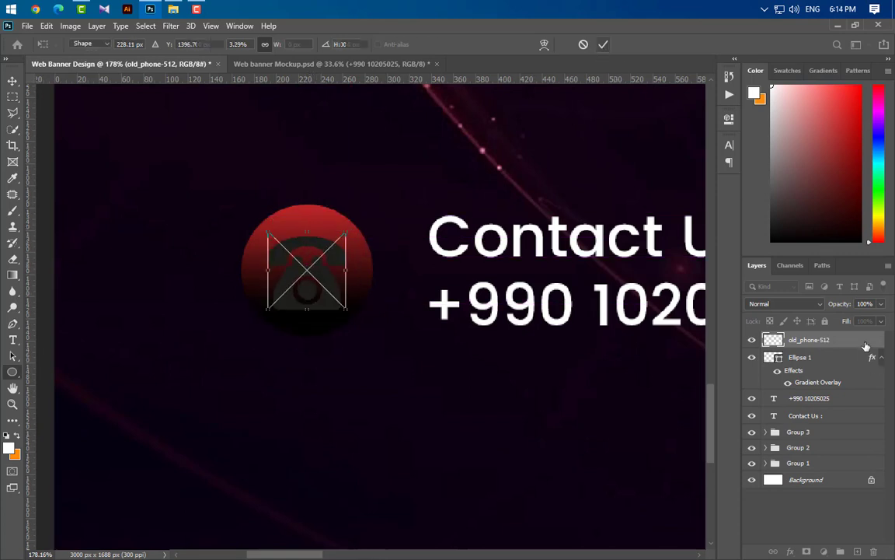
- Add a white (ffffff) Color Overlay to the phone icon
{"action": "double_click", "coordinate": [865, 342]}
{"action": "left_click", "coordinate": [379, 405]}
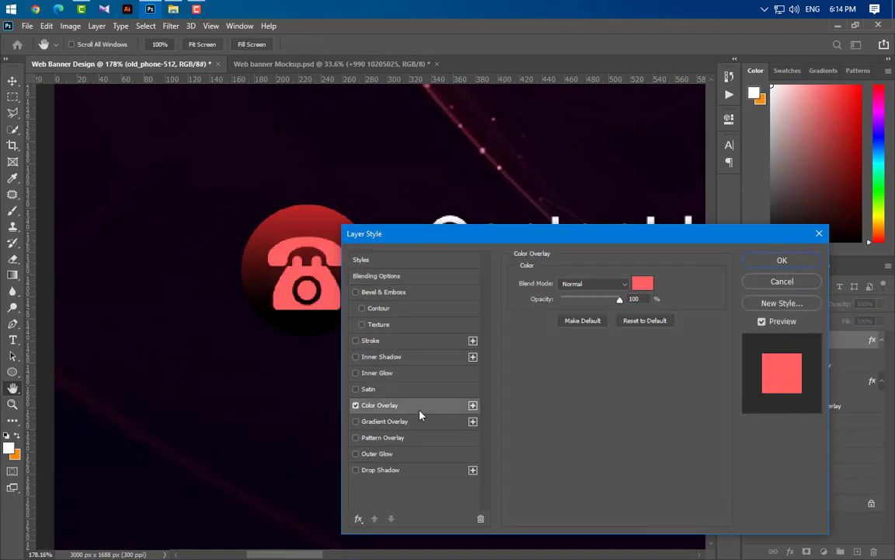
{"action": "left_click", "coordinate": [642, 283]}
{"action": "type", "text": "ffffff"}
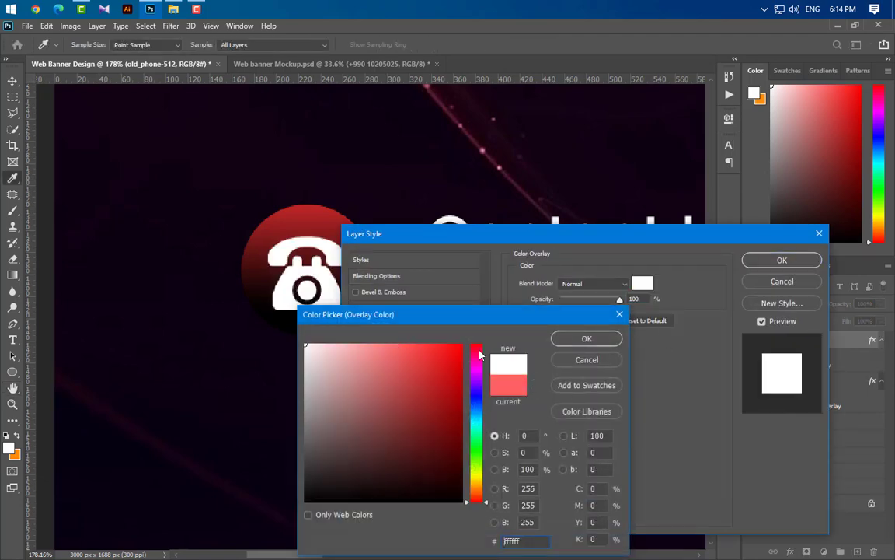
{"action": "left_click", "coordinate": [571, 339]}
{"action": "left_click", "coordinate": [782, 260]}
- Load the Ellipse 1 circle as a selection for aligning
{"action": "key", "text": "ctrl"}
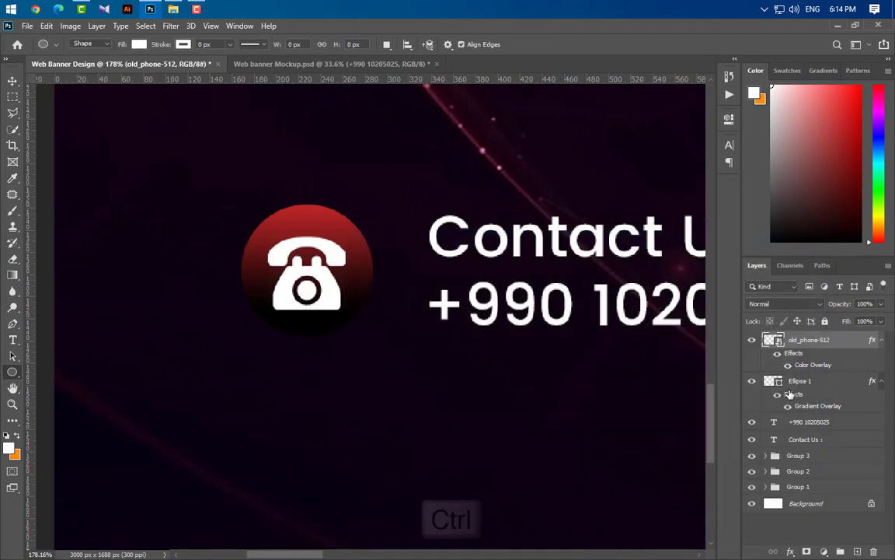
{"action": "left_click", "coordinate": [787, 385], "text": "ctrl"}
{"action": "left_click", "coordinate": [12, 81]}
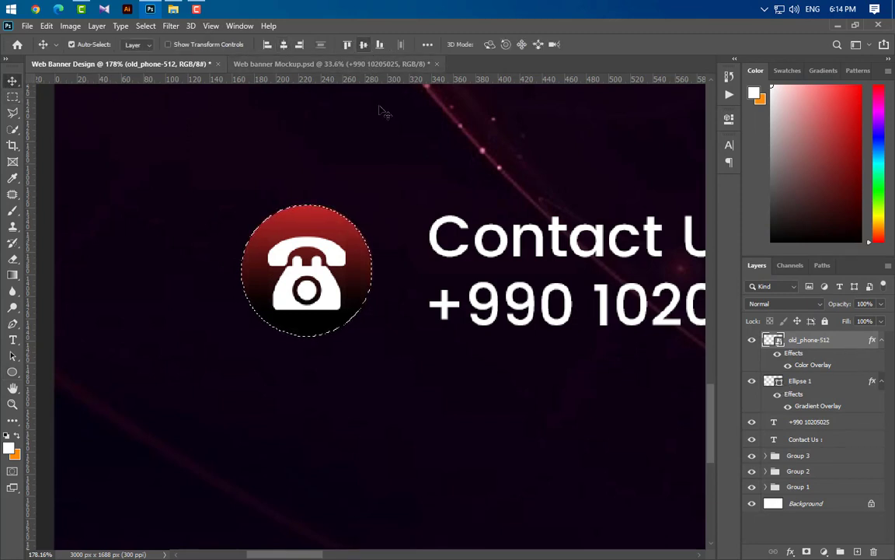
- Clear the circular selection and group the four contact layers into Group 4
{"action": "key", "text": "ctrl+d"}
{"action": "scroll", "coordinate": [339, 375], "scroll_direction": "down", "scroll_amount": 6}
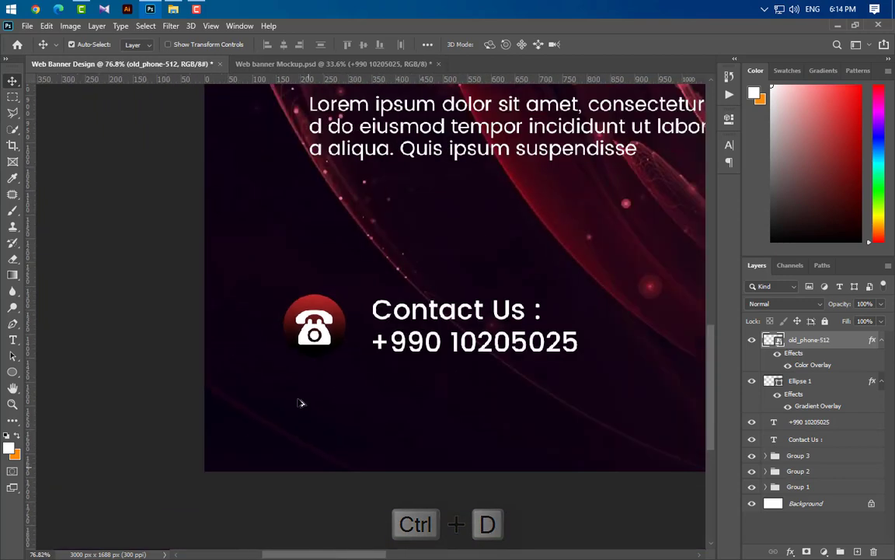
{"action": "scroll", "coordinate": [513, 365], "scroll_direction": "up", "scroll_amount": 4}
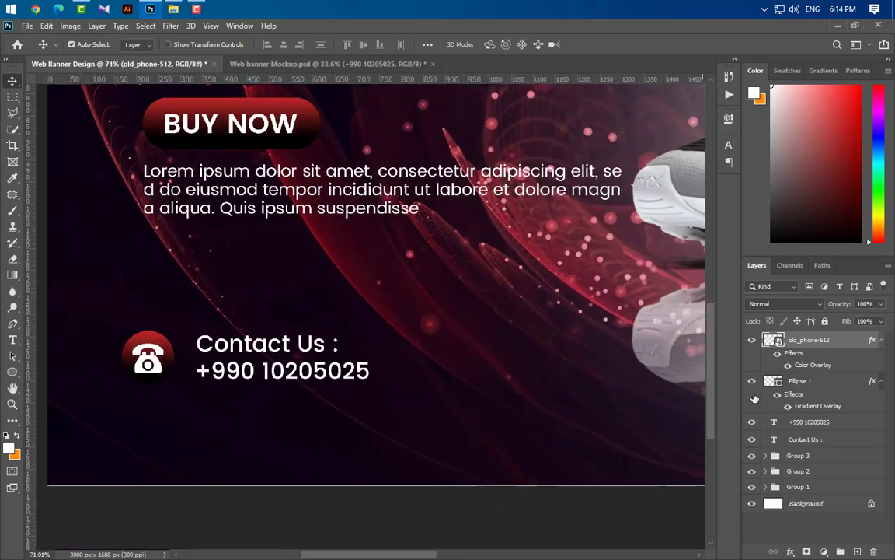
{"action": "left_click", "coordinate": [813, 382]}
{"action": "left_click", "coordinate": [834, 439], "text": "shift"}
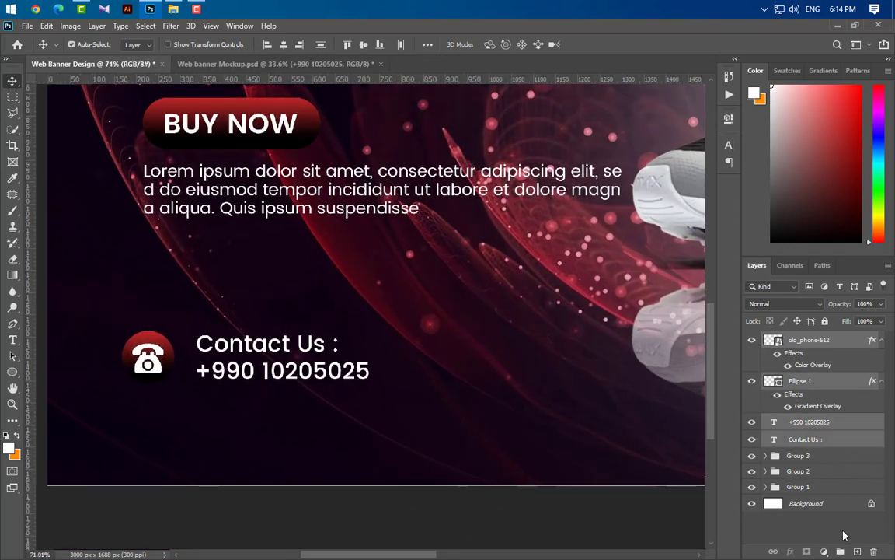
{"action": "left_click", "coordinate": [841, 551]}
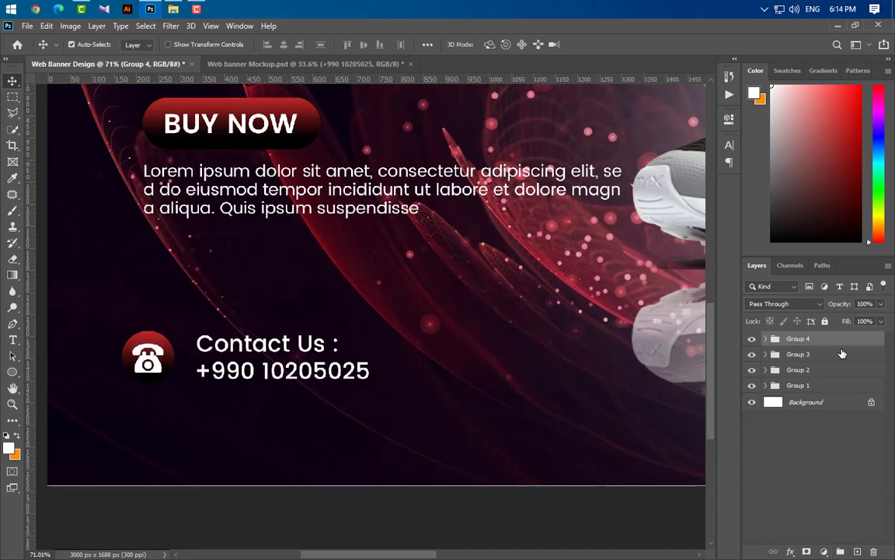
- Duplicate the contact group and move the copy to the right
{"action": "key", "text": "ctrl+j"}
{"action": "key", "text": "ctrl+t"}
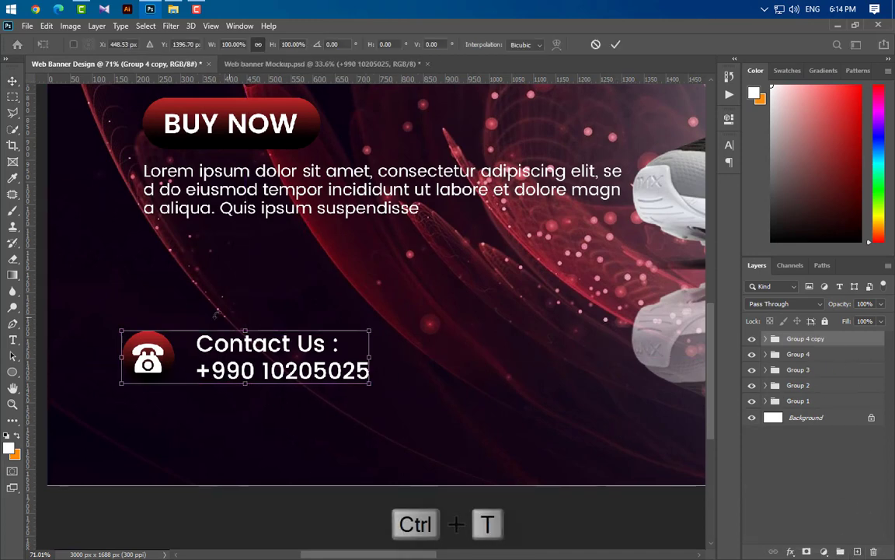
{"action": "left_click_drag", "start_coordinate": [194, 369], "coordinate": [536, 365]}
{"action": "left_click", "coordinate": [615, 45]}
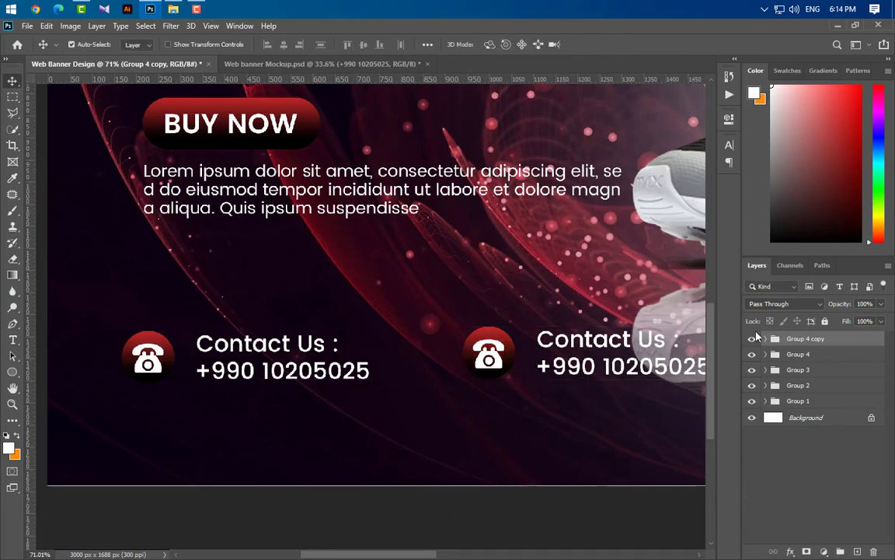
- Lower both contact blocks together on the banner and fit the banner in view
{"action": "left_click", "coordinate": [807, 359], "text": "ctrl"}
{"action": "key", "text": "ctrl+t"}
{"action": "left_click_drag", "start_coordinate": [329, 363], "coordinate": [345, 388]}
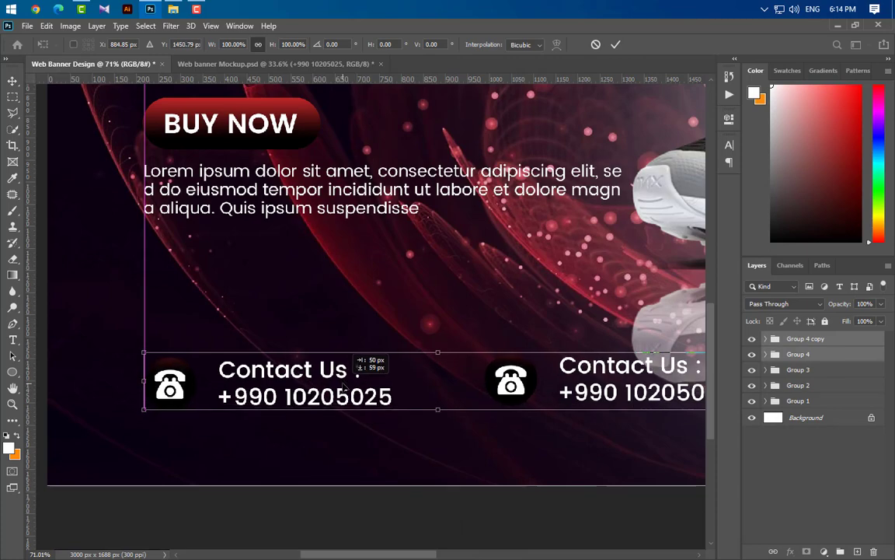
{"action": "left_click", "coordinate": [615, 44]}
{"action": "key", "text": "ctrl+0"}
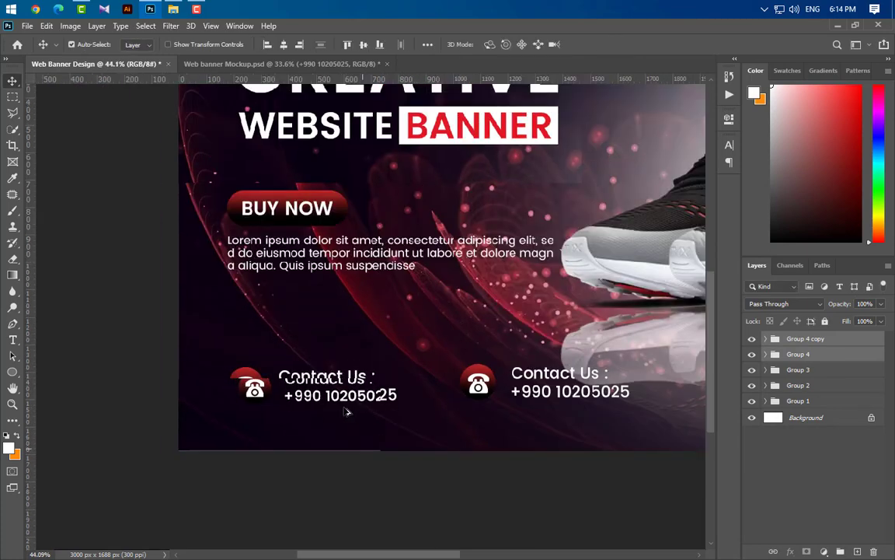
- Select the copy's phone icon layer and bring the world-click-512 globe from File Explorer into the banner
{"action": "scroll", "coordinate": [281, 495], "scroll_direction": "up", "scroll_amount": 3}
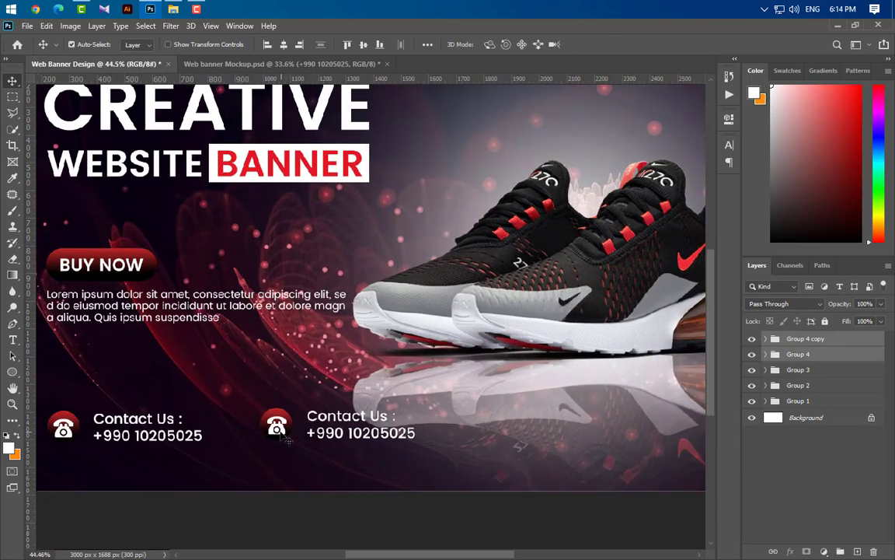
{"action": "left_click", "coordinate": [277, 425]}
{"action": "left_click", "coordinate": [153, 11]}
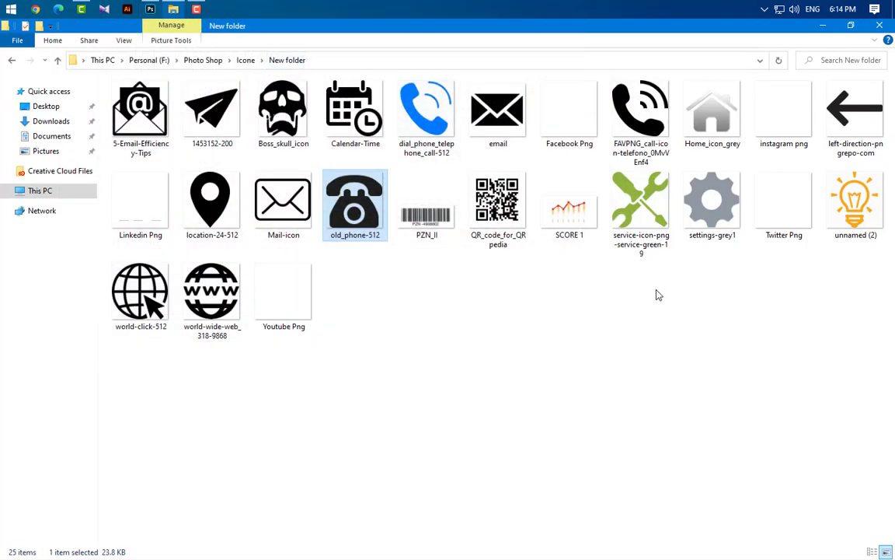
{"action": "left_click_drag", "start_coordinate": [147, 297], "coordinate": [351, 444]}
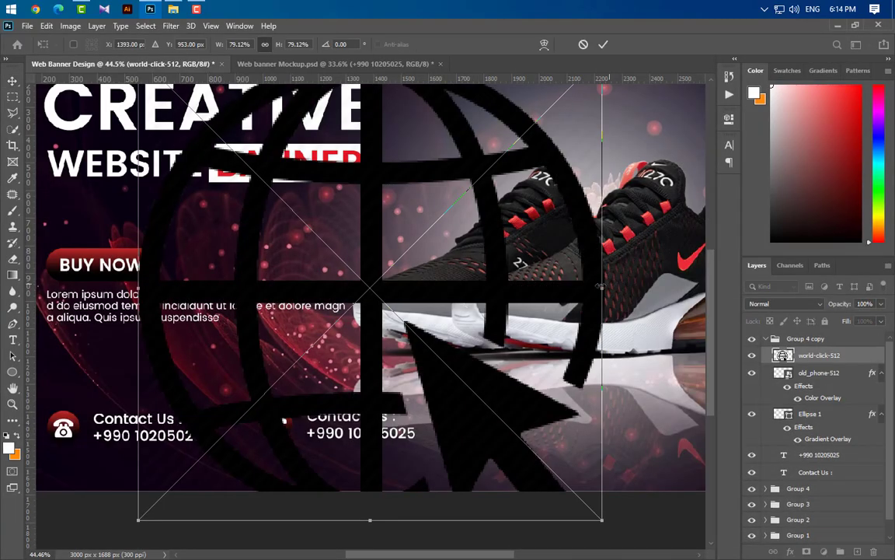
- Shrink the globe to icon size in the second contact block and give it a white Color Overlay
{"action": "left_click_drag", "start_coordinate": [603, 286], "coordinate": [290, 416]}
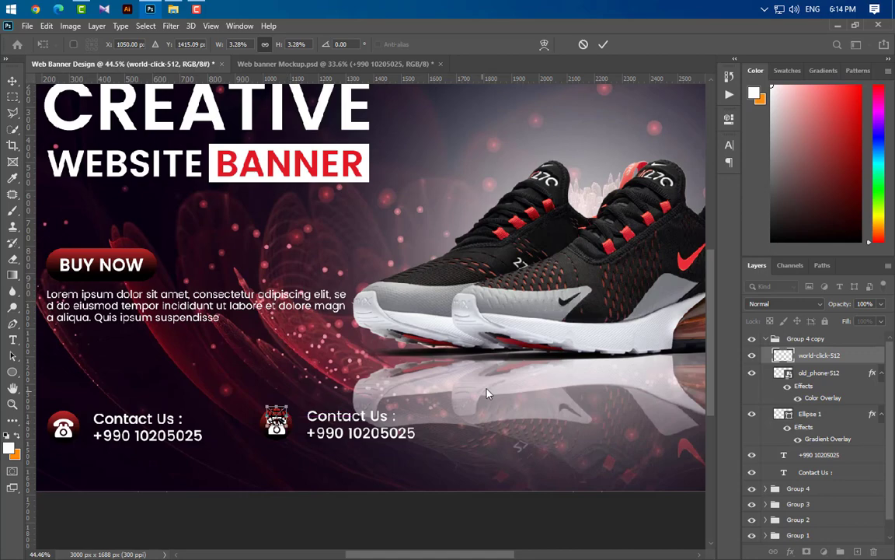
{"action": "key", "text": "Down"}
{"action": "key", "text": "Down"}
{"action": "key", "text": "Down"}
{"action": "key", "text": "Down"}
{"action": "key", "text": "Down"}
{"action": "key", "text": "Down"}
{"action": "key", "text": "Down"}
{"action": "key", "text": "Down"}
{"action": "key", "text": "Down"}
{"action": "key", "text": "Down"}
{"action": "key", "text": "Down"}
{"action": "key", "text": "Down"}
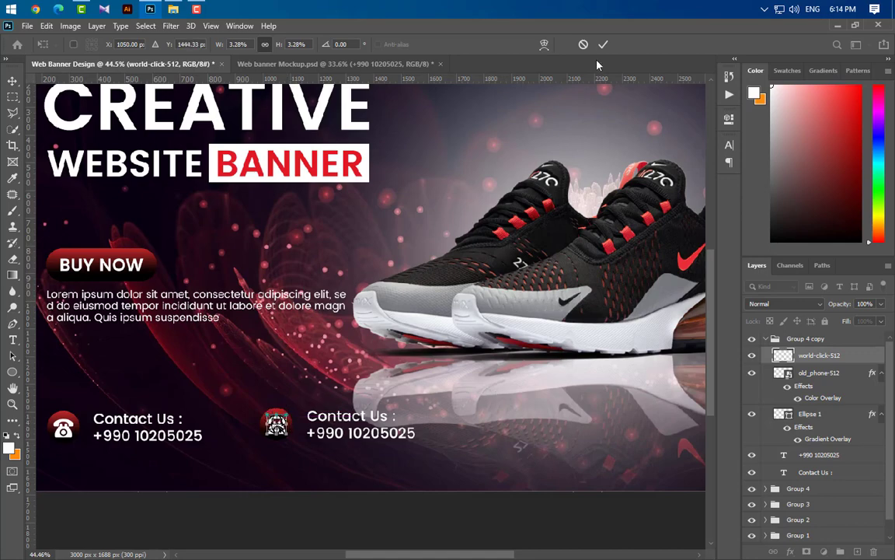
{"action": "left_click", "coordinate": [604, 44]}
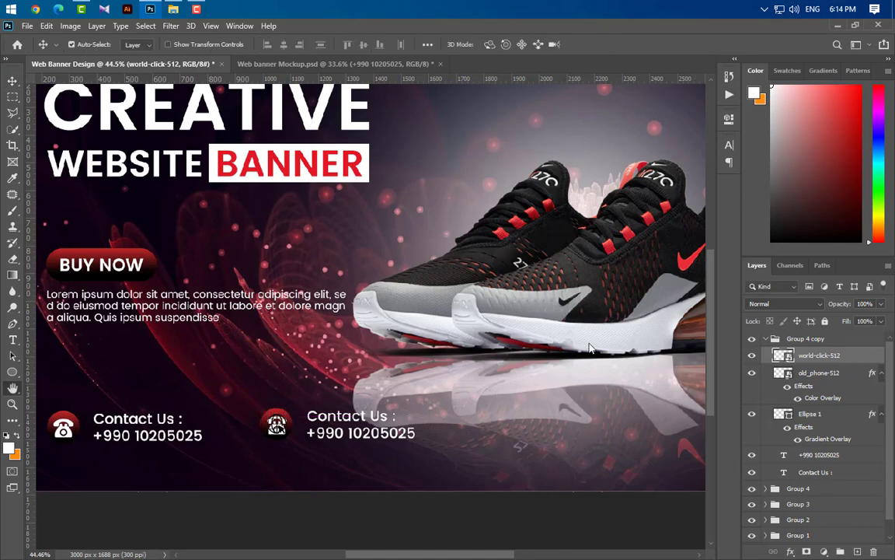
{"action": "left_click", "coordinate": [410, 406]}
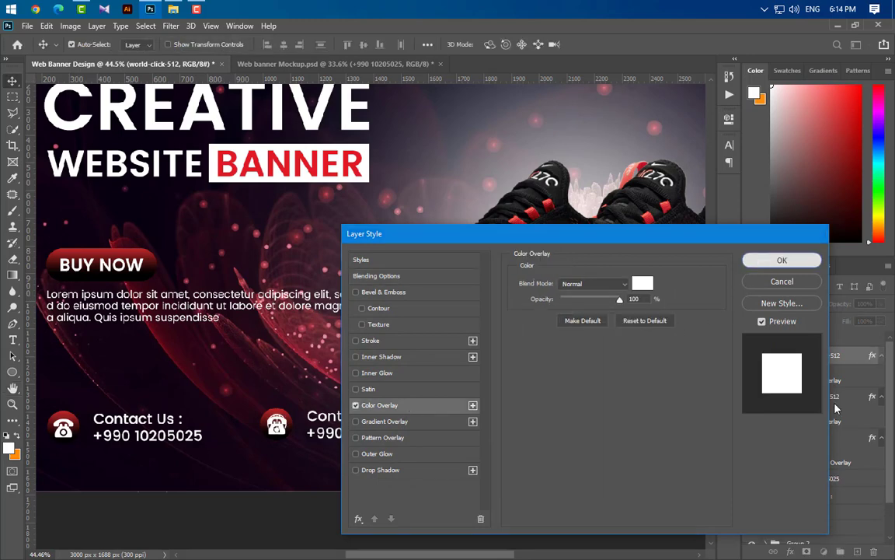
{"action": "left_click", "coordinate": [782, 259]}
{"action": "key", "text": "Delete"}
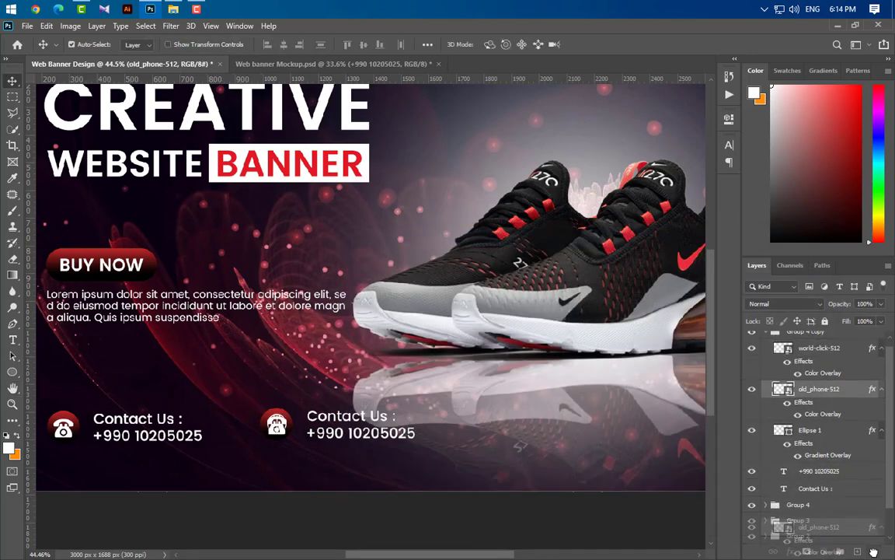
{"action": "scroll", "coordinate": [478, 495], "scroll_direction": "up", "scroll_amount": 2}
{"action": "left_click", "coordinate": [12, 340]}
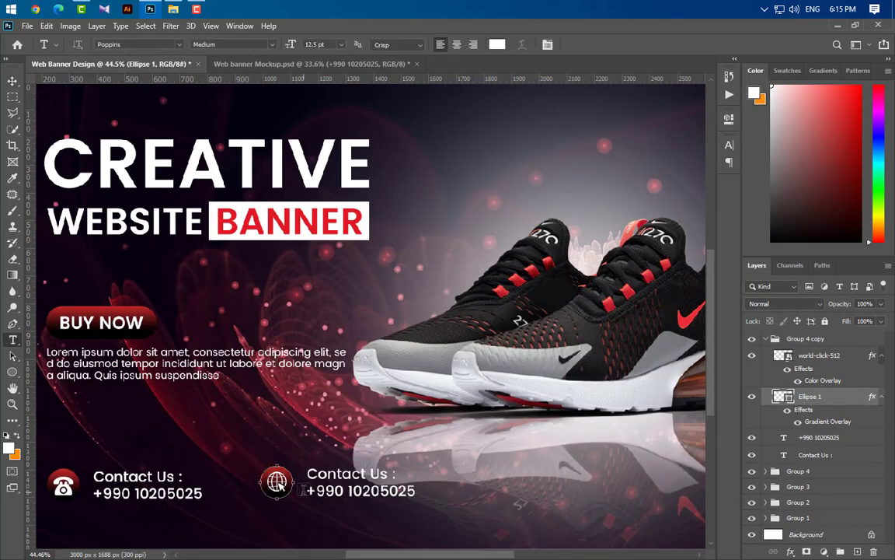
{"action": "left_click_drag", "start_coordinate": [309, 490], "coordinate": [416, 490]}
{"action": "type", "text": "www.example.com"}
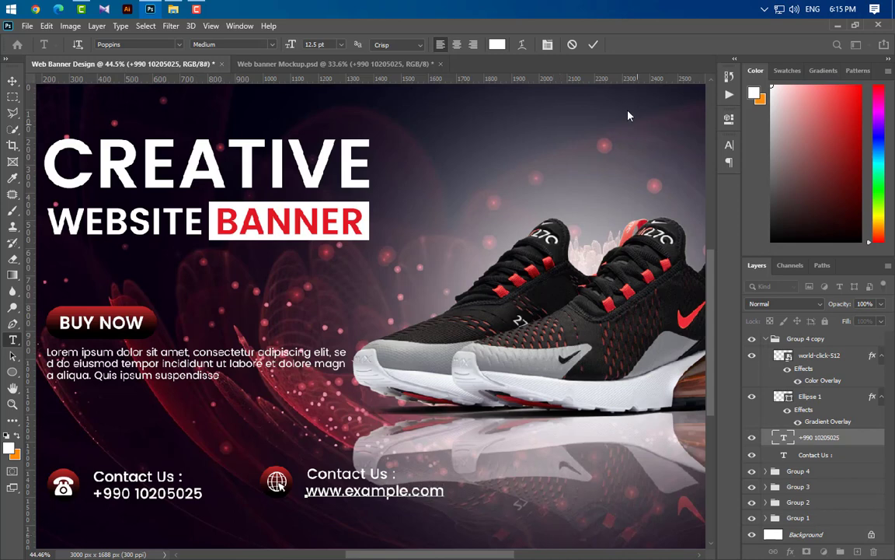
{"action": "left_click", "coordinate": [592, 45]}
{"action": "key", "text": "ctrl+minus"}
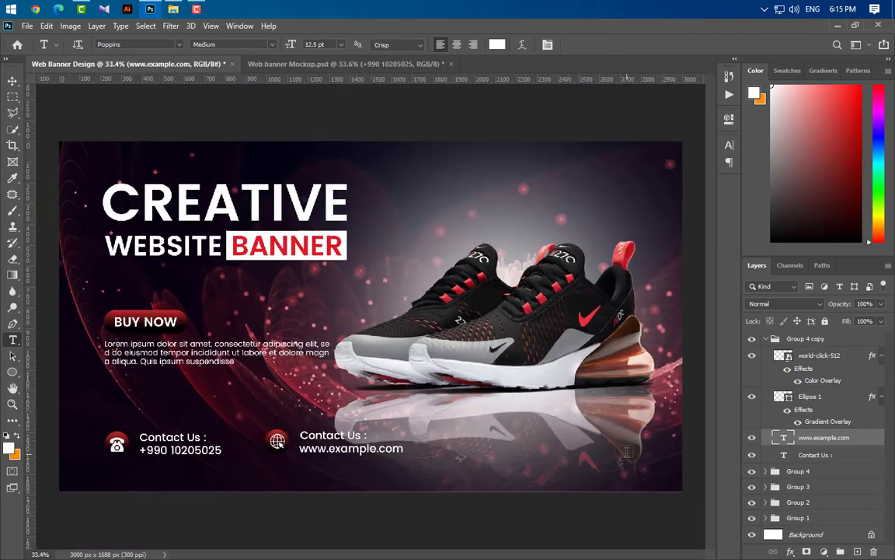
- Bring the Facebook, Twitter and Youtube Png icons from File Explorer into the banner
{"action": "left_click", "coordinate": [173, 8]}
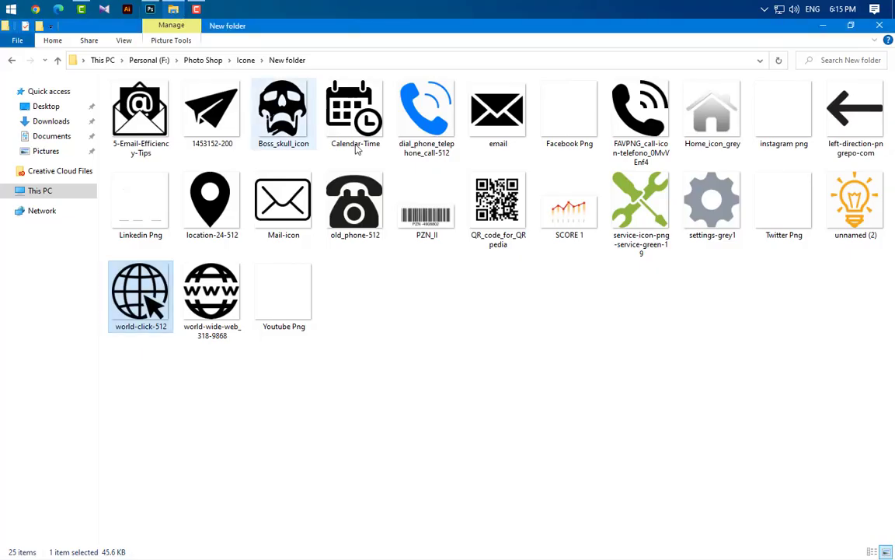
{"action": "left_click", "coordinate": [594, 125]}
{"action": "left_click", "coordinate": [795, 220], "text": "ctrl"}
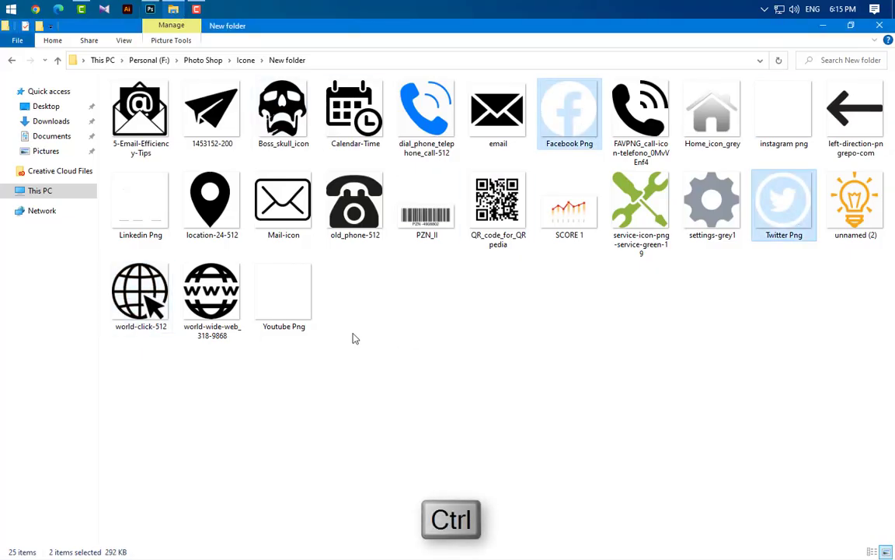
{"action": "left_click", "coordinate": [303, 305], "text": "ctrl"}
{"action": "left_click_drag", "start_coordinate": [591, 130], "coordinate": [474, 371]}
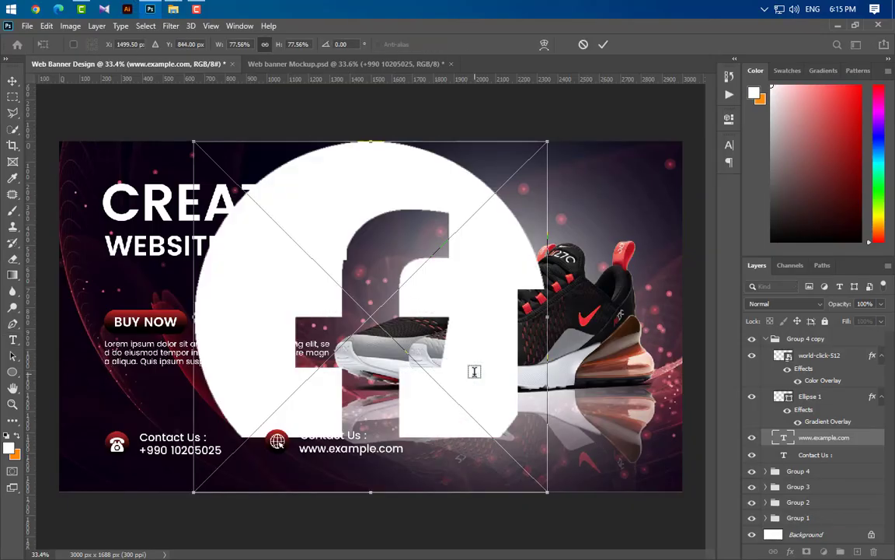
- Group the three social icons as Group 5 and shrink them into the banner's bottom-right corner
{"action": "left_click", "coordinate": [602, 45]}
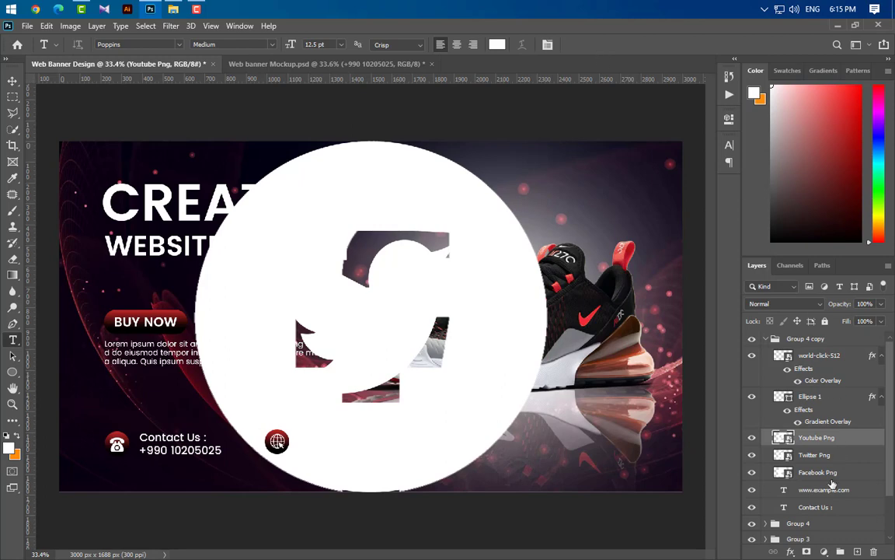
{"action": "left_click", "coordinate": [840, 474], "text": "shift"}
{"action": "left_click_drag", "start_coordinate": [850, 448], "coordinate": [830, 337]}
{"action": "left_click", "coordinate": [840, 551]}
{"action": "key", "text": "ctrl+t"}
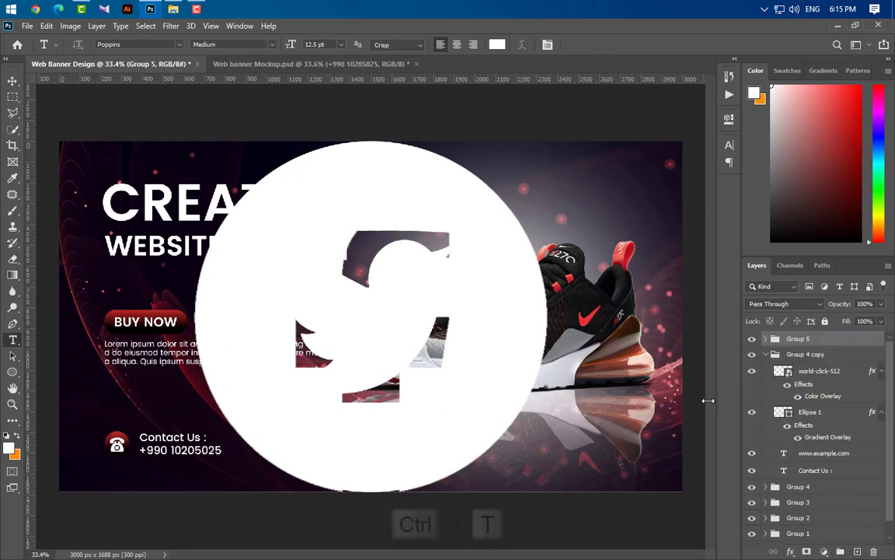
{"action": "left_click_drag", "start_coordinate": [382, 241], "coordinate": [647, 455]}
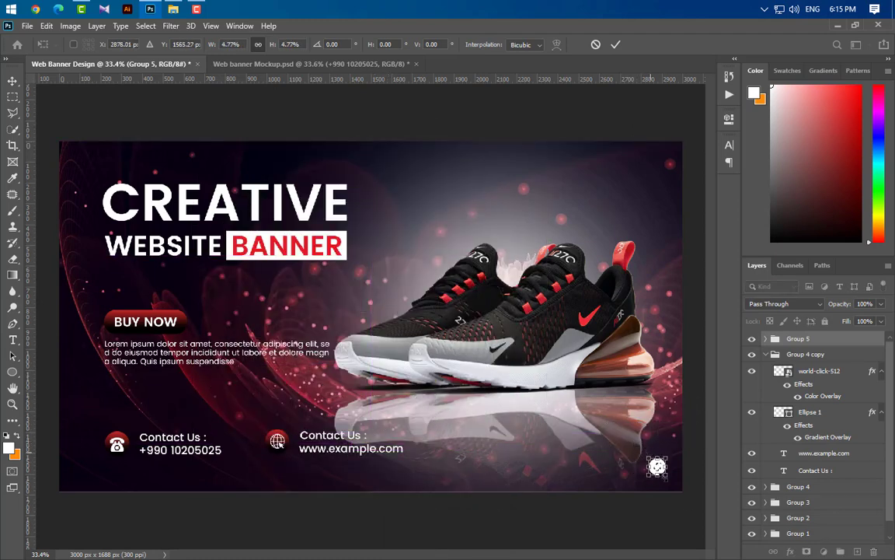
{"action": "scroll", "coordinate": [618, 456], "scroll_direction": "up", "scroll_amount": 5}
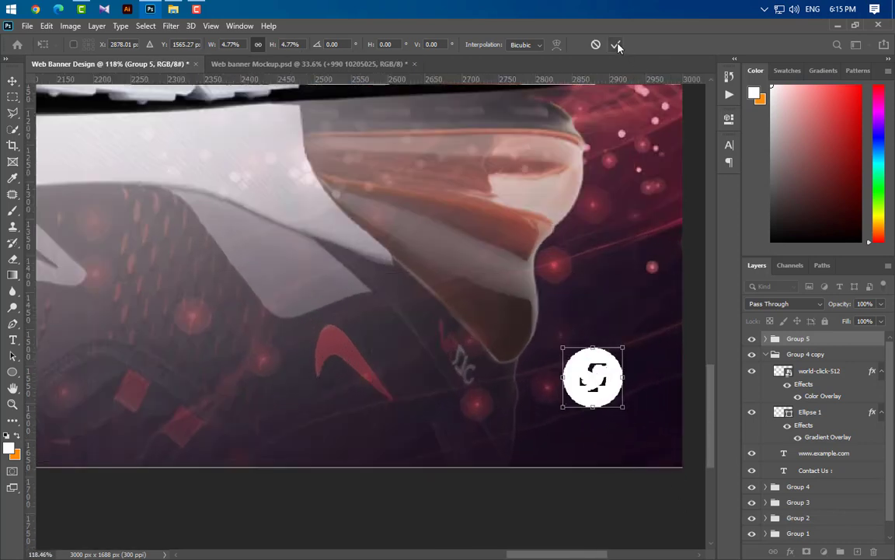
{"action": "key", "text": "Return"}
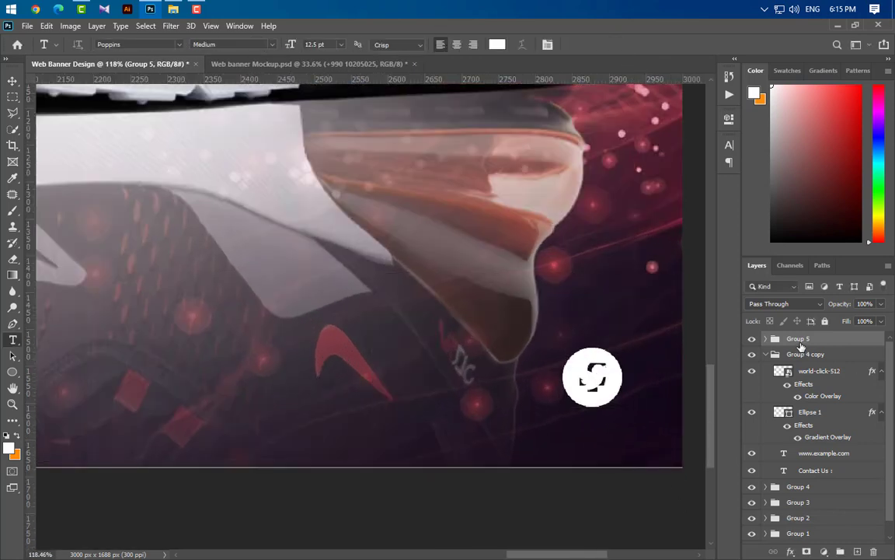
- Move the YouTube icon about 236 px left and nudge the Twitter icon left to space the row
{"action": "left_click", "coordinate": [12, 81]}
{"action": "left_click", "coordinate": [637, 398]}
{"action": "left_click_drag", "start_coordinate": [626, 389], "coordinate": [445, 386]}
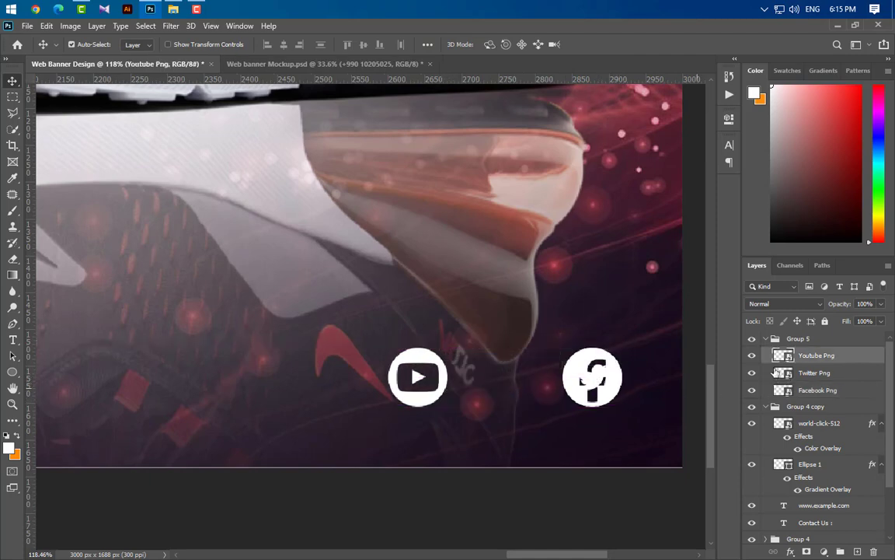
{"action": "left_click", "coordinate": [838, 374]}
{"action": "key", "text": "Left"}
{"action": "key", "text": "Left"}
{"action": "key", "text": "Left"}
{"action": "key", "text": "Left"}
{"action": "key", "text": "Left"}
{"action": "key", "text": "Left"}
{"action": "key", "text": "Left"}
{"action": "key", "text": "Left"}
{"action": "key", "text": "Left"}
{"action": "key", "text": "Left"}
{"action": "key", "text": "Left"}
{"action": "key", "text": "Left"}
{"action": "key", "text": "Left"}
{"action": "key", "text": "Left"}
{"action": "key", "text": "Left"}
{"action": "key", "text": "Left"}
{"action": "key", "text": "Left"}
{"action": "key", "text": "Left"}
{"action": "key", "text": "Left"}
{"action": "key", "text": "Left"}
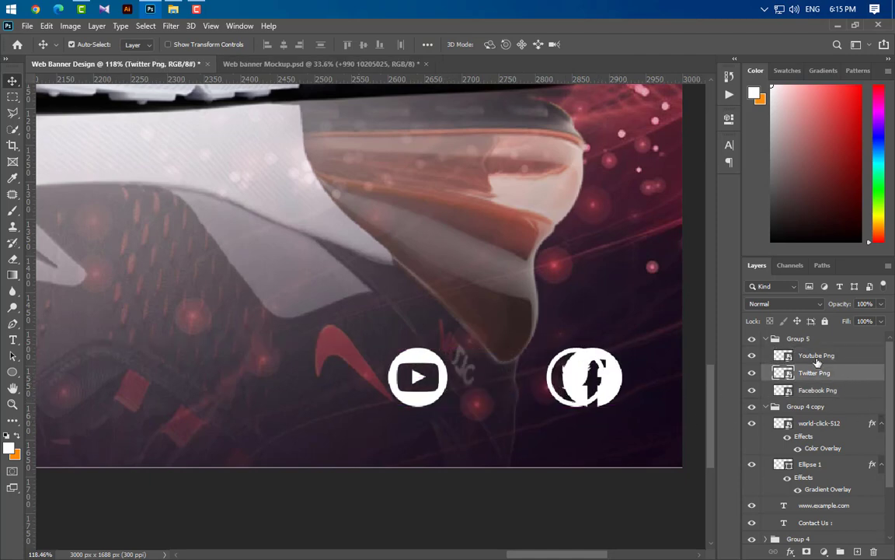
{"action": "key", "text": "Left"}
{"action": "key", "text": "Left"}
{"action": "key", "text": "Left"}
{"action": "key", "text": "Left"}
{"action": "key", "text": "Left"}
{"action": "key", "text": "Left"}
{"action": "key", "text": "Left"}
{"action": "key", "text": "Left"}
{"action": "key", "text": "Left"}
{"action": "key", "text": "Left"}
{"action": "key", "text": "Left"}
{"action": "key", "text": "Left"}
{"action": "key", "text": "Left"}
{"action": "key", "text": "Left"}
{"action": "key", "text": "Left"}
{"action": "key", "text": "Left"}
{"action": "key", "text": "Left"}
{"action": "key", "text": "Left"}
{"action": "key", "text": "Left"}
{"action": "key", "text": "Left"}
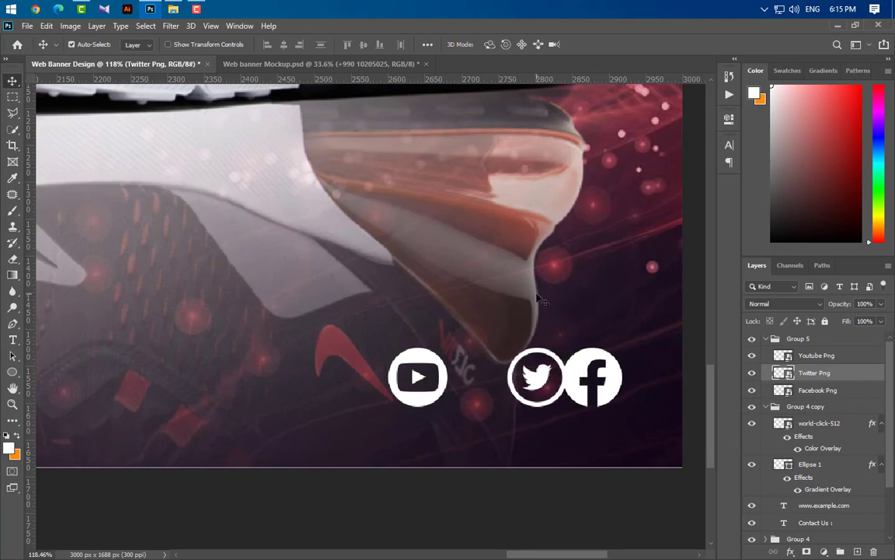
{"action": "key", "text": "Left"}
{"action": "key", "text": "Left"}
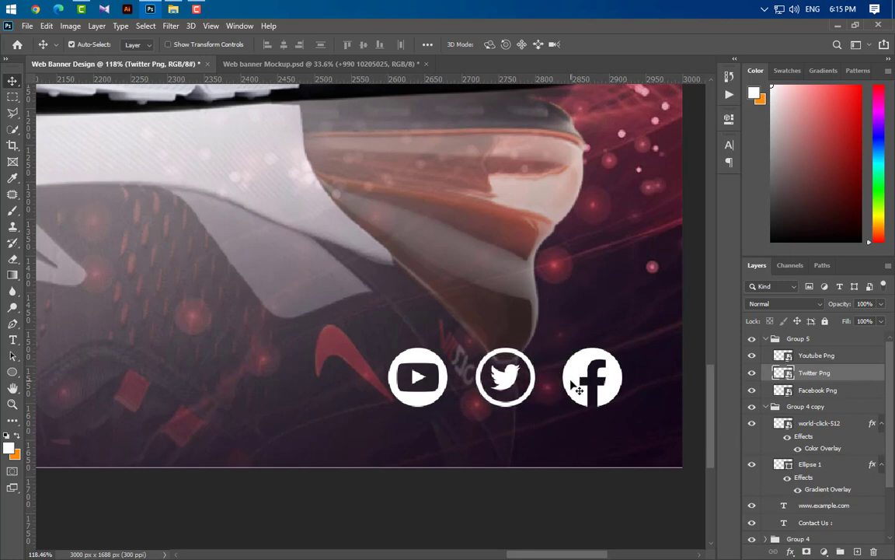
{"action": "right_click", "coordinate": [12, 373]}
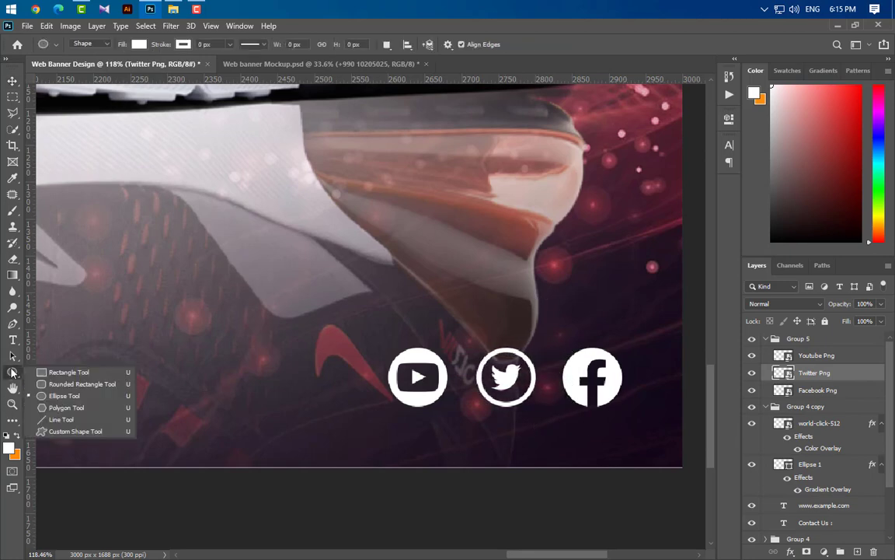
- Draw a fully rounded pill rectangle, Rectangle 4, beneath the social icons
{"action": "left_click", "coordinate": [54, 374]}
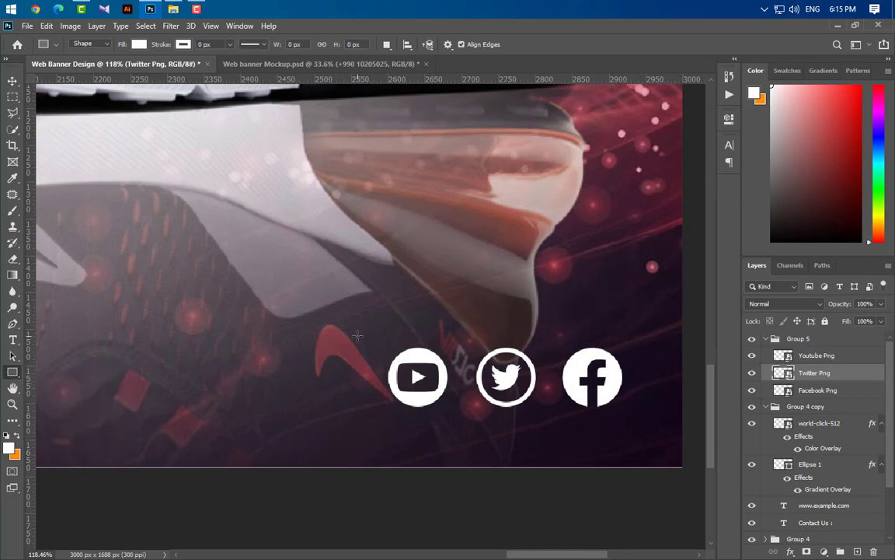
{"action": "left_click_drag", "start_coordinate": [357, 336], "coordinate": [646, 426]}
{"action": "left_click_drag", "start_coordinate": [549, 238], "coordinate": [614, 250]}
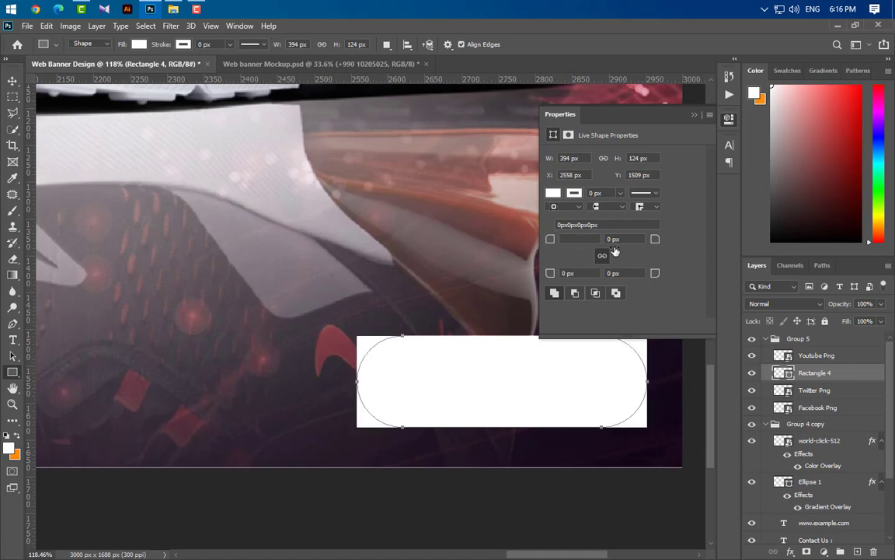
{"action": "left_click", "coordinate": [694, 114]}
{"action": "left_click_drag", "start_coordinate": [832, 373], "coordinate": [843, 424]}
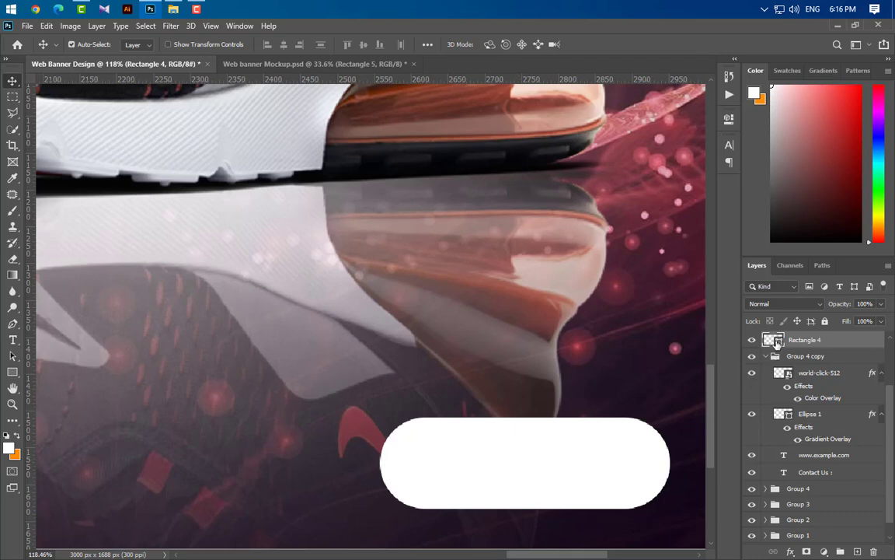
- Fill the pill with dark red #5d0d0d
{"action": "double_click", "coordinate": [778, 343]}
{"action": "type", "text": "5d0d0d"}
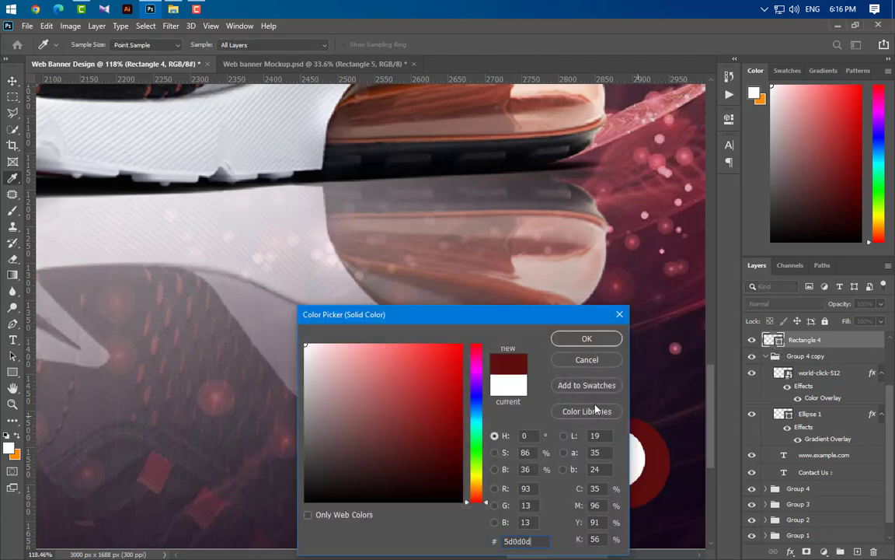
{"action": "left_click", "coordinate": [585, 339]}
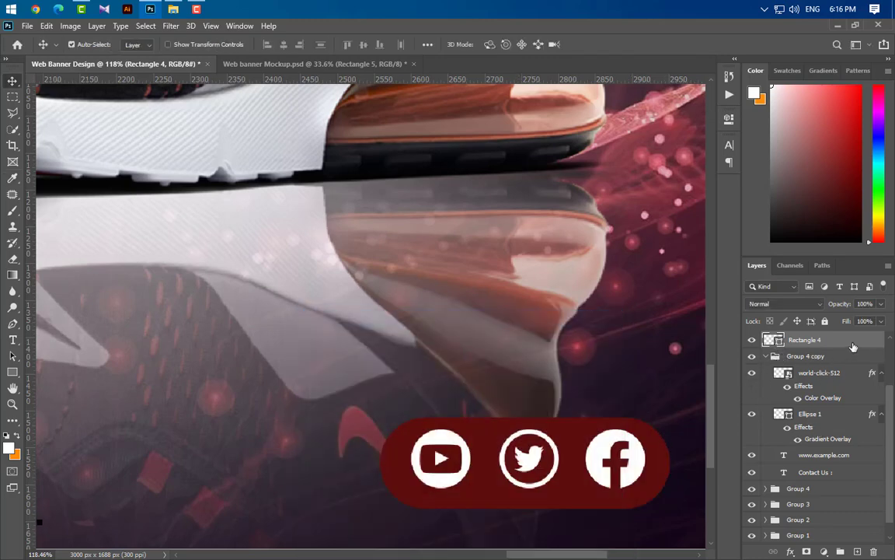
- Add a Drop Shadow of size 20 with Linear Burn blend mode to the pill
{"action": "double_click", "coordinate": [854, 347]}
{"action": "left_click_drag", "start_coordinate": [461, 241], "coordinate": [630, 117]}
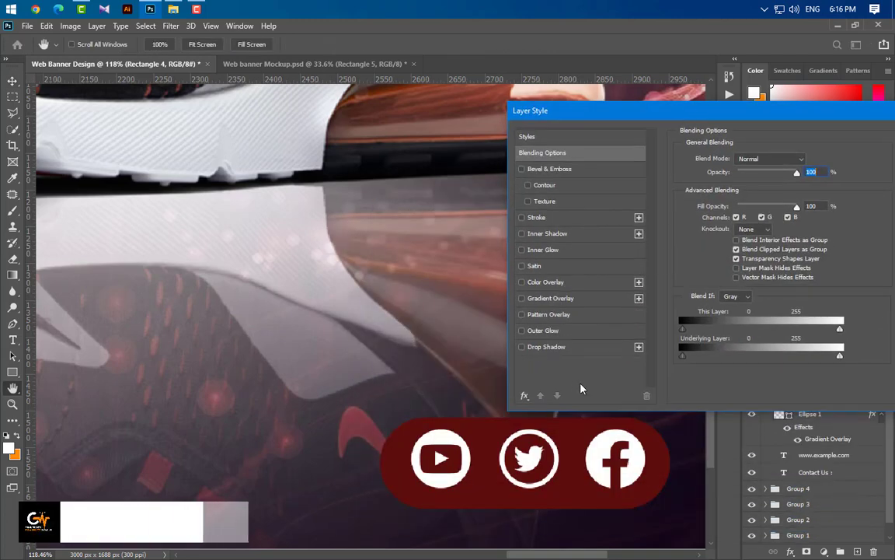
{"action": "left_click", "coordinate": [580, 347]}
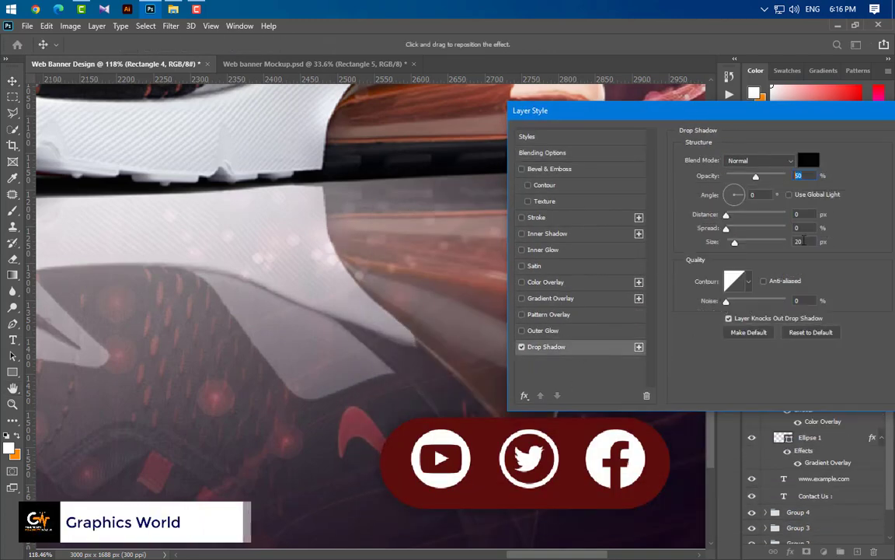
{"action": "left_click_drag", "start_coordinate": [805, 241], "coordinate": [781, 250]}
{"action": "left_click_drag", "start_coordinate": [809, 116], "coordinate": [650, 119]}
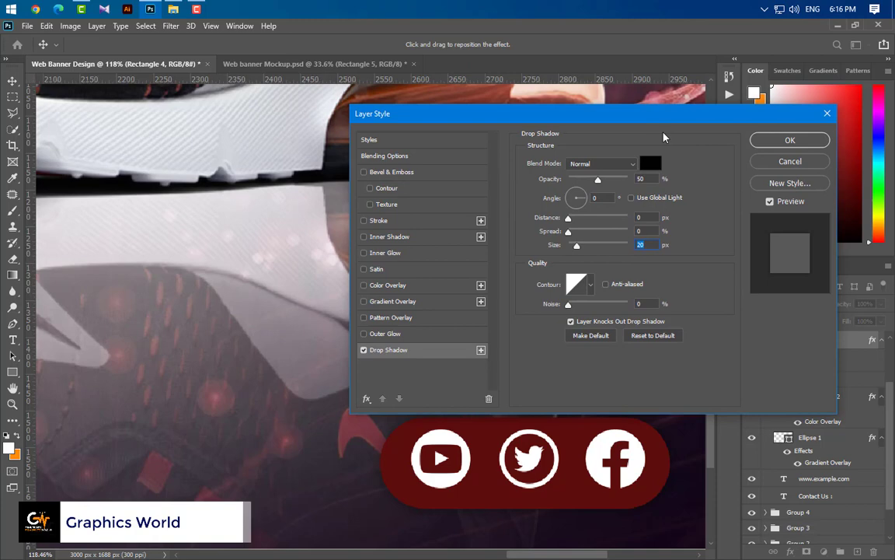
{"action": "left_click", "coordinate": [611, 166]}
{"action": "left_click", "coordinate": [583, 230]}
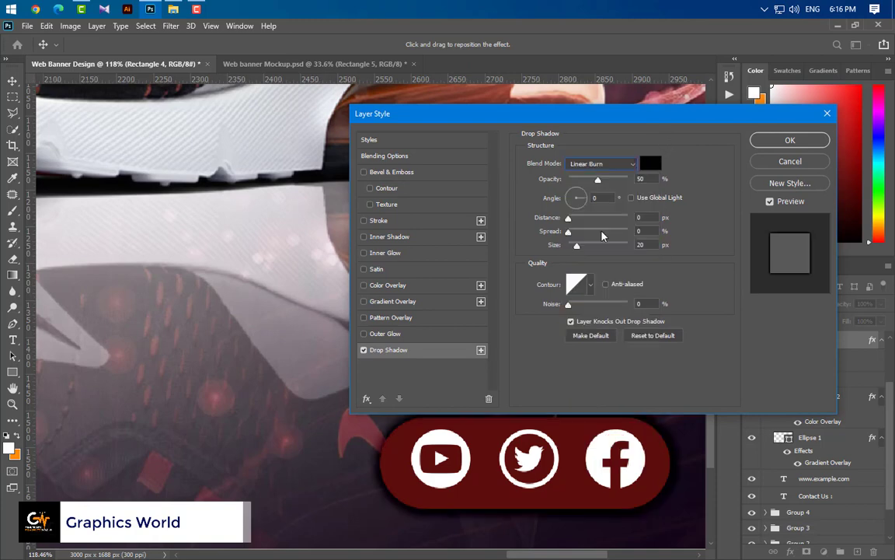
{"action": "left_click", "coordinate": [789, 140]}
{"action": "key", "text": "ctrl+0"}
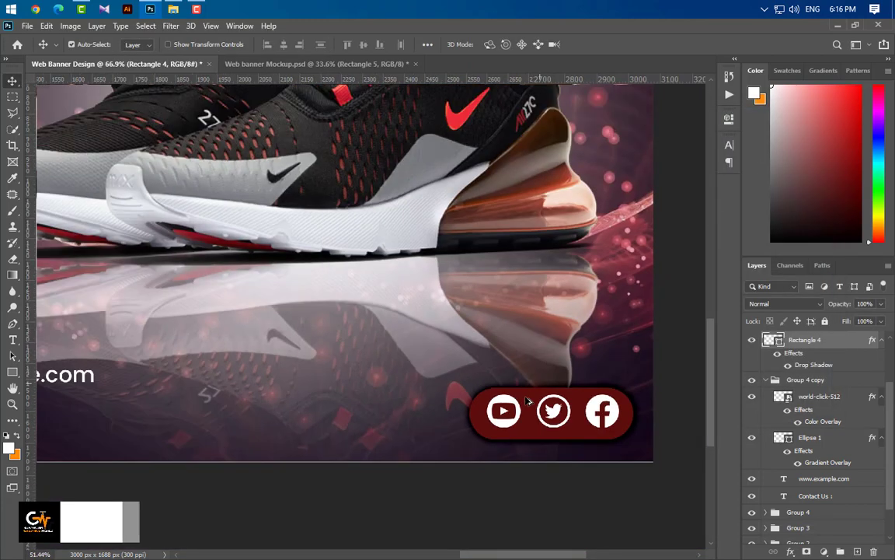
- Move Rectangle 4 into Group 5 and shrink the group to about 73.75% in the bottom-right corner
{"action": "scroll", "coordinate": [818, 412], "scroll_direction": "up", "scroll_amount": 2}
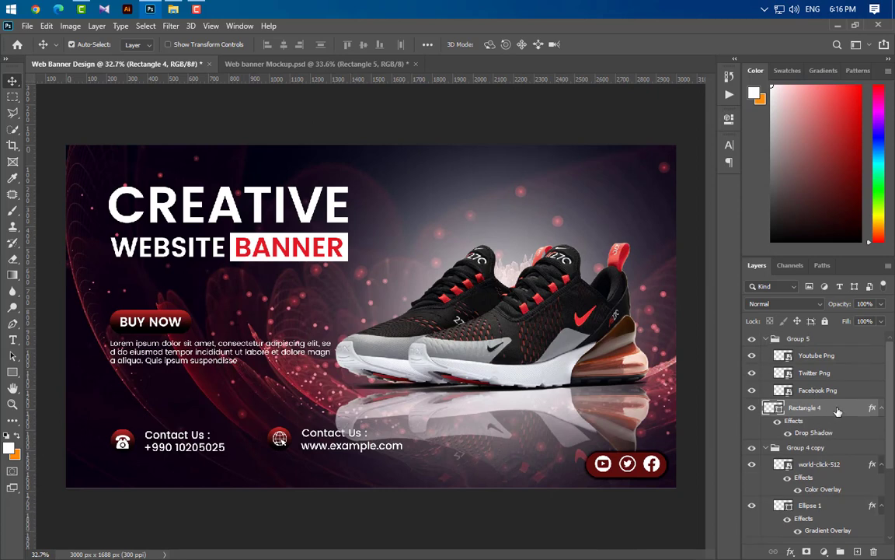
{"action": "left_click_drag", "start_coordinate": [838, 411], "coordinate": [837, 399]}
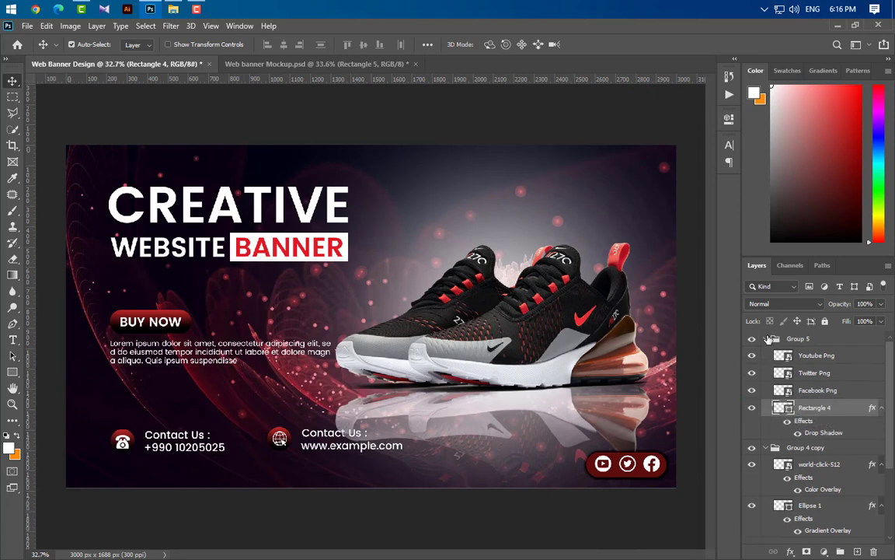
{"action": "left_click", "coordinate": [768, 339]}
{"action": "key", "text": "ctrl+t"}
{"action": "left_click_drag", "start_coordinate": [653, 465], "coordinate": [637, 453]}
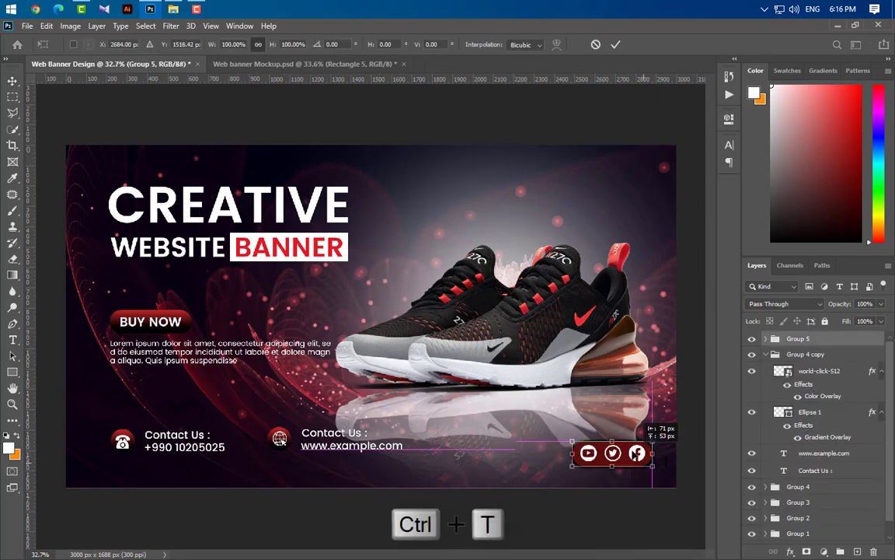
{"action": "left_click_drag", "start_coordinate": [573, 443], "coordinate": [595, 440]}
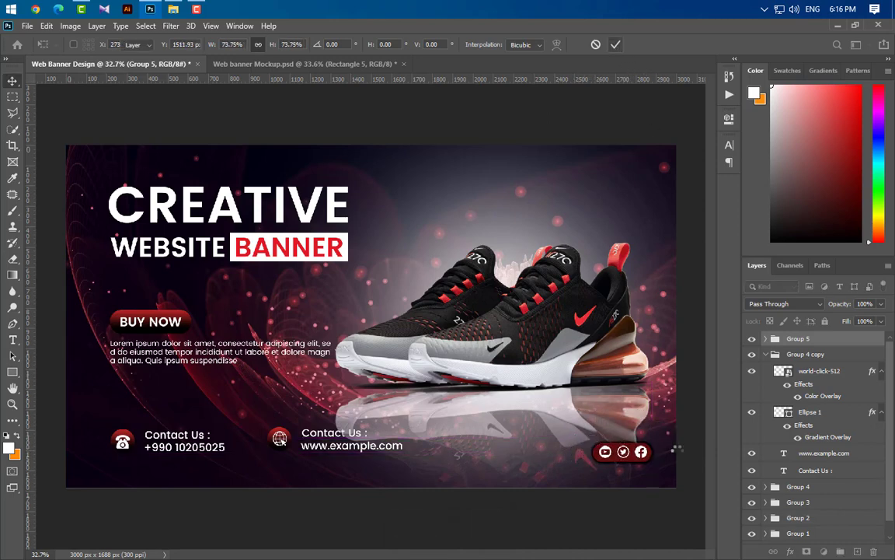
{"action": "key", "text": "Return"}
- Set the Rectangle 4 pill's opacity to 50%
{"action": "left_click", "coordinate": [766, 339]}
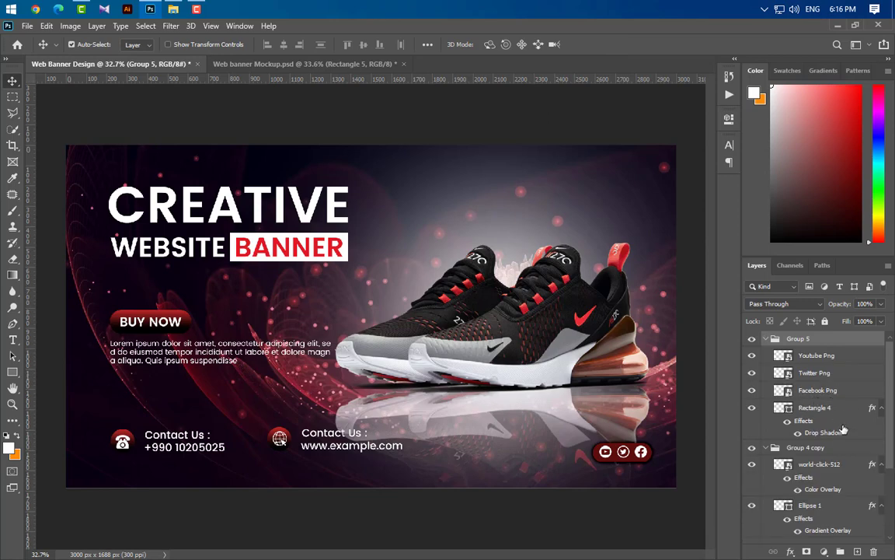
{"action": "left_click", "coordinate": [832, 413]}
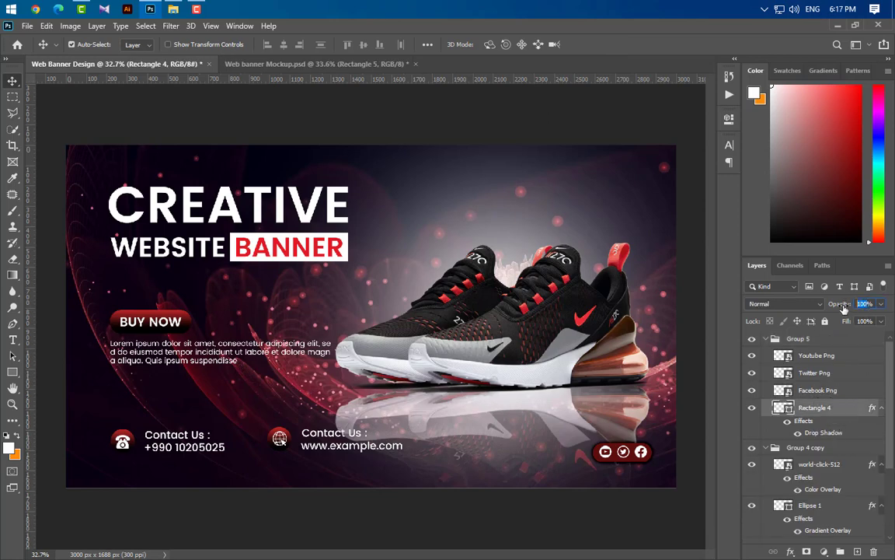
{"action": "left_click", "coordinate": [12, 81]}
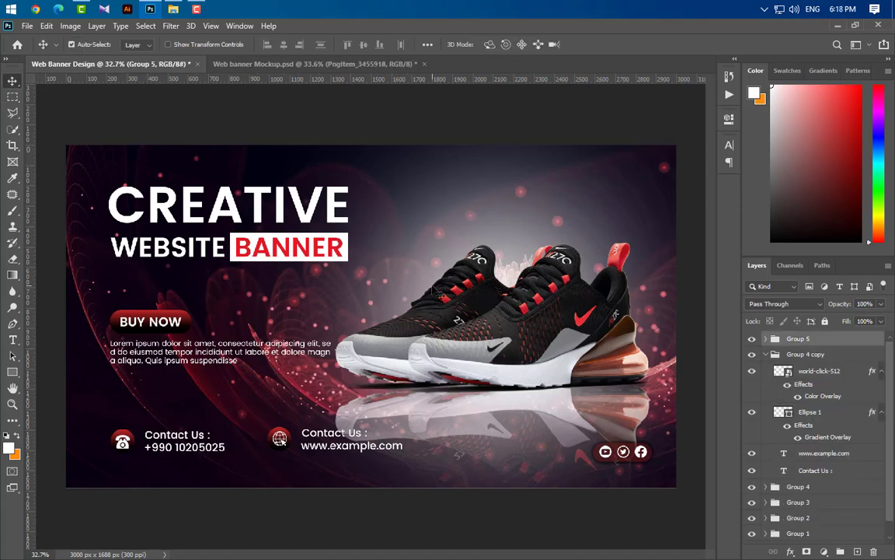